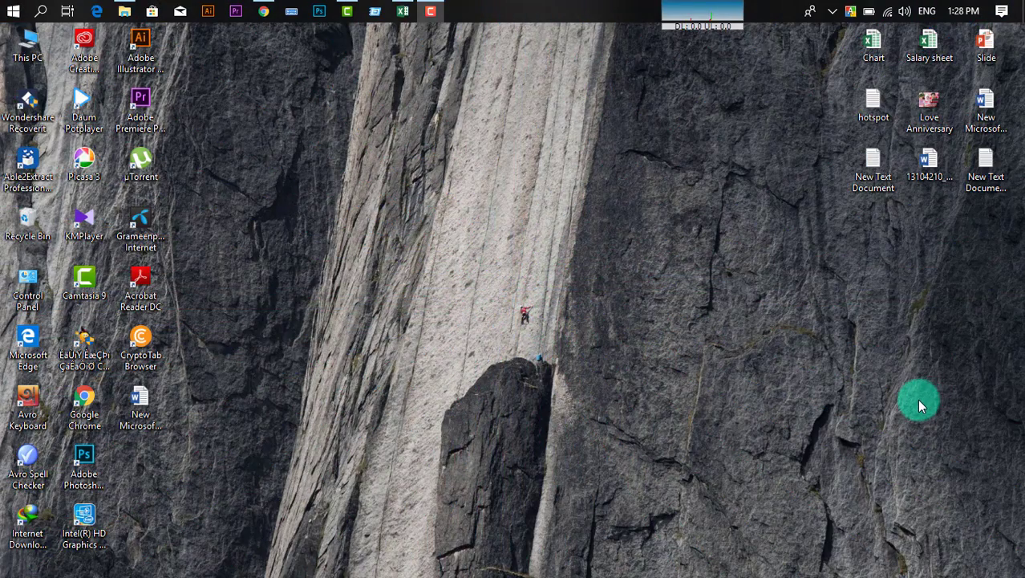
- Refresh the desktop and switch to the sliccer workbook in Excel
right_click(569, 170)
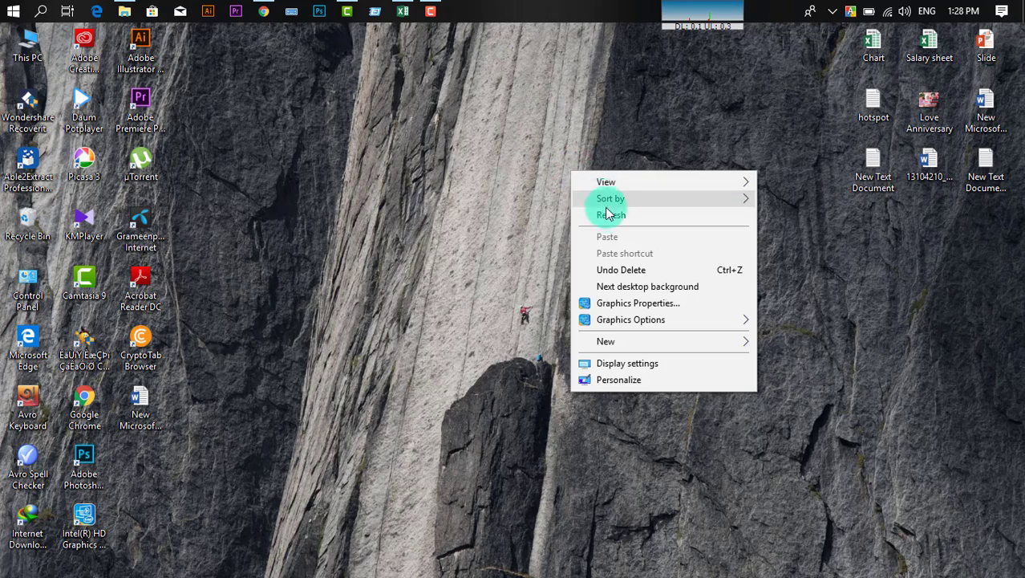
left_click(608, 213)
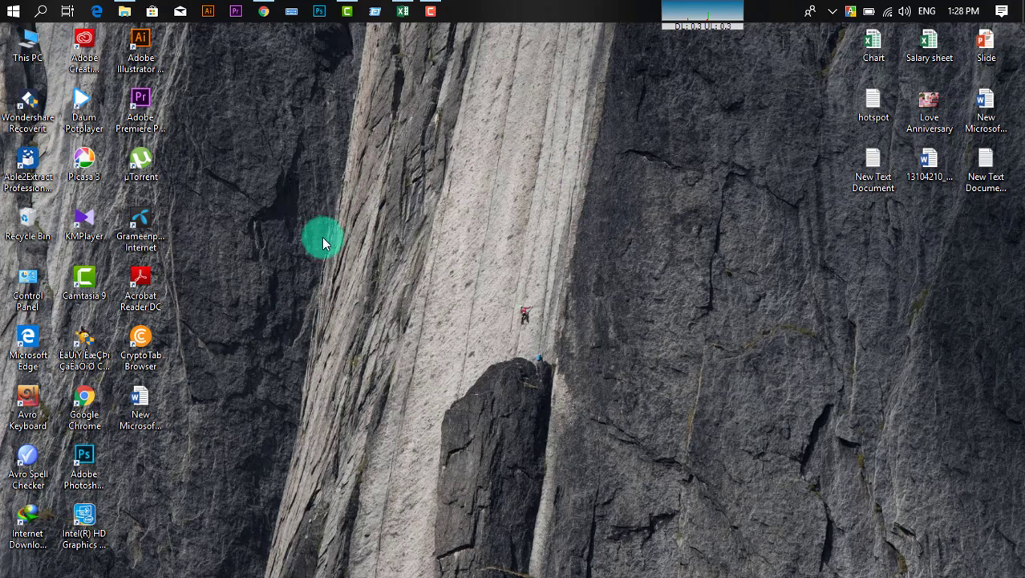
right_click(417, 174)
left_click(440, 216)
left_click(405, 12)
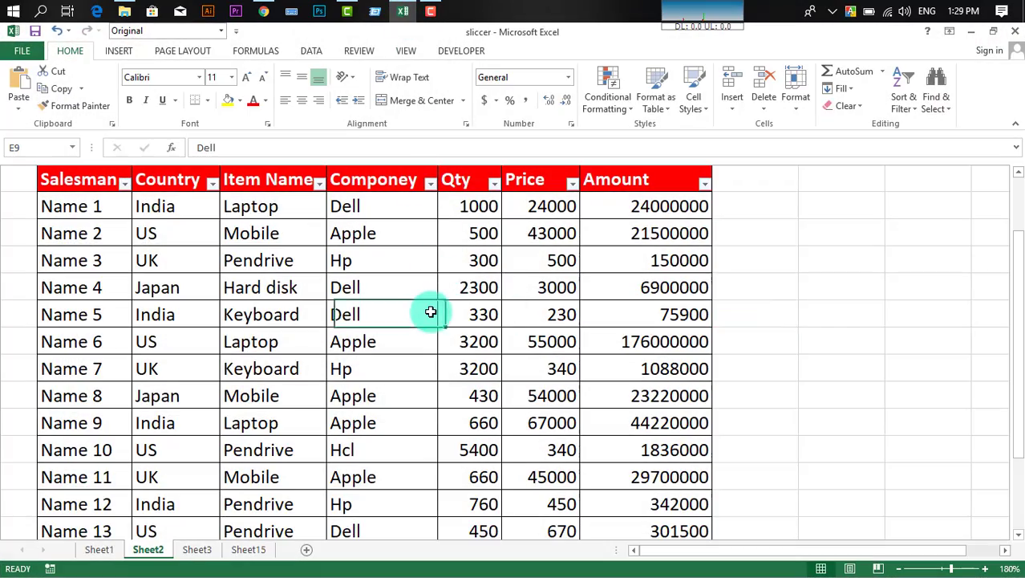
- Examine the sales table on Sheet2, from its header row down to the last salesman record
scroll(270, 281, "up", 1)
scroll(115, 286, "down", 1)
scroll(184, 286, "up", 1)
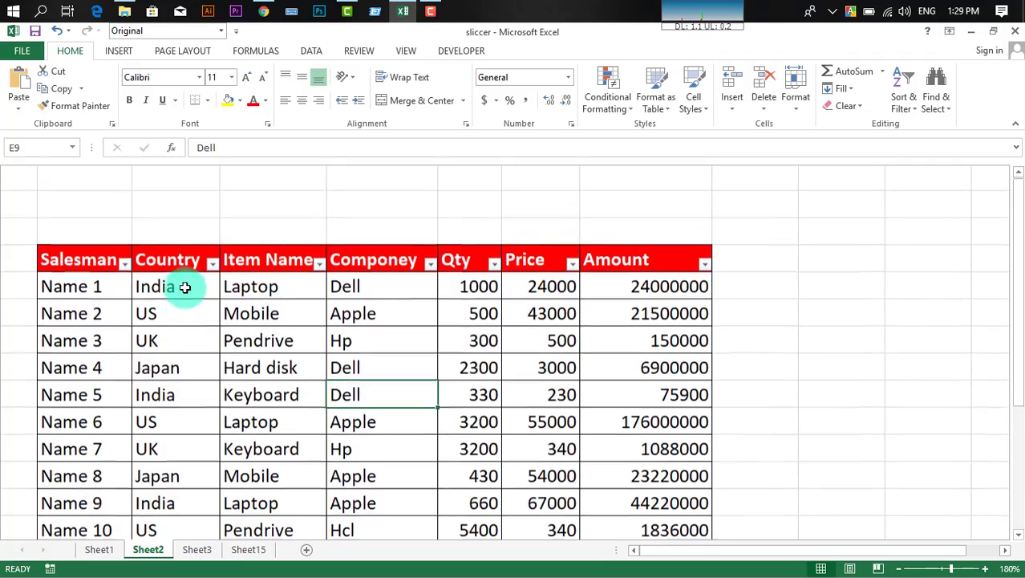
scroll(185, 286, "down", 3)
scroll(268, 289, "up", 2)
scroll(293, 309, "down", 1)
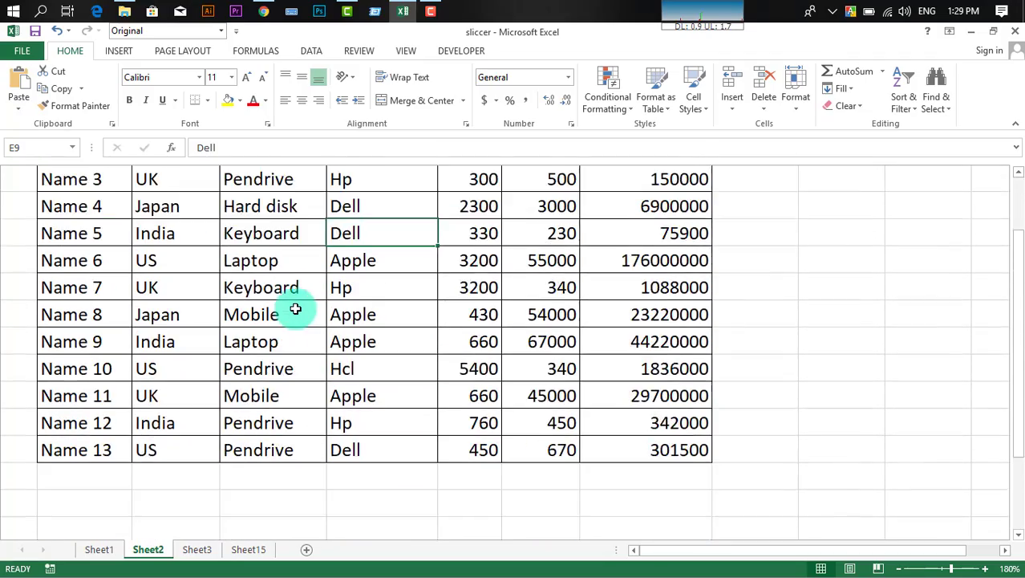
scroll(171, 339, "down", 1)
scroll(108, 360, "up", 3)
scroll(111, 389, "down", 2)
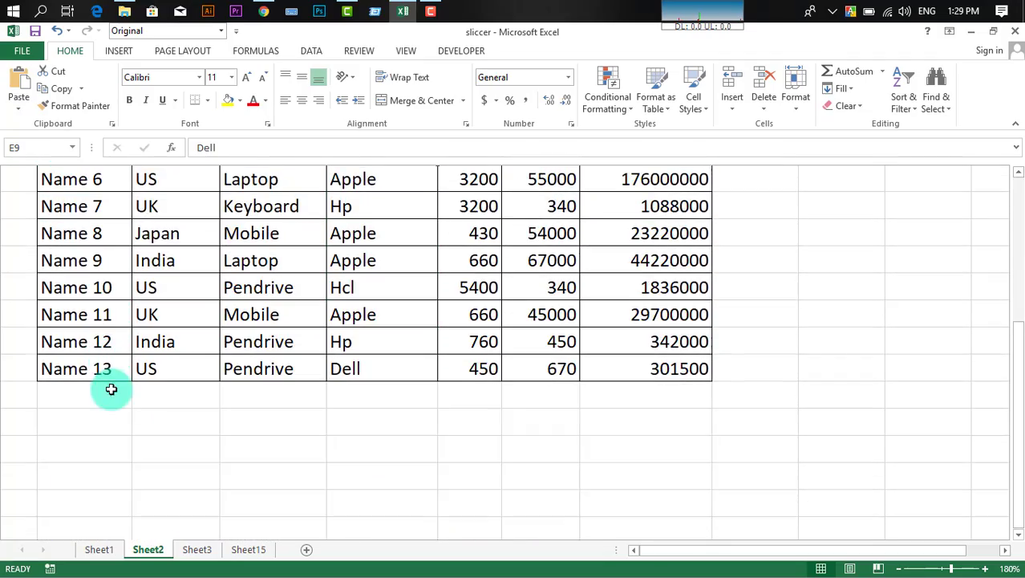
left_click(199, 362)
scroll(268, 355, "up", 3)
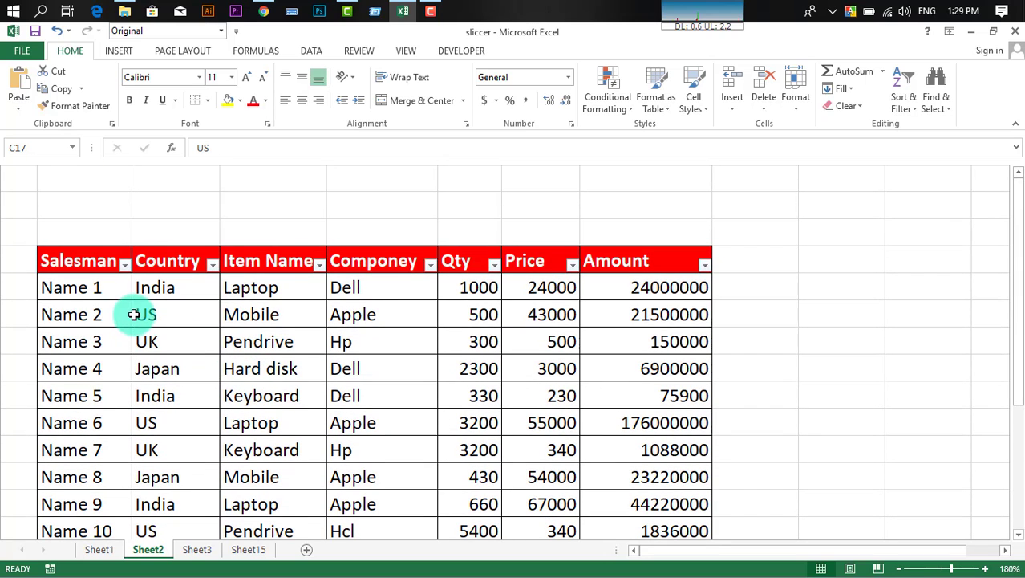
left_click(134, 314)
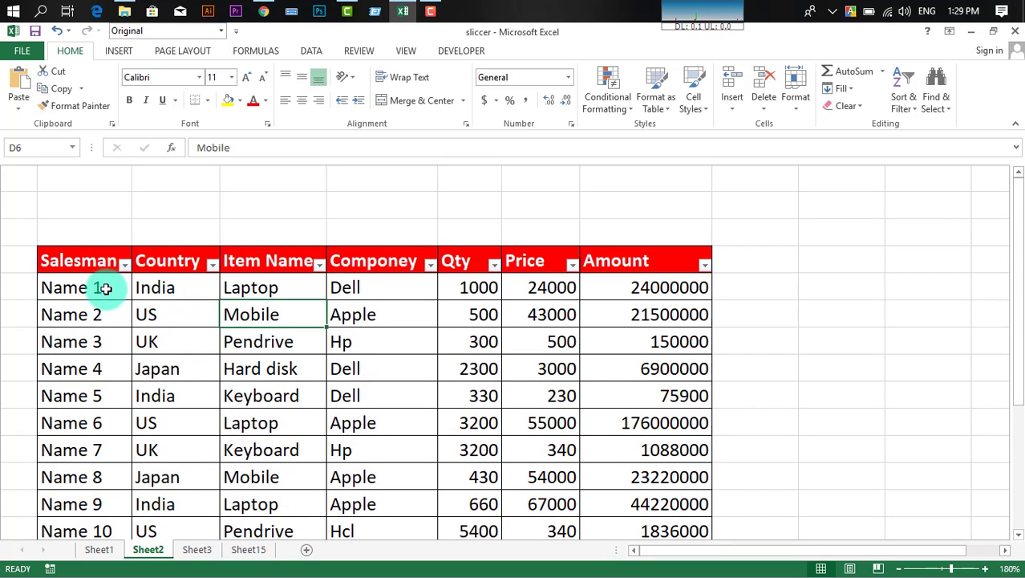
left_click(128, 265)
left_click(328, 340)
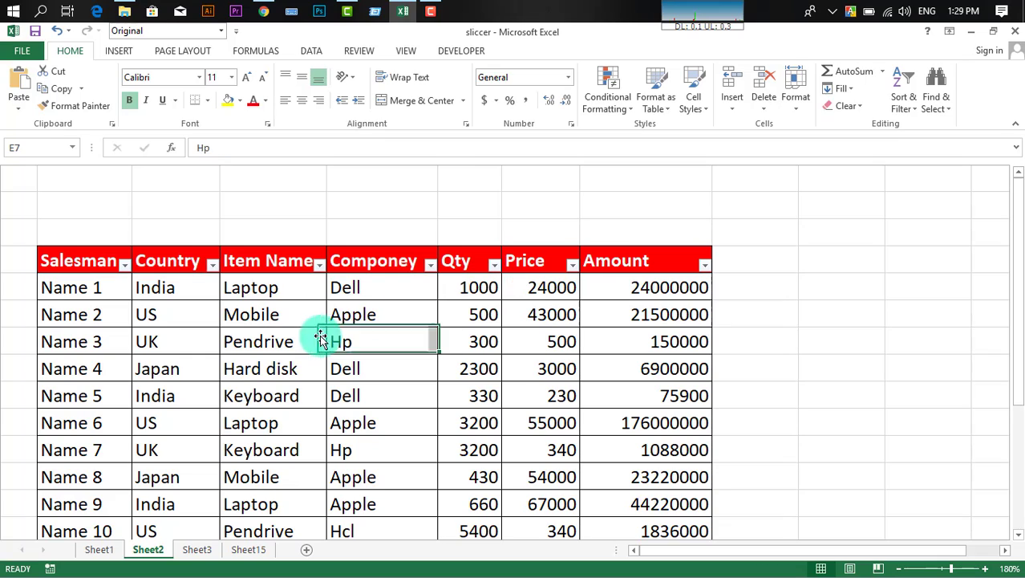
scroll(264, 310, "down", 2)
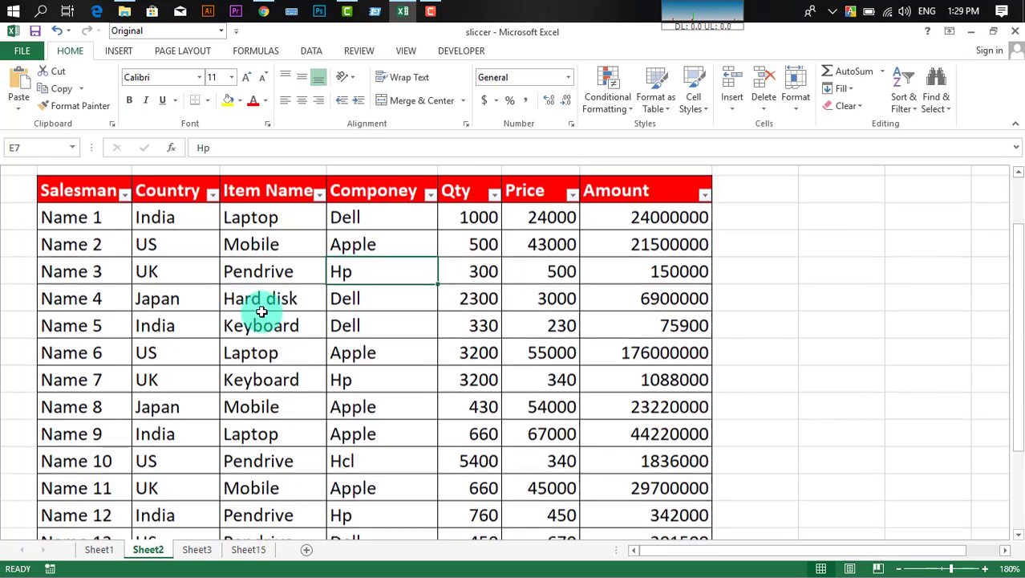
scroll(262, 311, "up", 2)
scroll(261, 312, "down", 1)
left_click(279, 314)
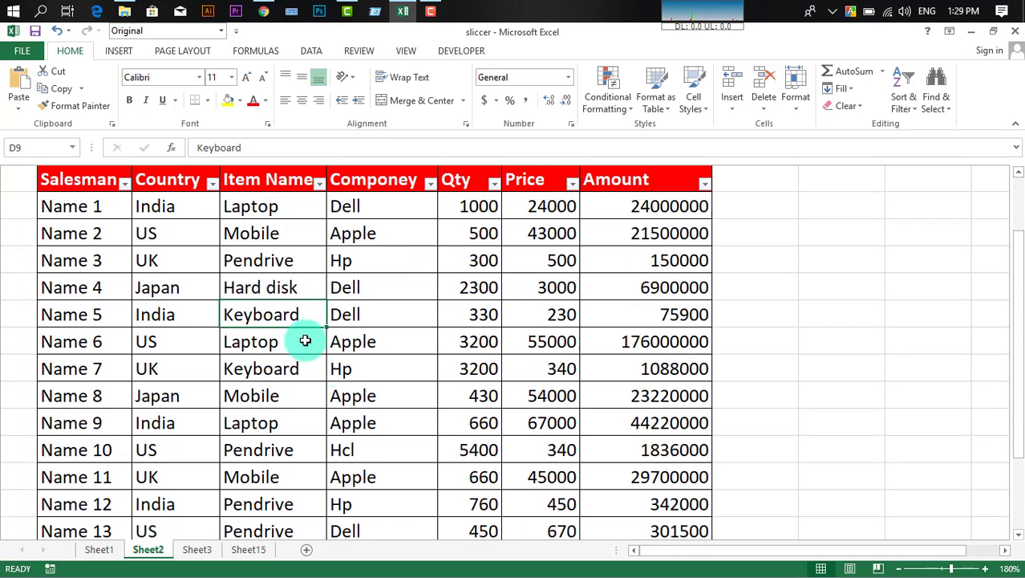
scroll(280, 366, "up", 2)
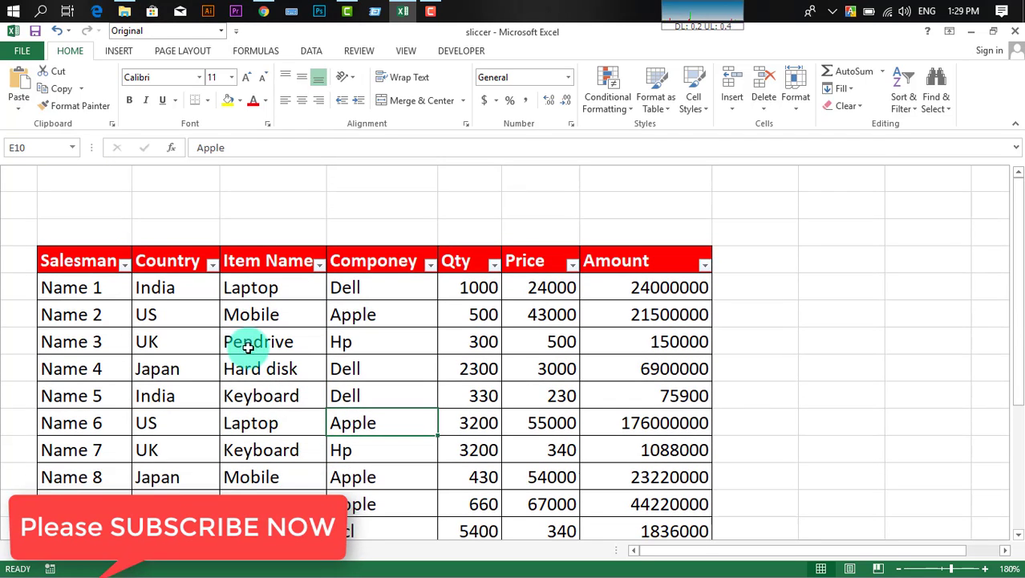
left_click(293, 337)
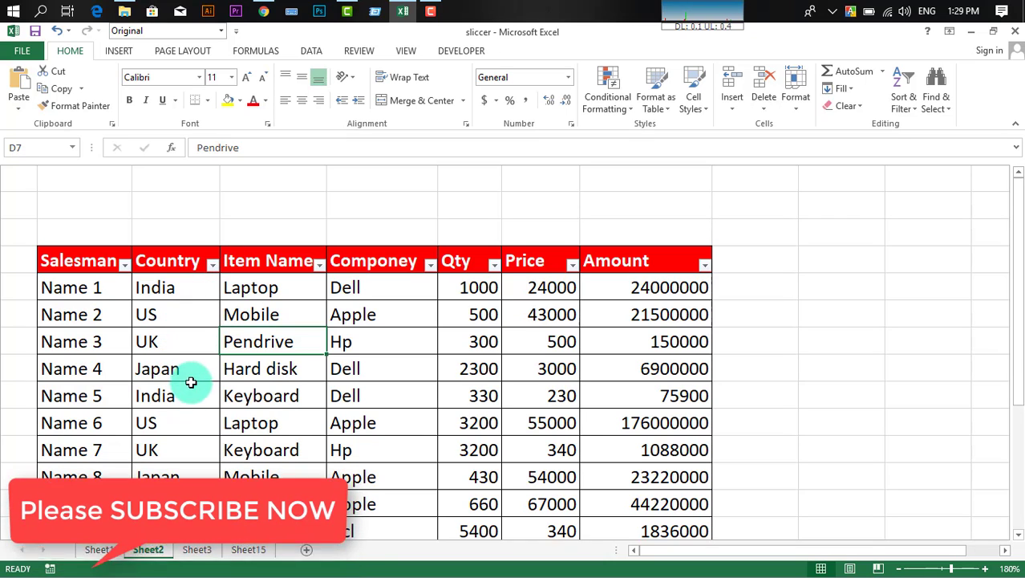
- Filter the Country column of the sales table to show only UK
left_click(171, 341)
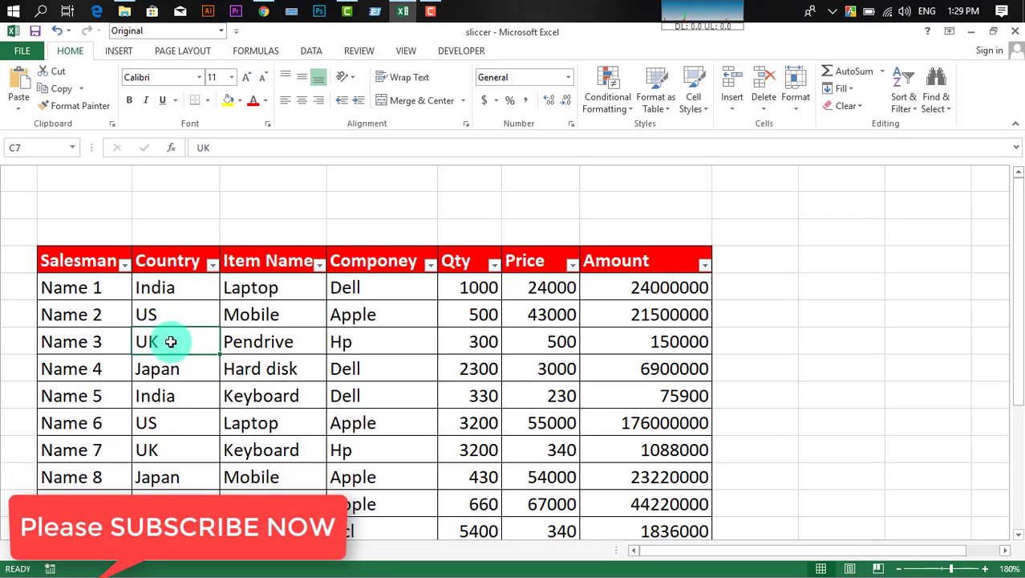
left_click(210, 309)
left_click(213, 266)
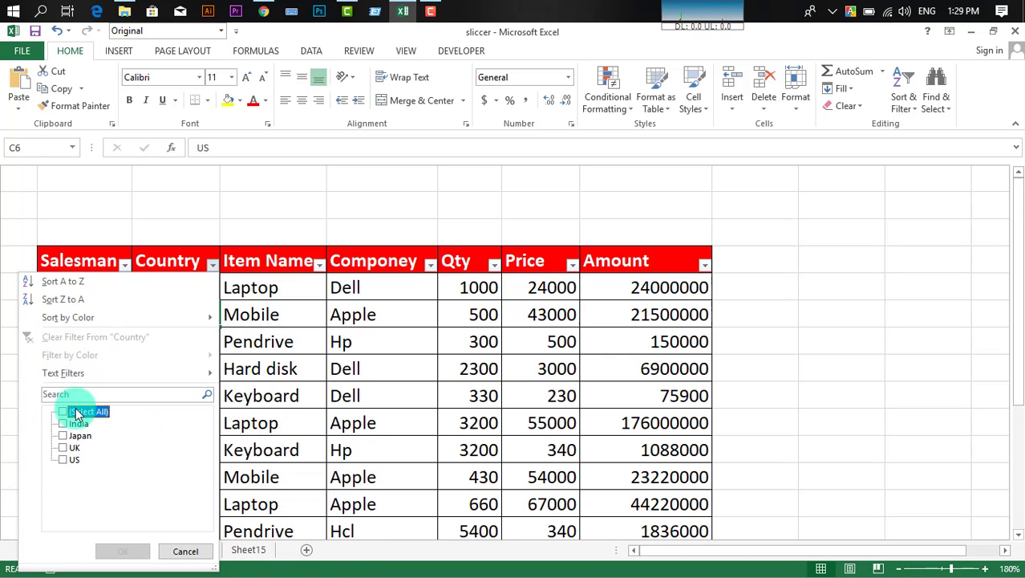
left_click(66, 451)
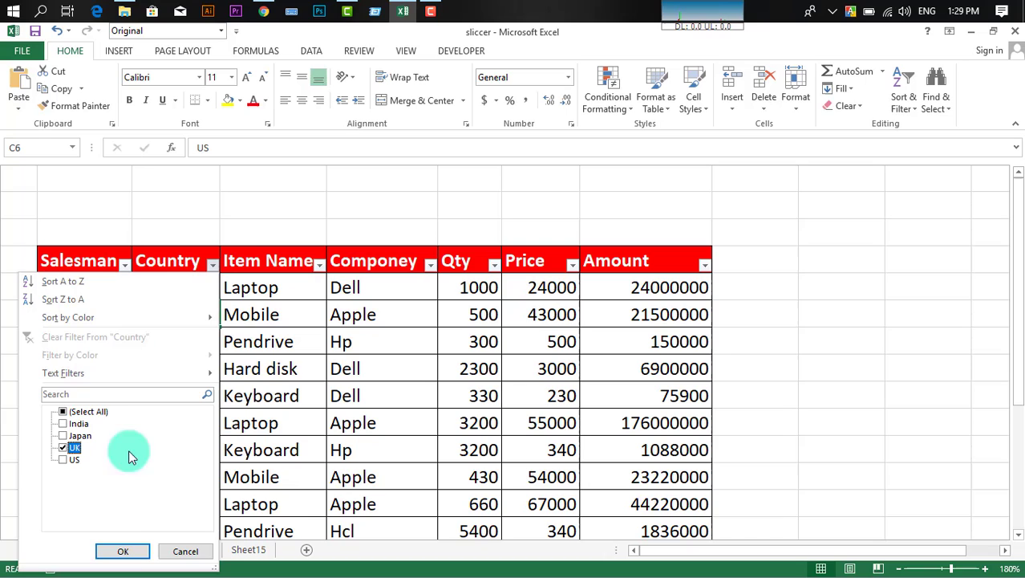
left_click(125, 550)
left_click(282, 289)
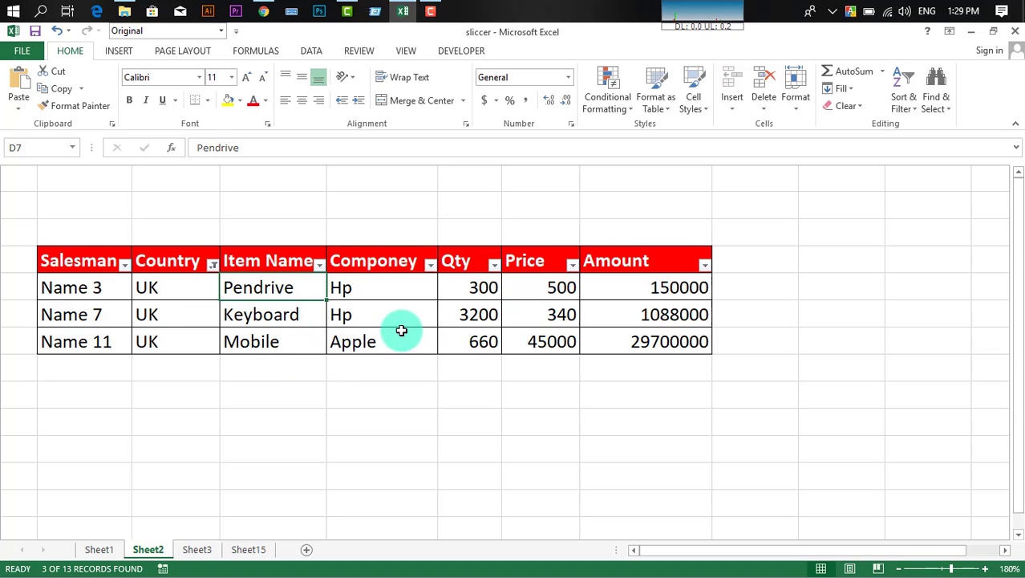
- Filter the Componey column to show only Apple and check the Country, Item Name and Componey entries left in the table
left_click(431, 265)
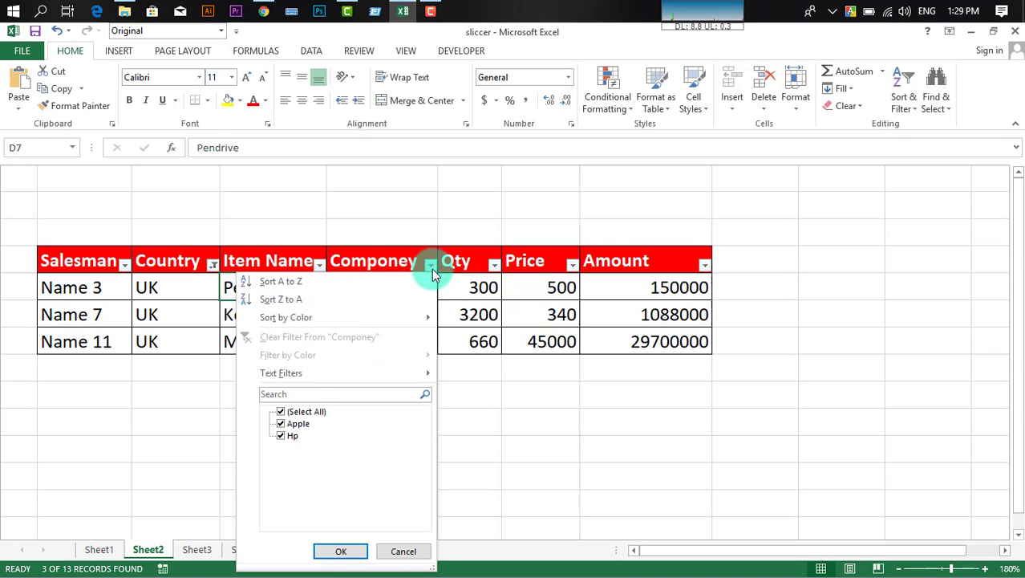
left_click(280, 425)
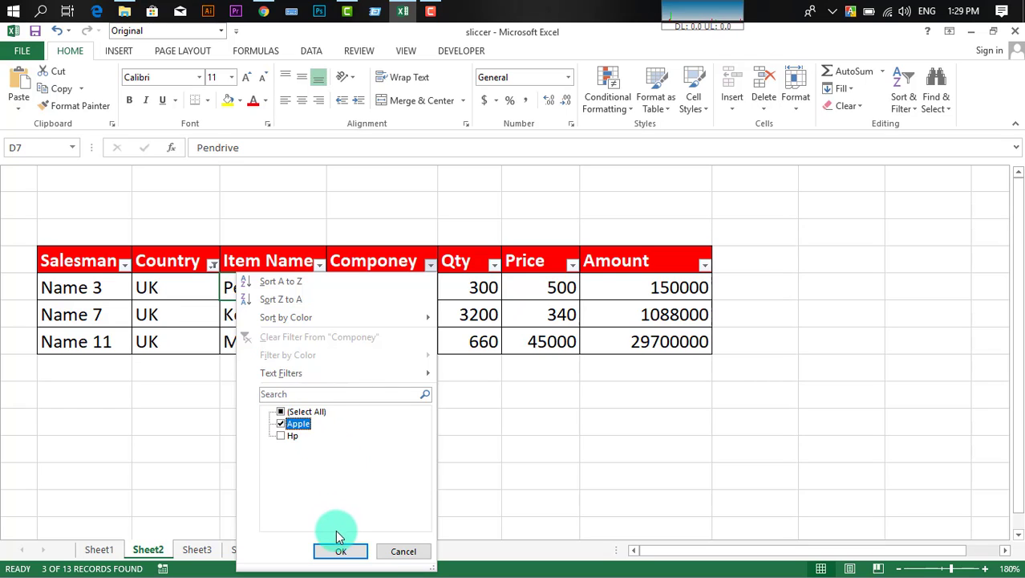
left_click(341, 552)
left_click(391, 290)
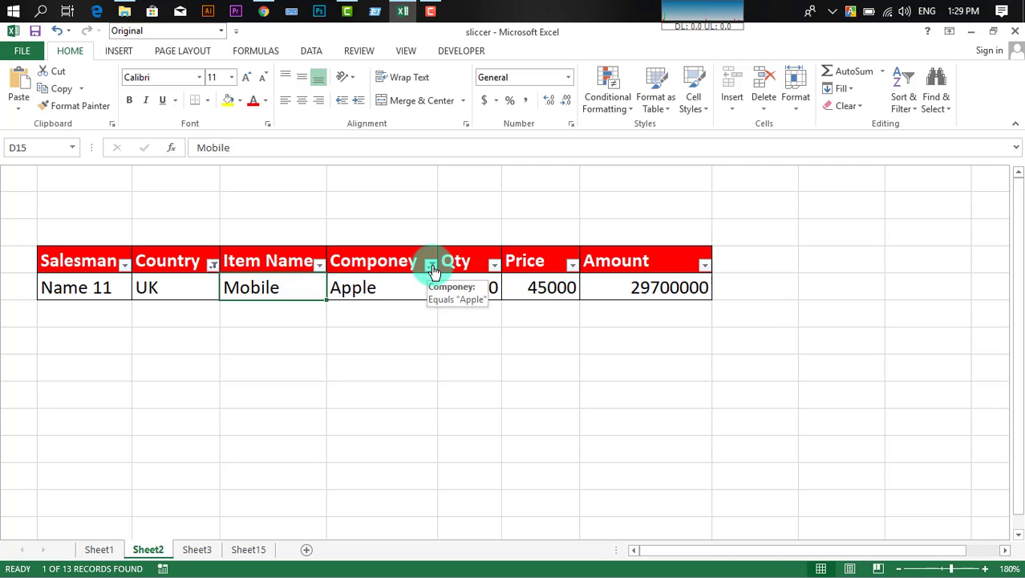
left_click(169, 287)
left_click(295, 267)
left_click(267, 287)
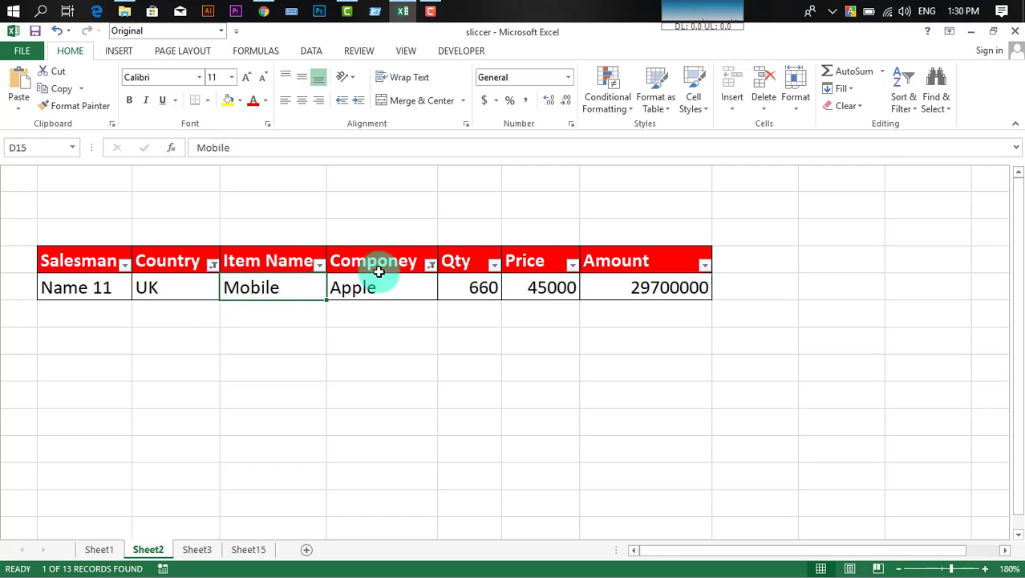
left_click(373, 285)
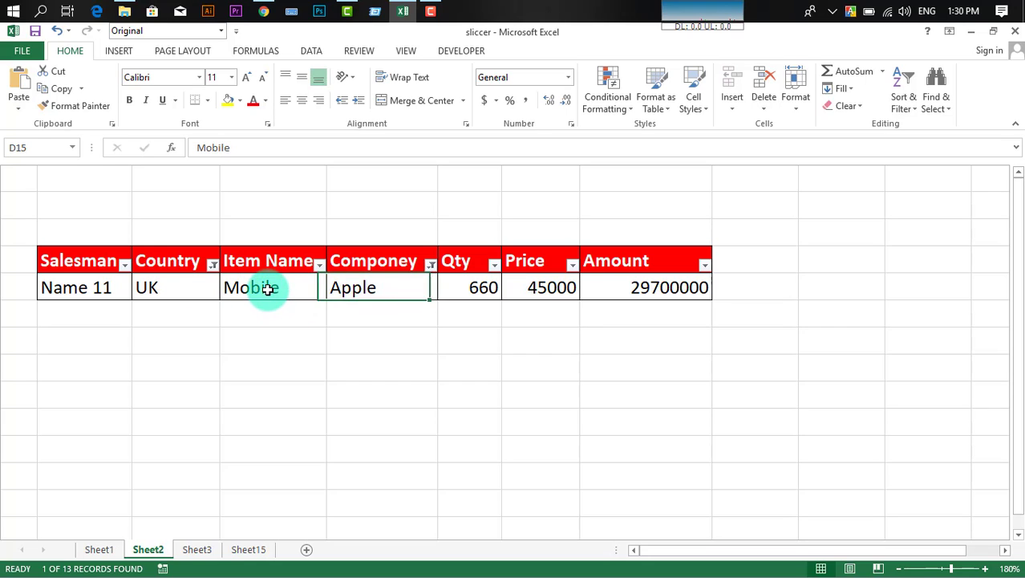
left_click(178, 290)
left_click(249, 286)
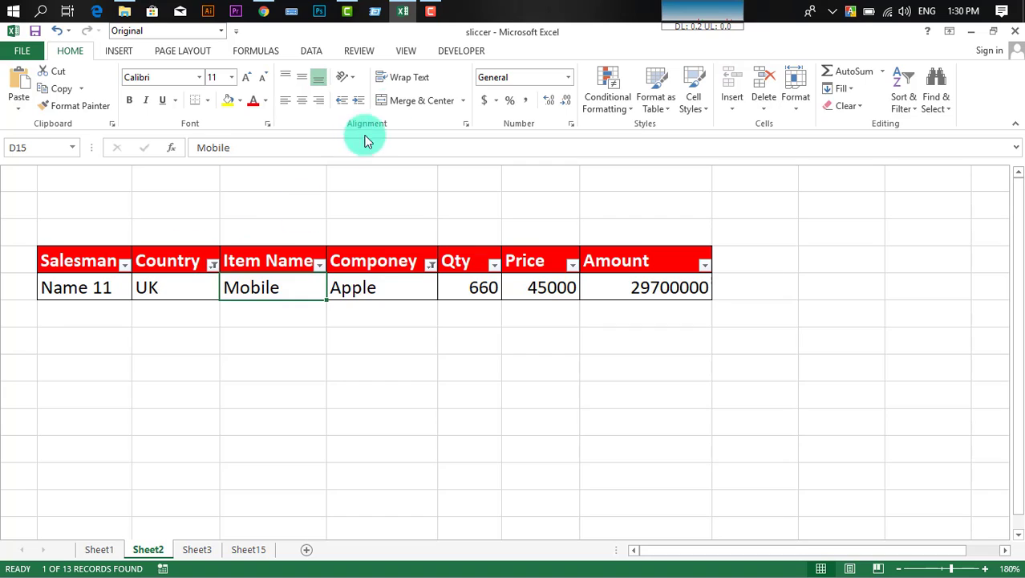
- Reselect all values in the Componey and Country filters to restore the full sales table
left_click(430, 264)
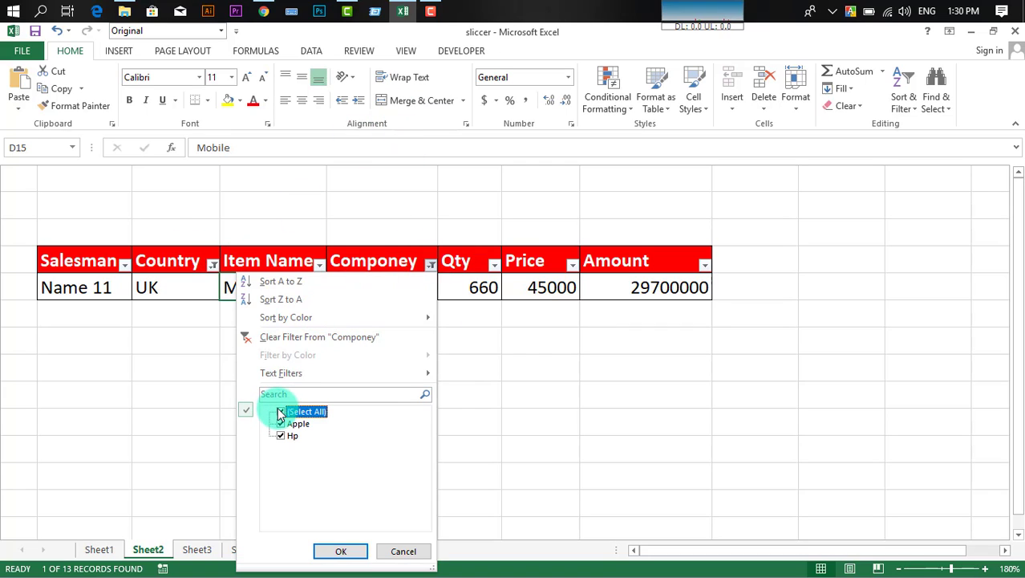
left_click(351, 551)
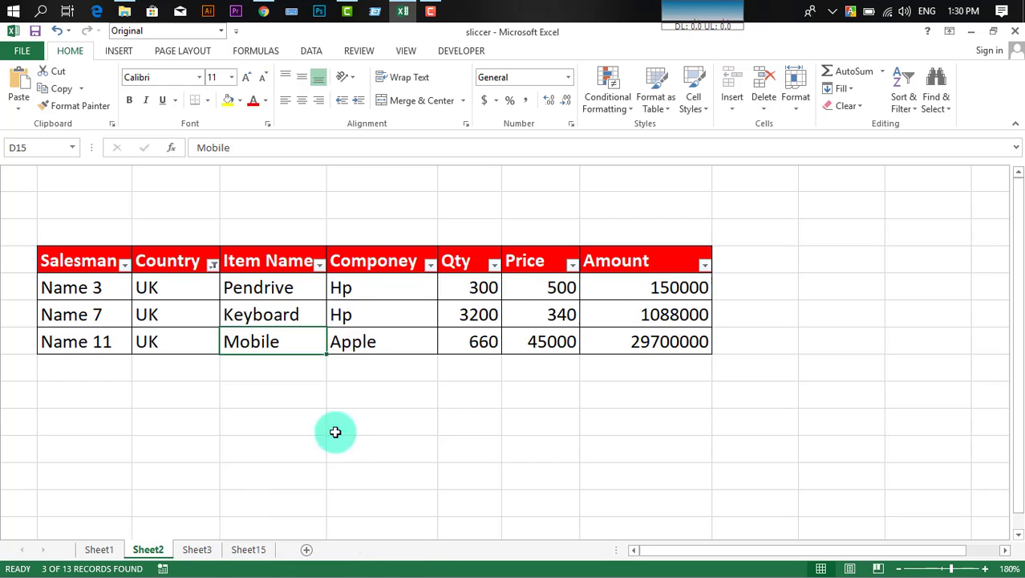
left_click(212, 264)
left_click(62, 412)
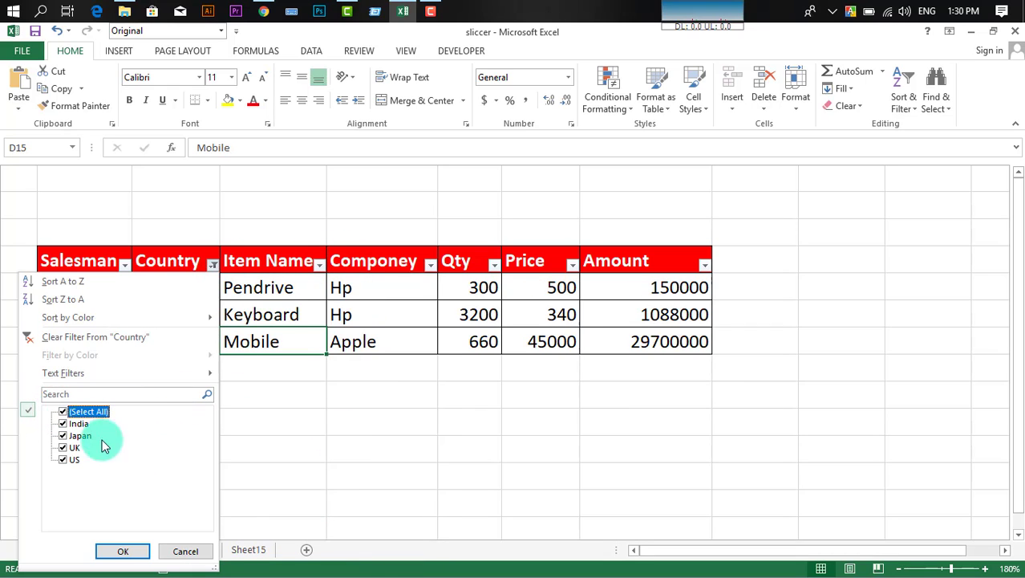
left_click(132, 550)
left_click(315, 340)
scroll(314, 337, "down", 4)
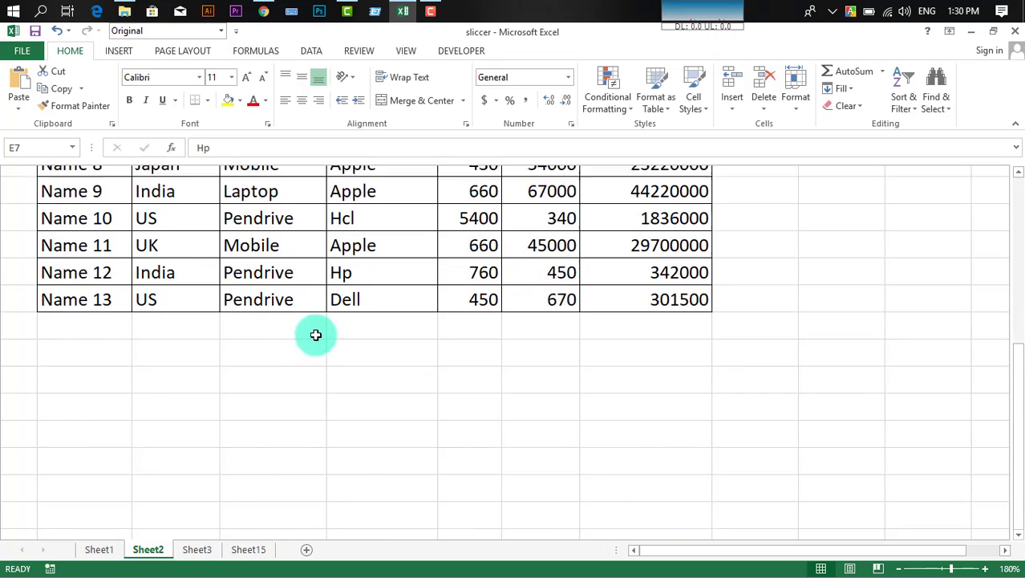
scroll(314, 334, "up", 4)
left_click(319, 291)
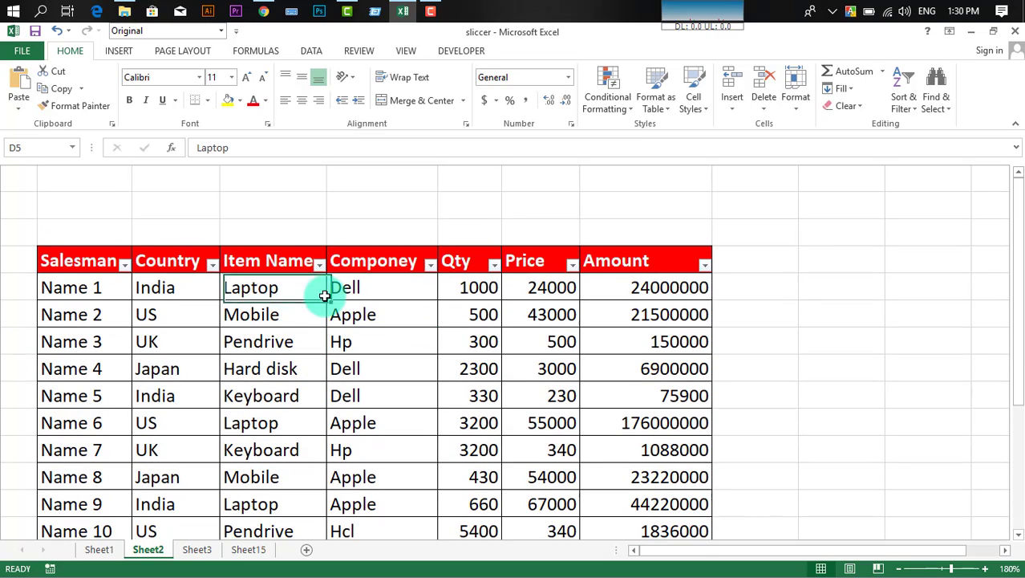
left_click(397, 340)
scroll(321, 345, "down", 1)
scroll(305, 337, "up", 1)
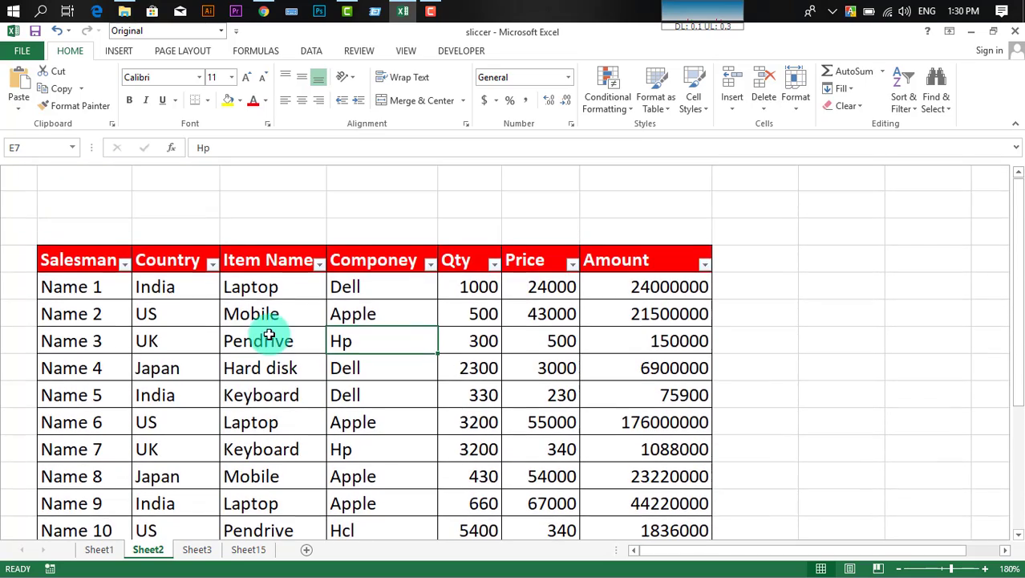
left_click(252, 313)
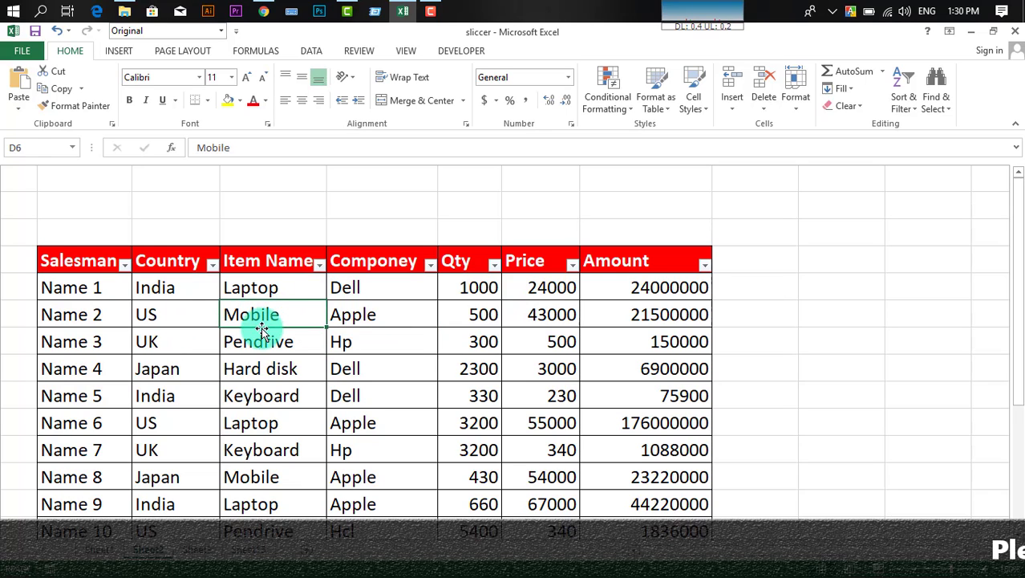
left_click(301, 291)
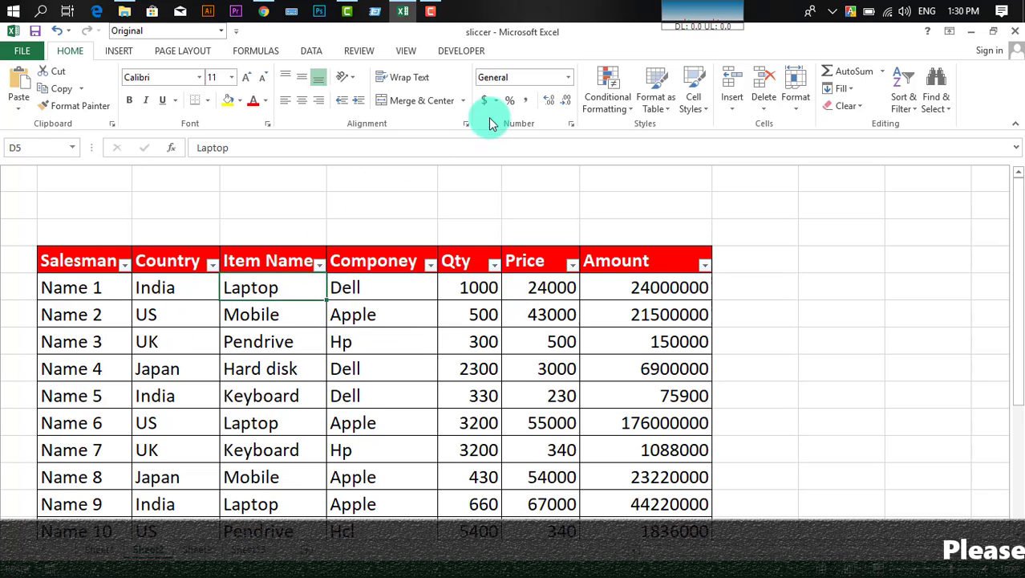
- Apply the saved India custom view to the sales table and check the rows it shows
left_click(407, 50)
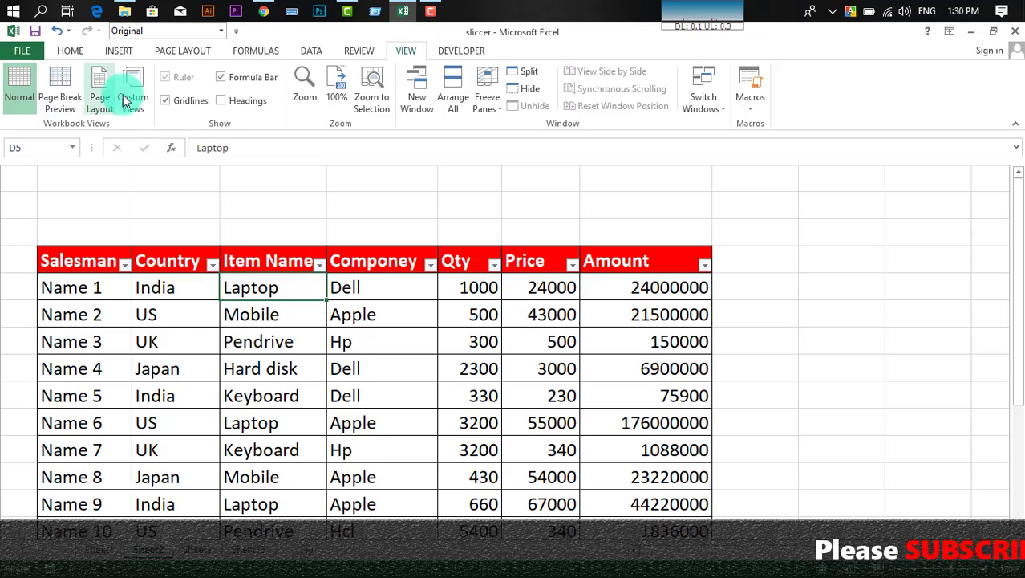
left_click(353, 373)
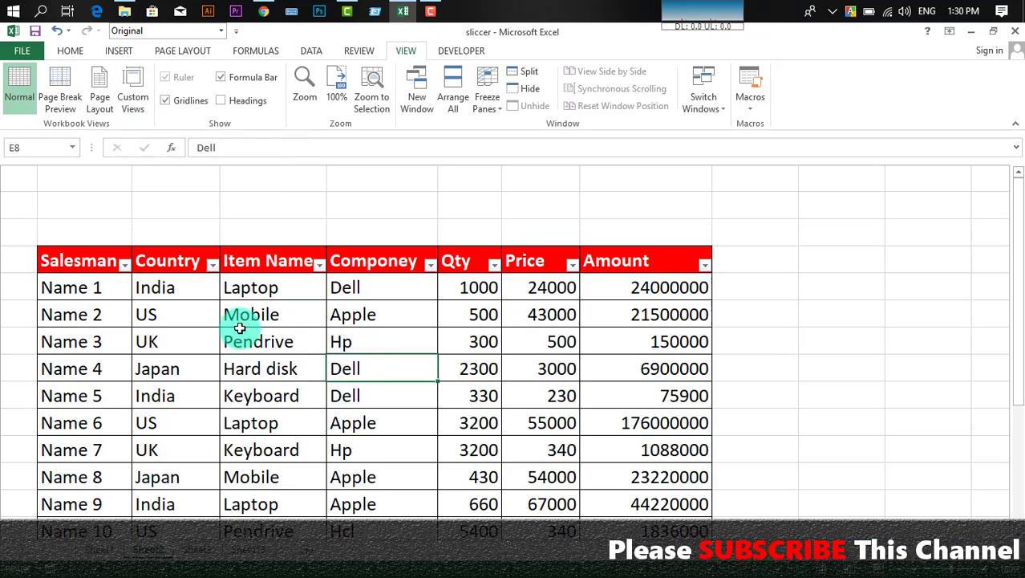
scroll(263, 321, "down", 2)
scroll(263, 321, "up", 2)
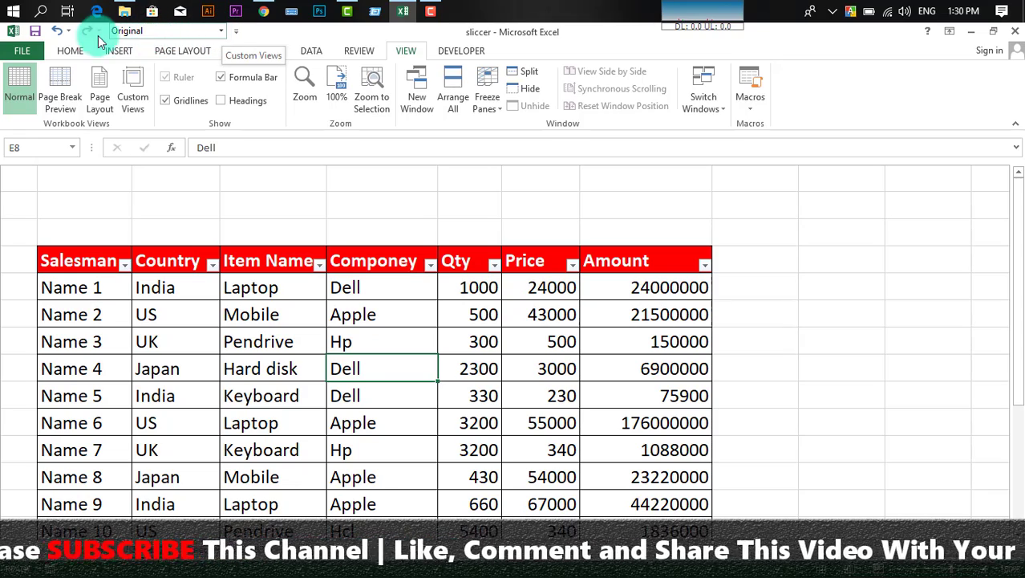
left_click(223, 34)
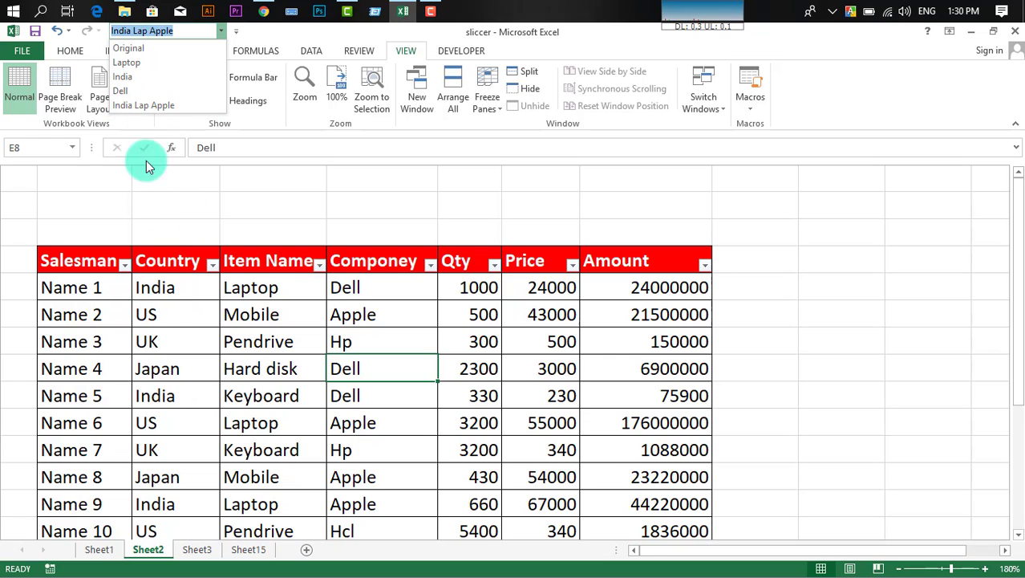
left_click(147, 78)
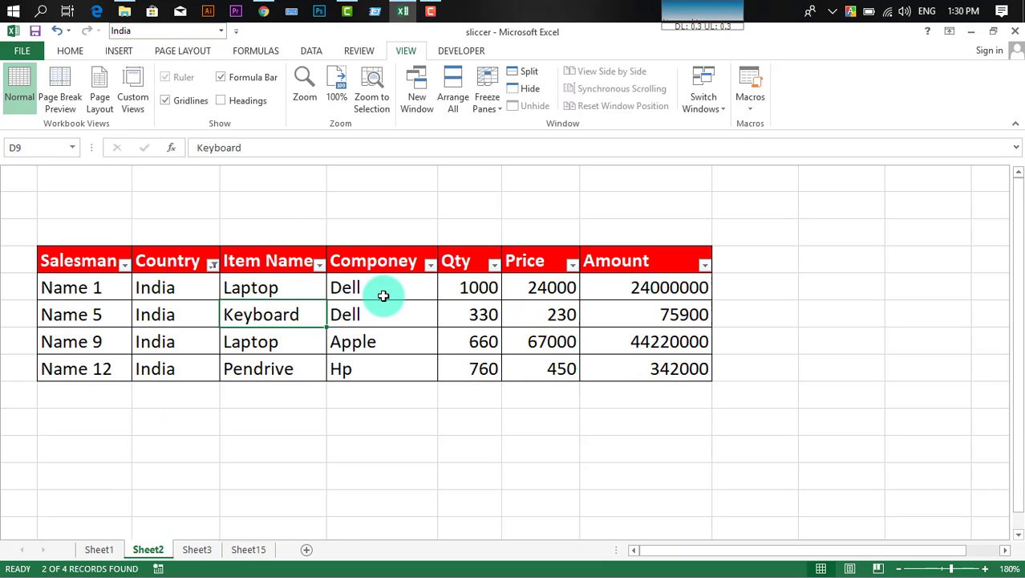
left_click_drag(188, 292, 623, 353)
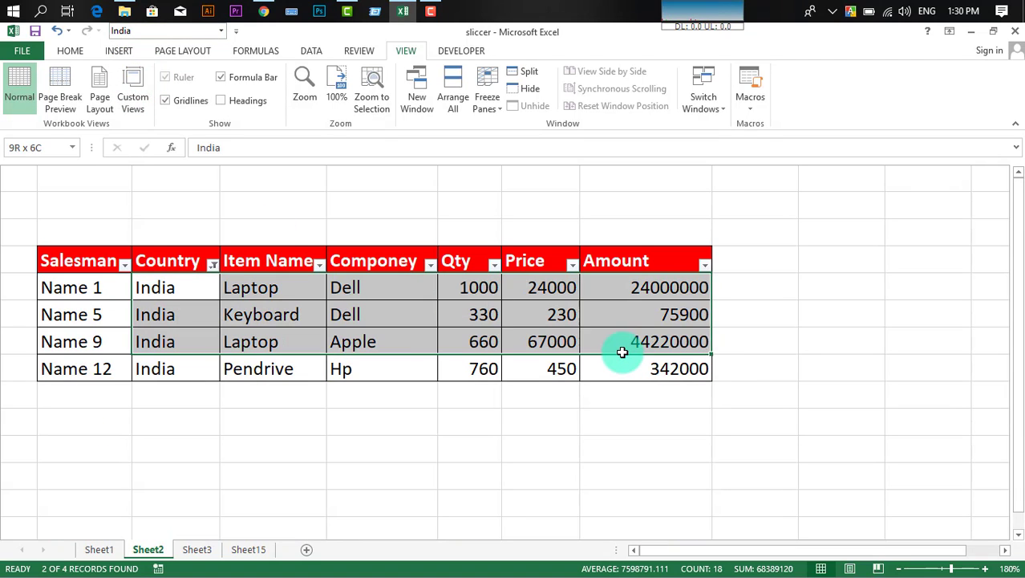
left_click(367, 315)
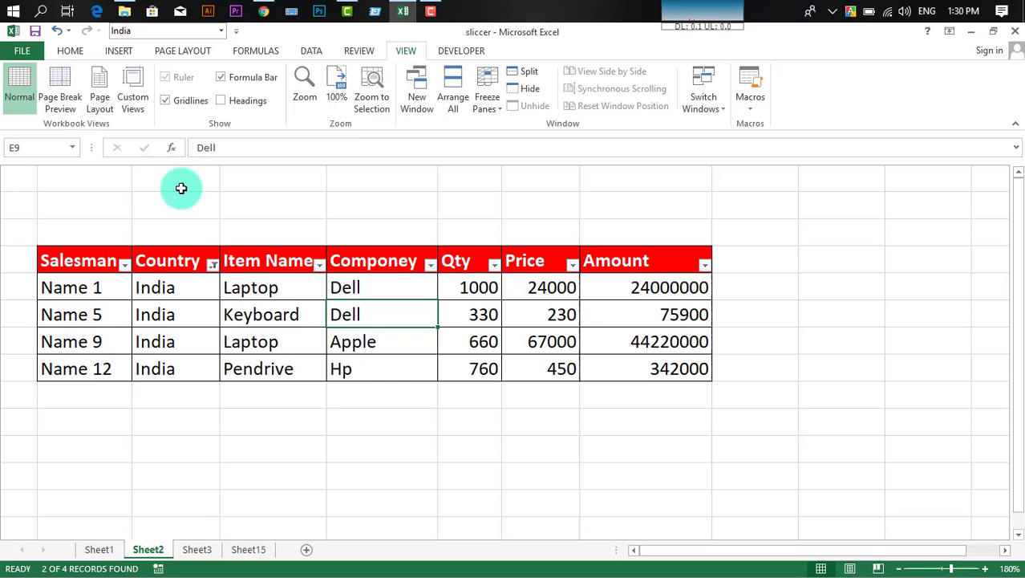
- Switch the sales table to the saved Laptop custom view and after that to the Dell custom view
left_click(220, 31)
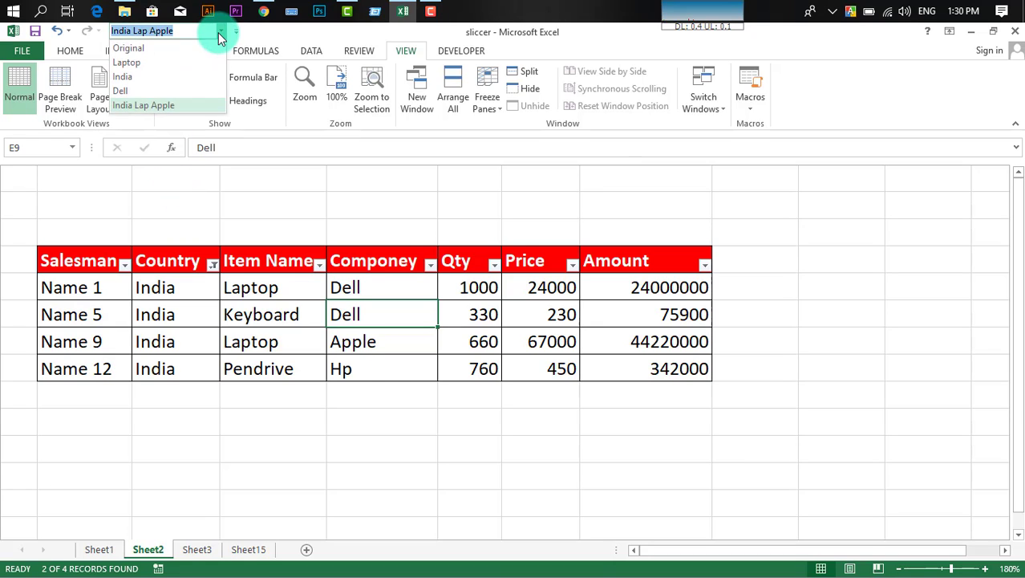
left_click(185, 64)
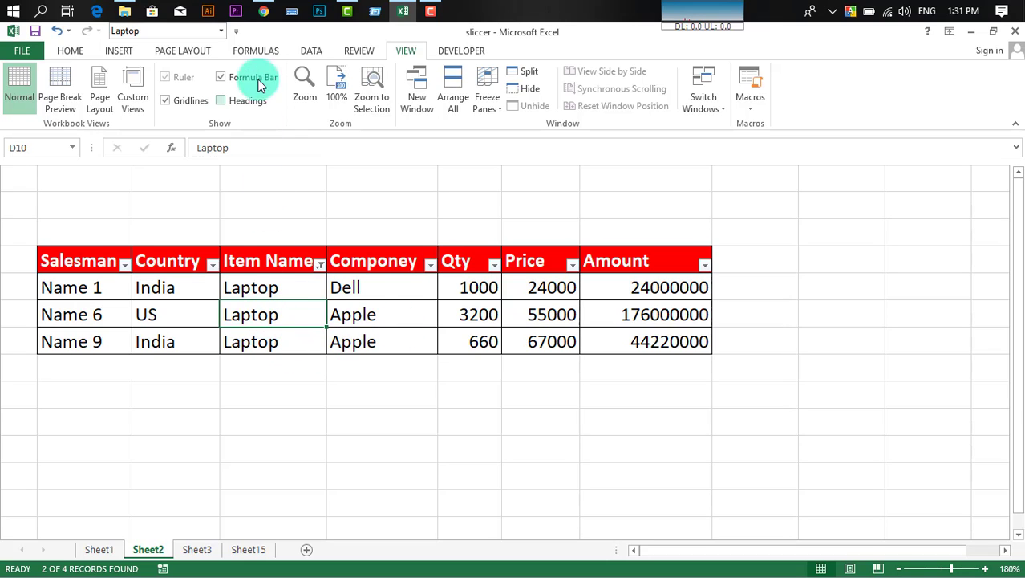
left_click(221, 30)
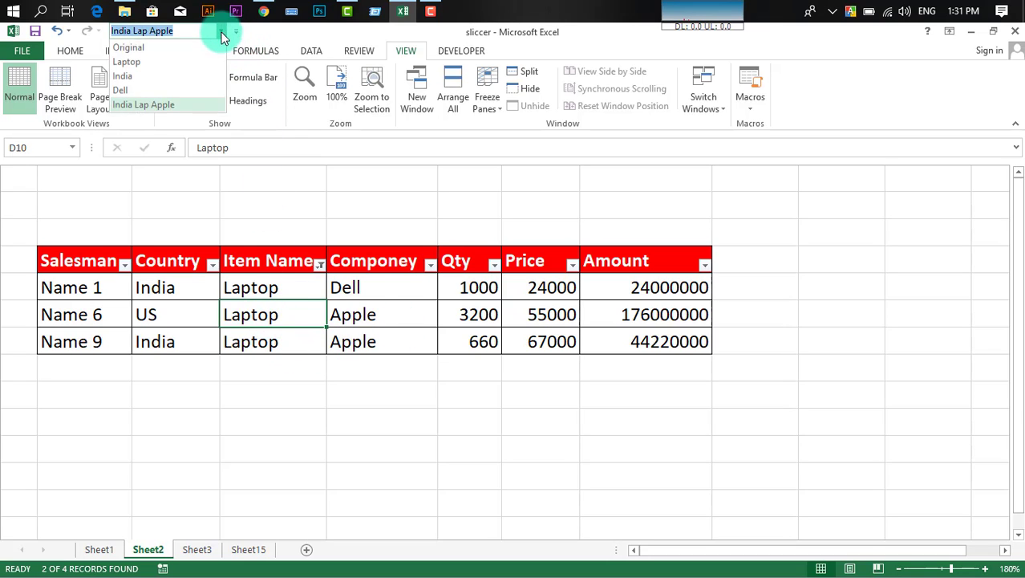
left_click(178, 91)
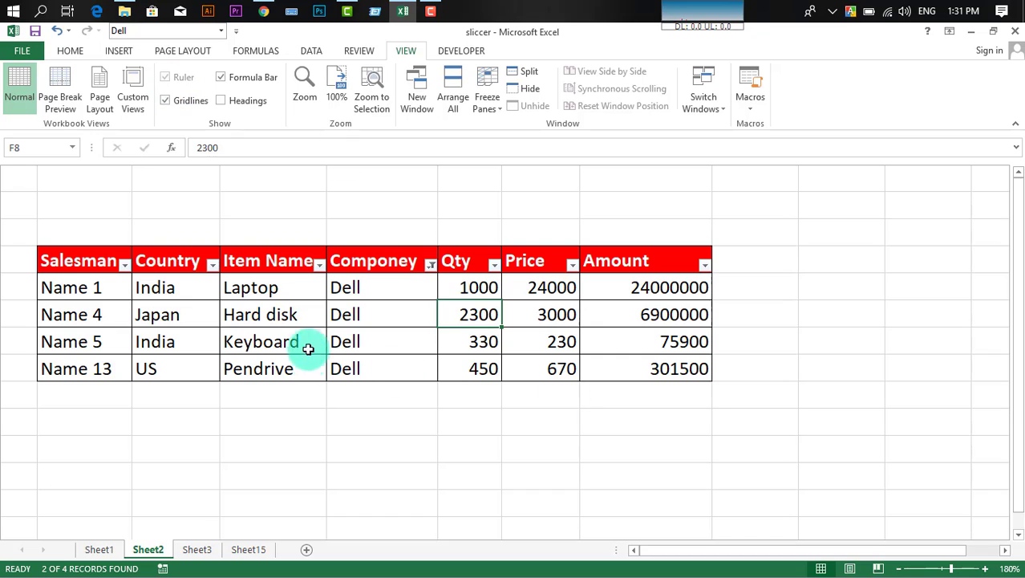
left_click(379, 312)
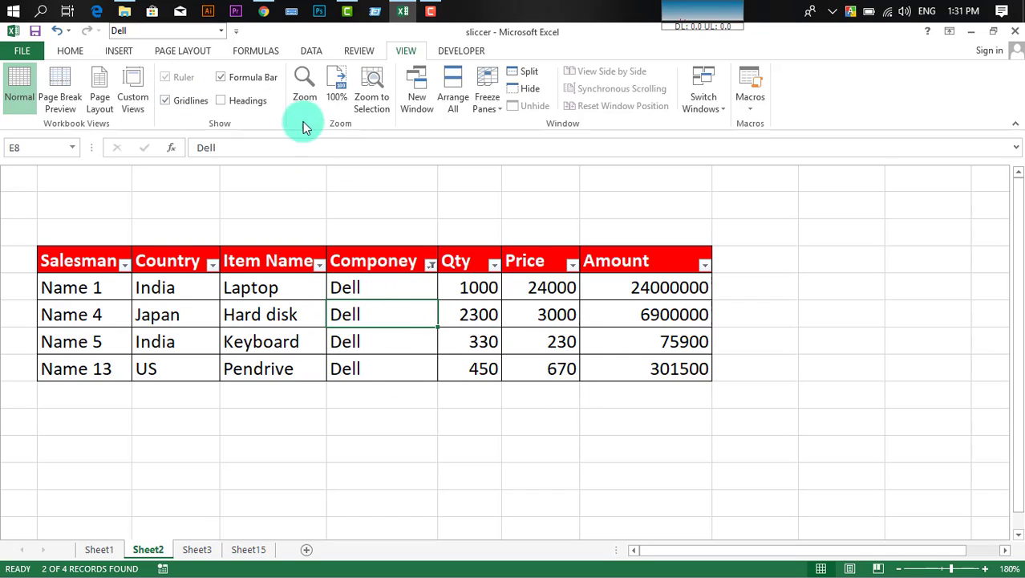
- Apply the India Lap Apple custom view and check the Country, Item Name, Componey, Price and Amount entries it shows
left_click(224, 32)
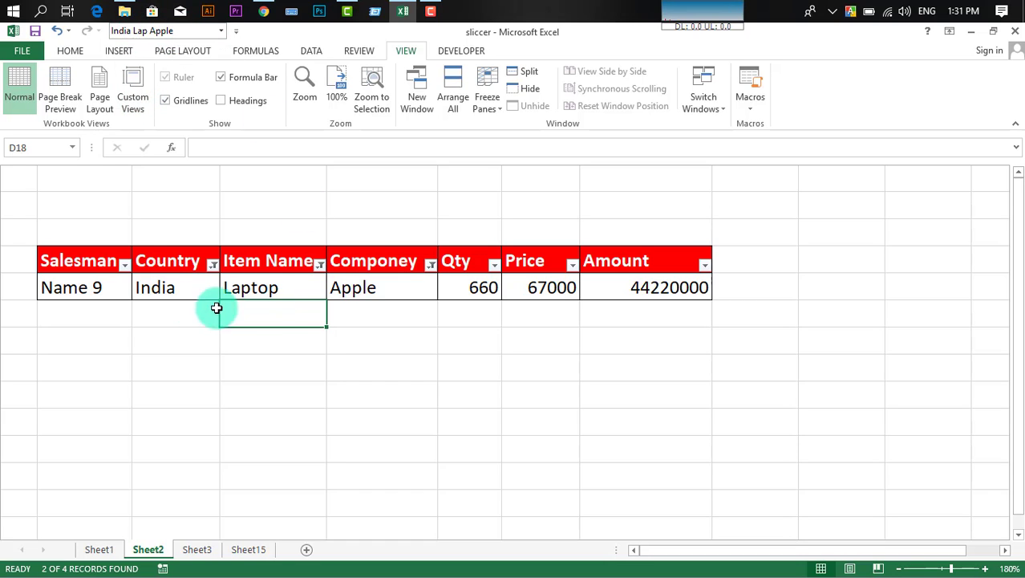
left_click(157, 289)
left_click(279, 289)
left_click(393, 286)
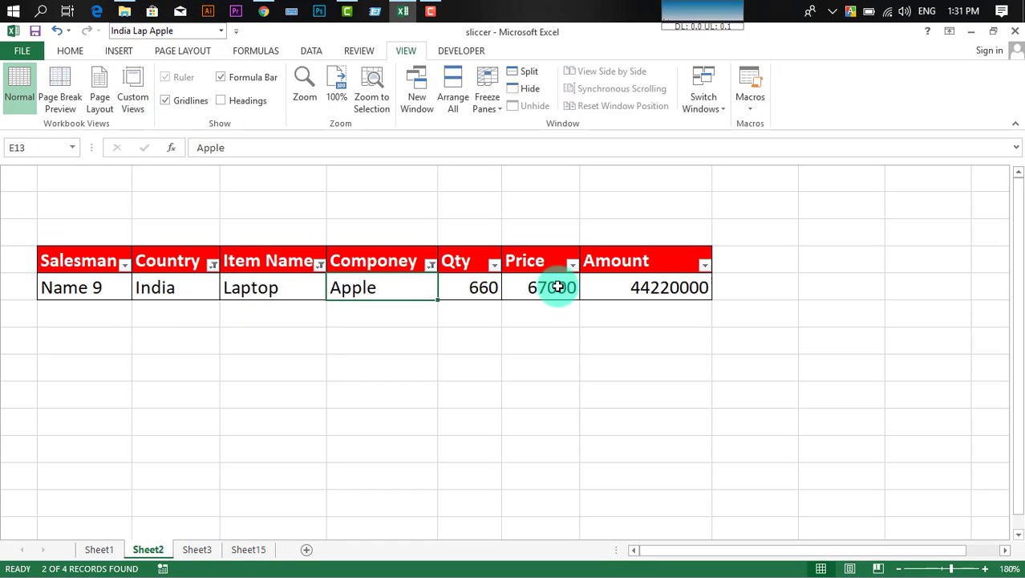
left_click_drag(161, 311, 574, 413)
left_click(633, 407)
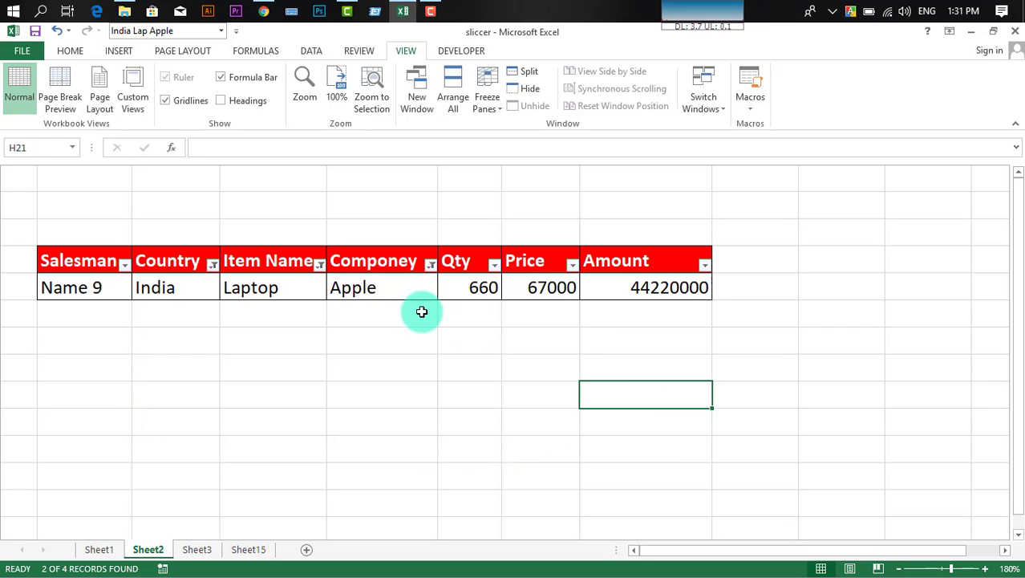
left_click(546, 287)
left_click(602, 288)
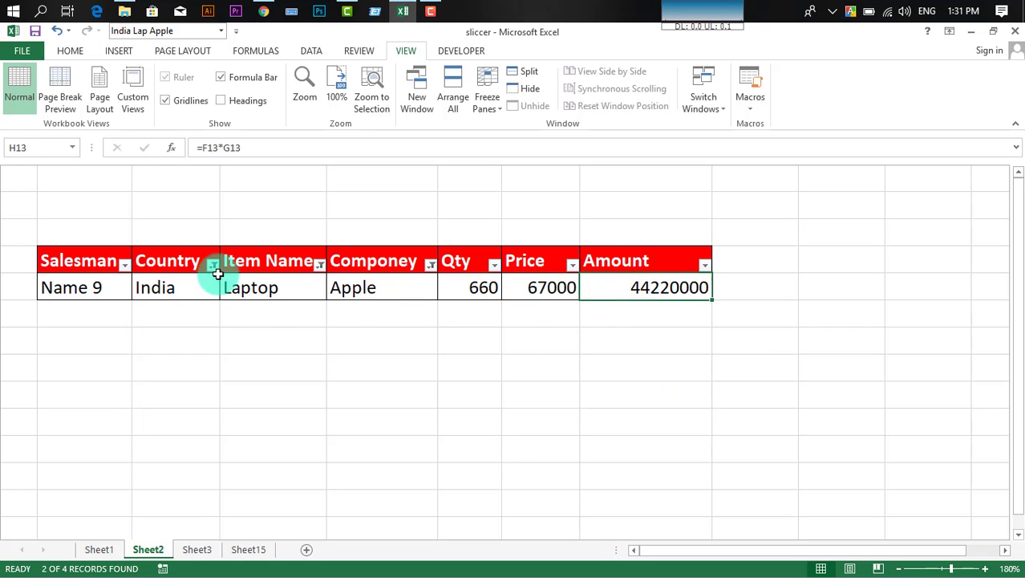
left_click(276, 290)
- Return the sales table to the Original custom view and check the full list down to the last salesman record
left_click(220, 32)
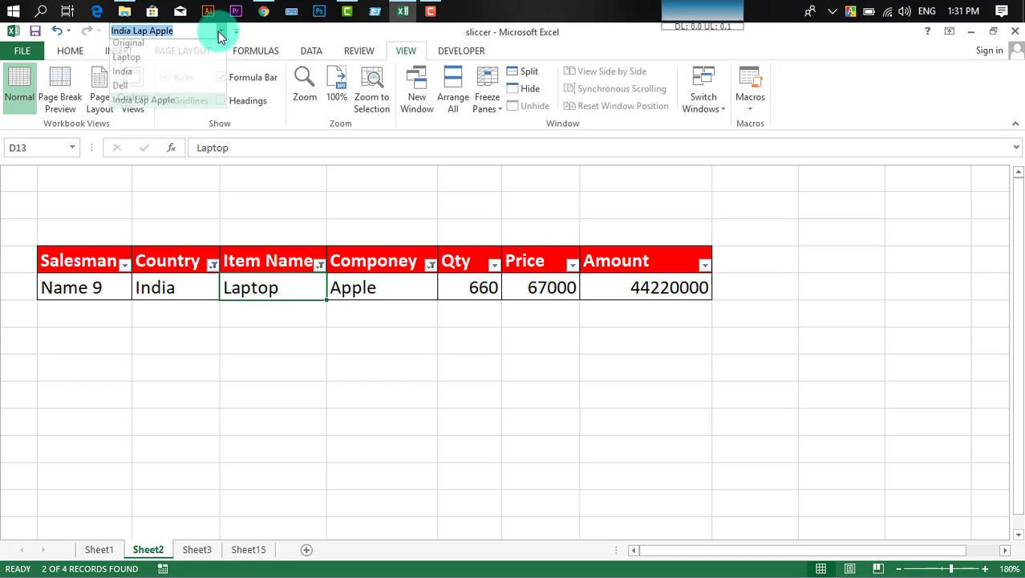
left_click(189, 44)
left_click(479, 370)
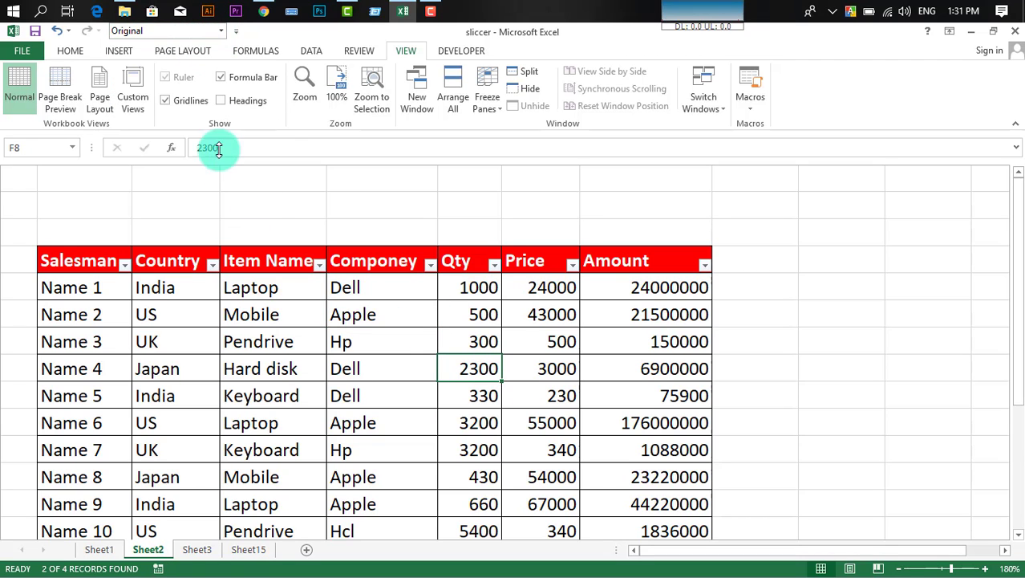
left_click(223, 35)
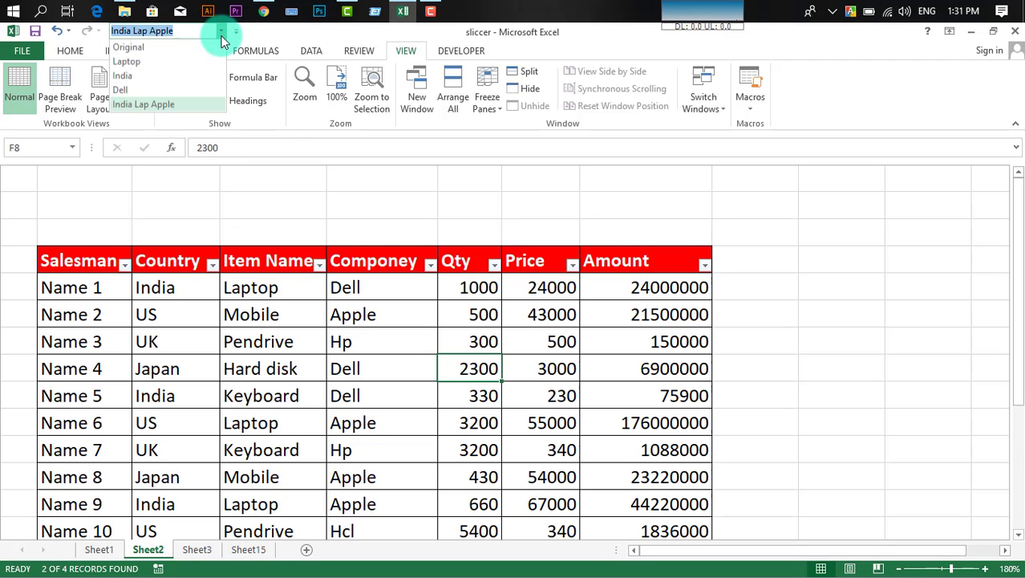
left_click(157, 46)
scroll(423, 390, "down", 4)
left_click(410, 304)
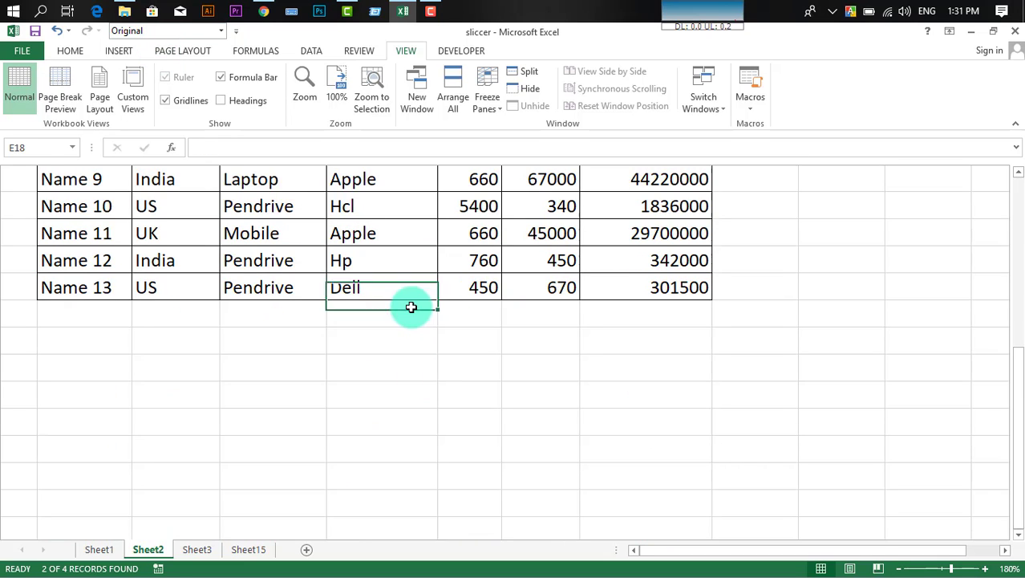
scroll(391, 283, "up", 3)
scroll(321, 321, "up", 1)
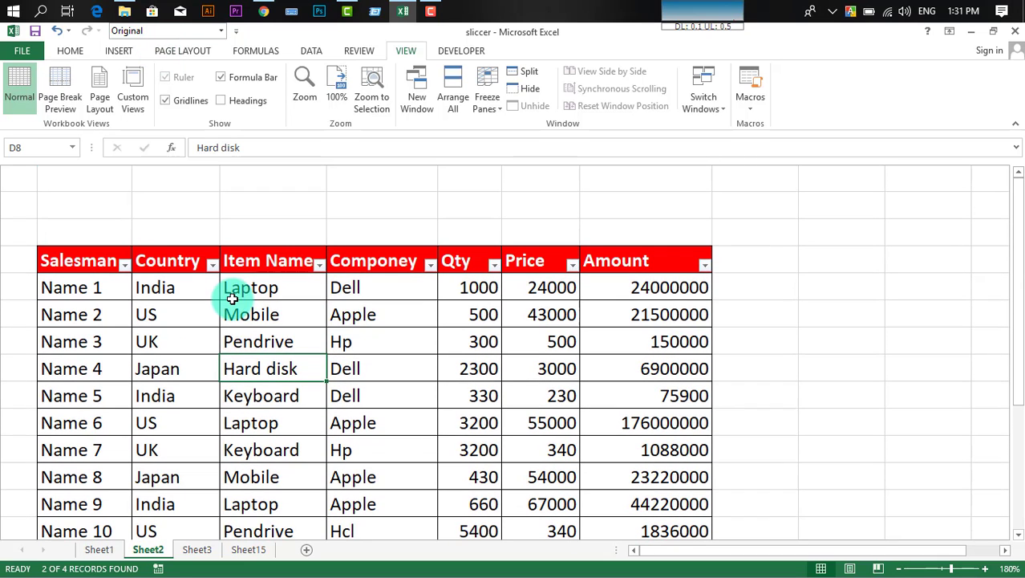
left_click(228, 290)
left_click(148, 329)
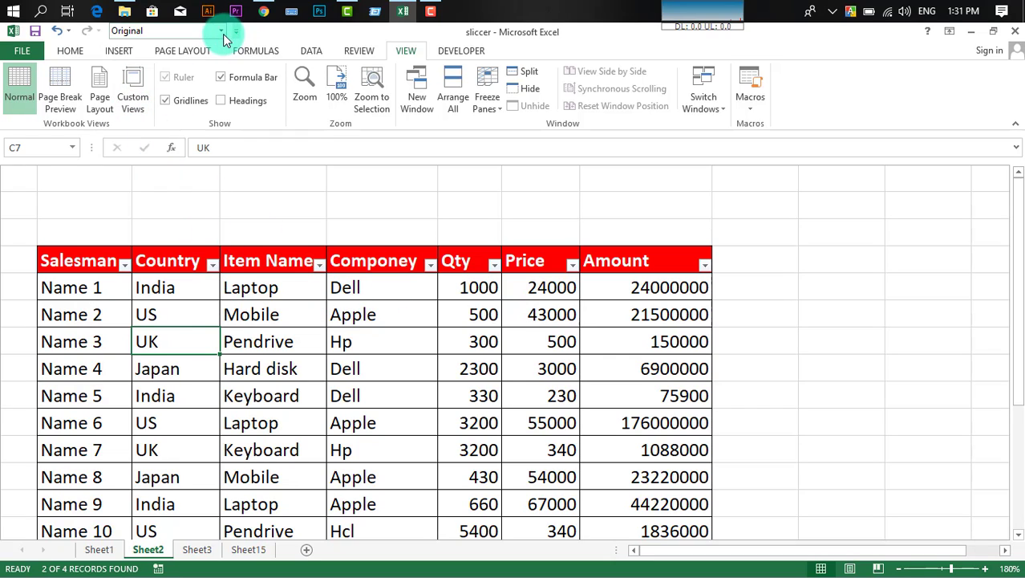
left_click(520, 343)
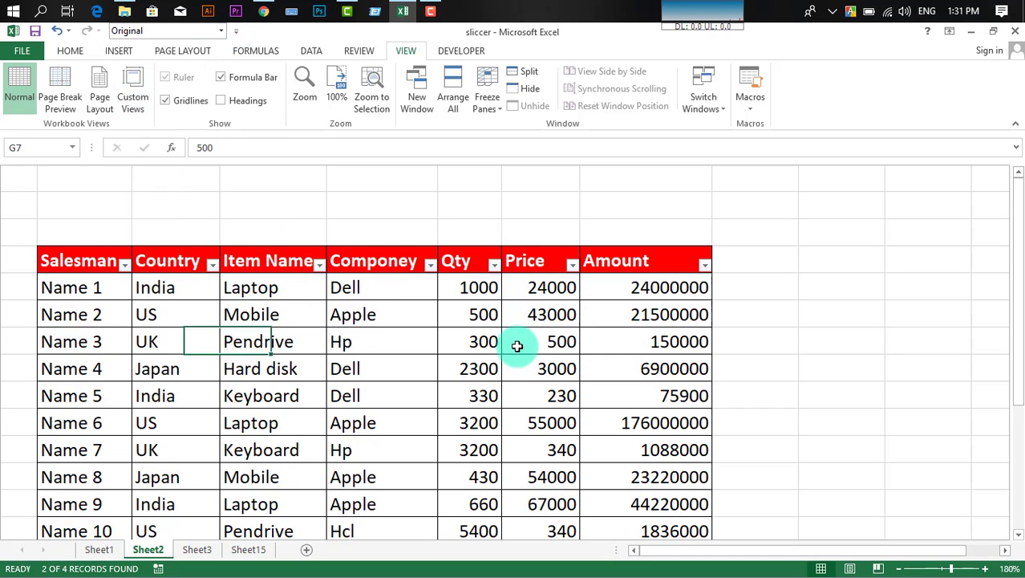
left_click(409, 399)
scroll(481, 393, "down", 2)
scroll(481, 390, "up", 2)
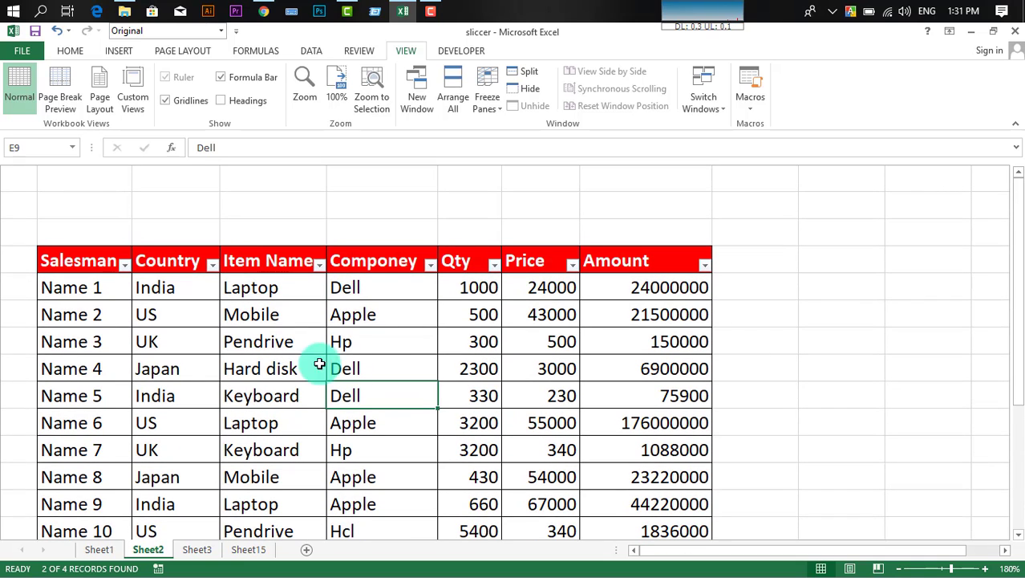
left_click(371, 340)
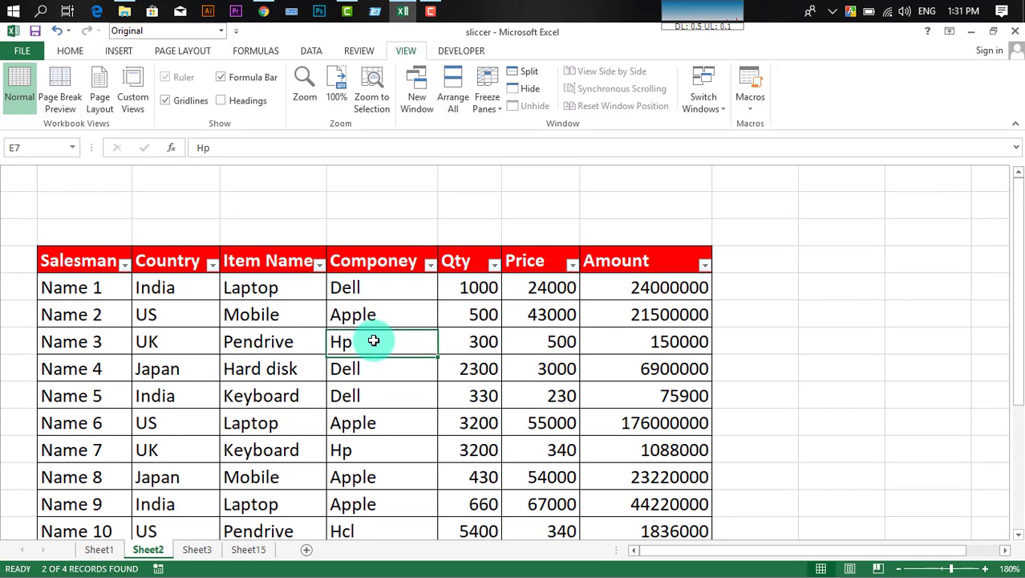
left_click(340, 315)
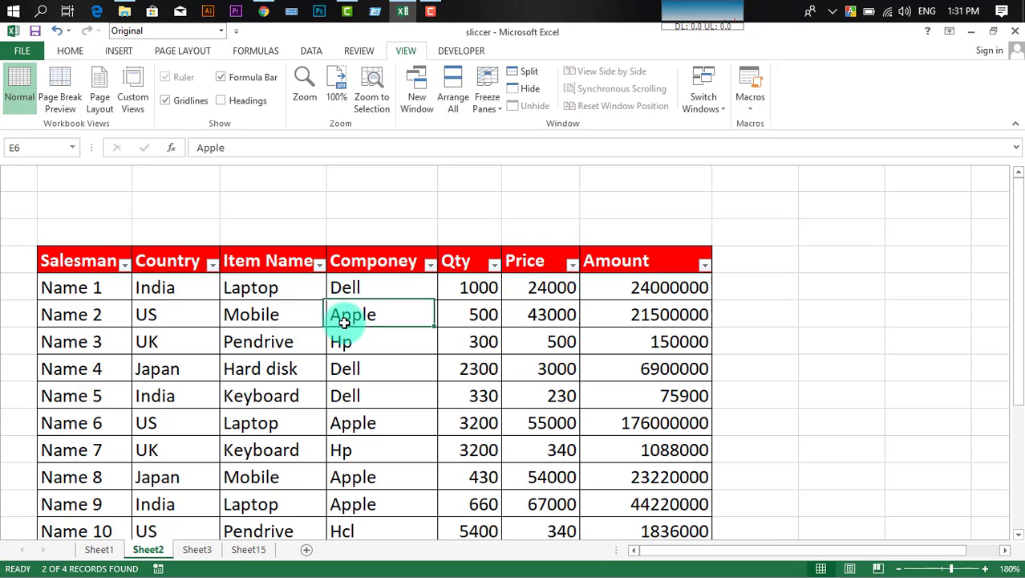
left_click(262, 346)
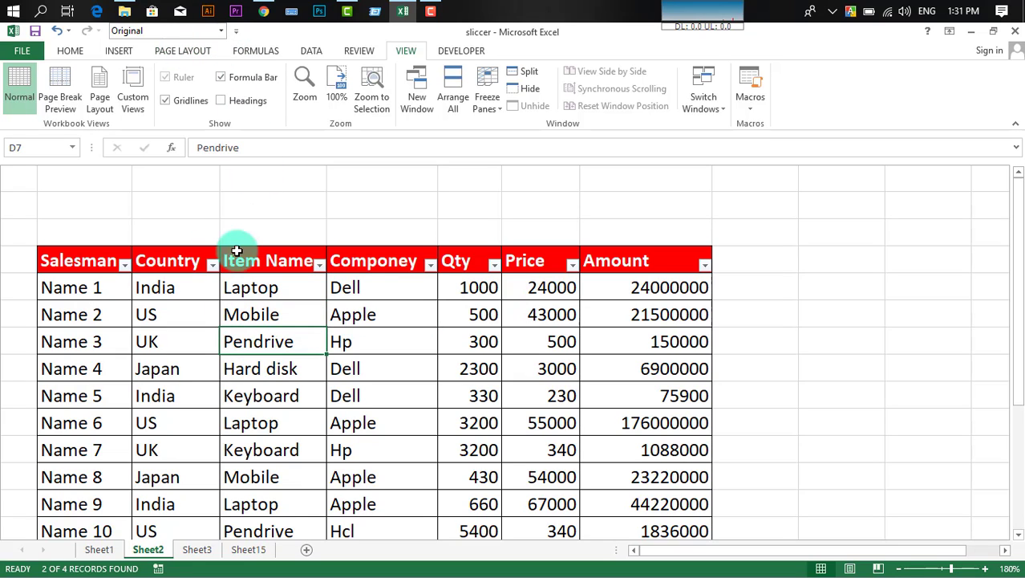
left_click(240, 395)
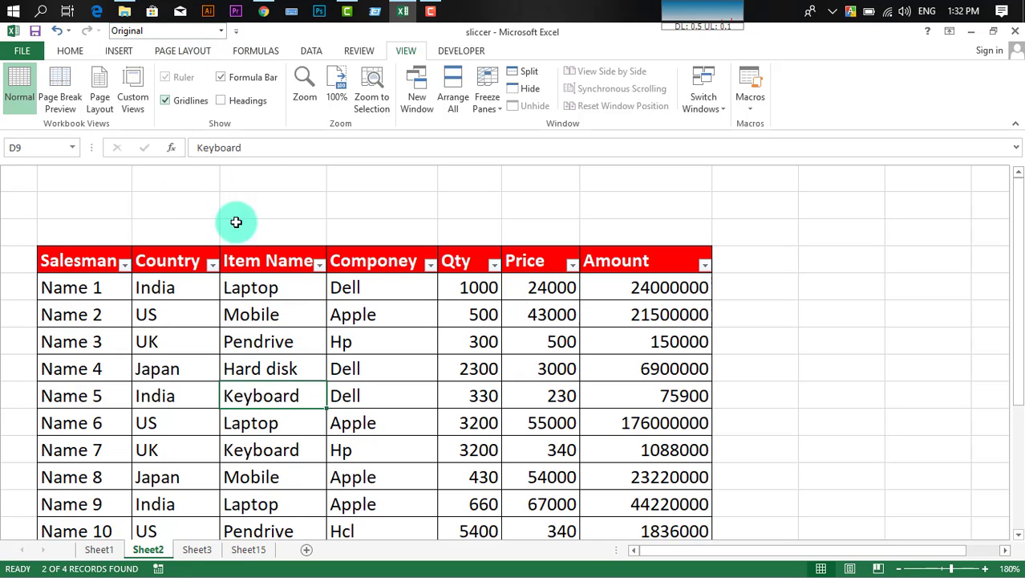
left_click(420, 414)
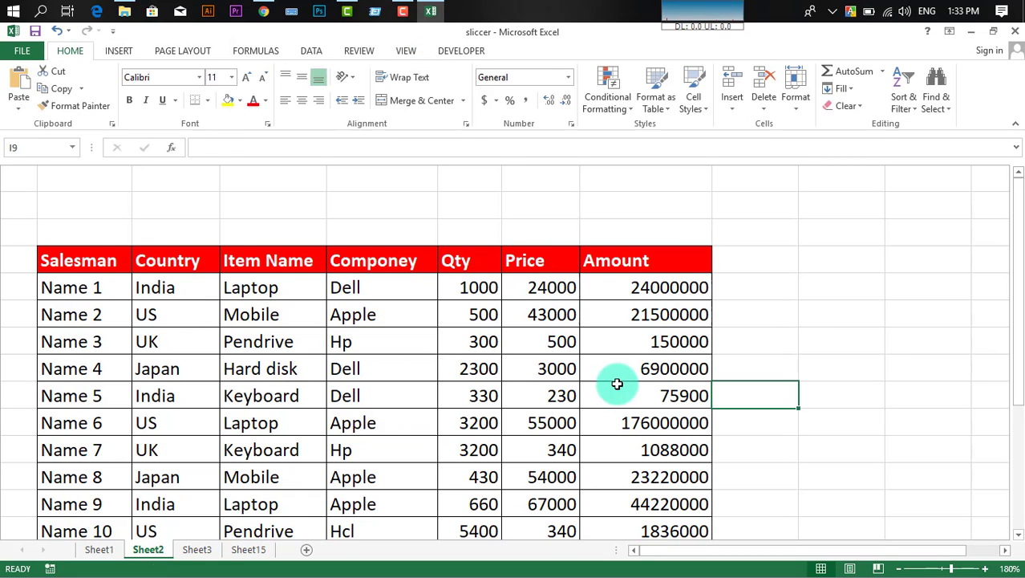
- Examine the sales table without filter controls on Sheet2, from its header row down to the last salesman record
left_click(617, 383)
scroll(400, 338, "down", 2)
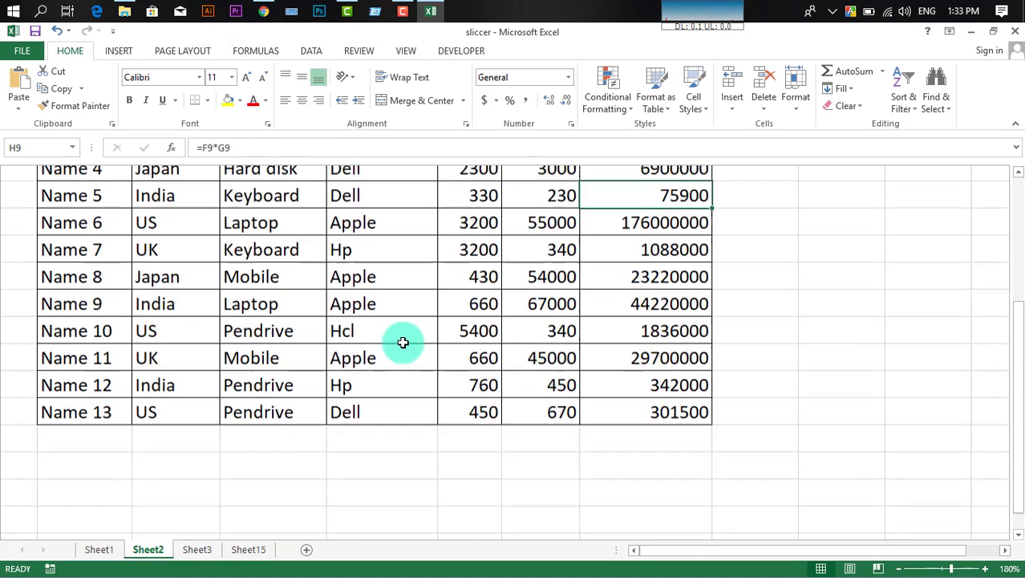
scroll(320, 328, "up", 2)
scroll(220, 382, "down", 2)
left_click(144, 419)
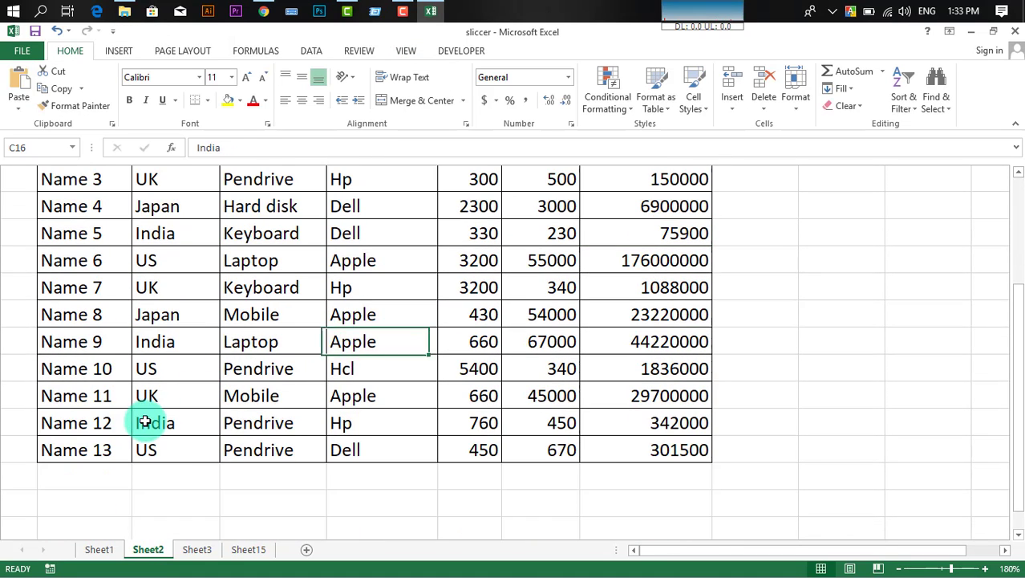
left_click(309, 392)
scroll(132, 433, "up", 2)
scroll(132, 405, "down", 2)
scroll(147, 385, "up", 2)
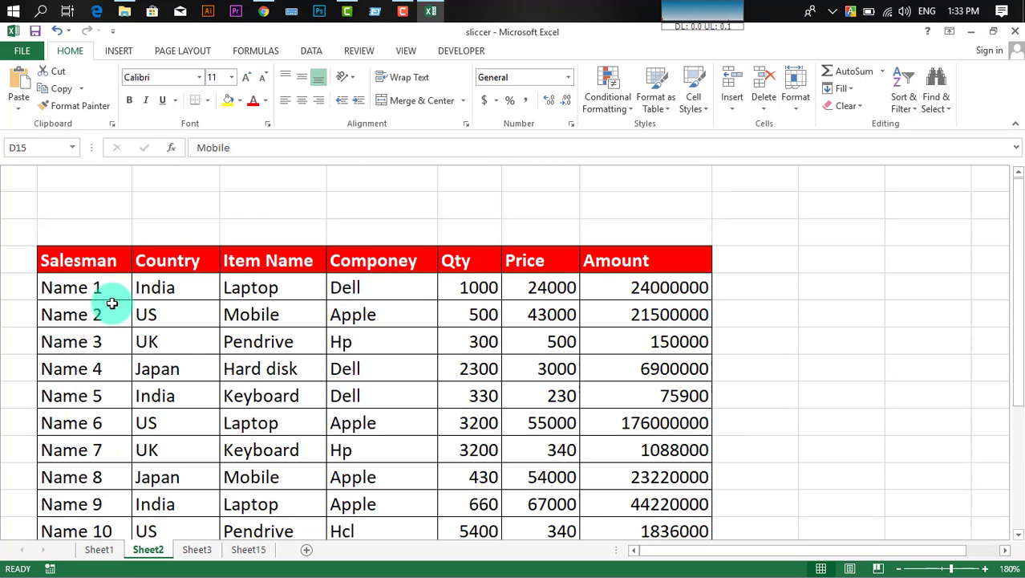
left_click_drag(80, 259, 429, 306)
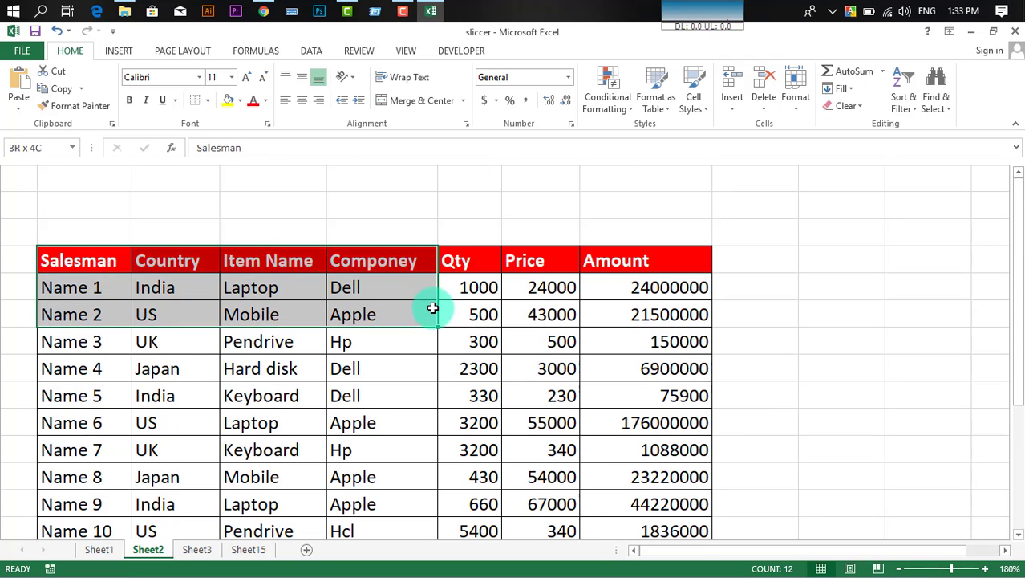
left_click(622, 316)
left_click(429, 369)
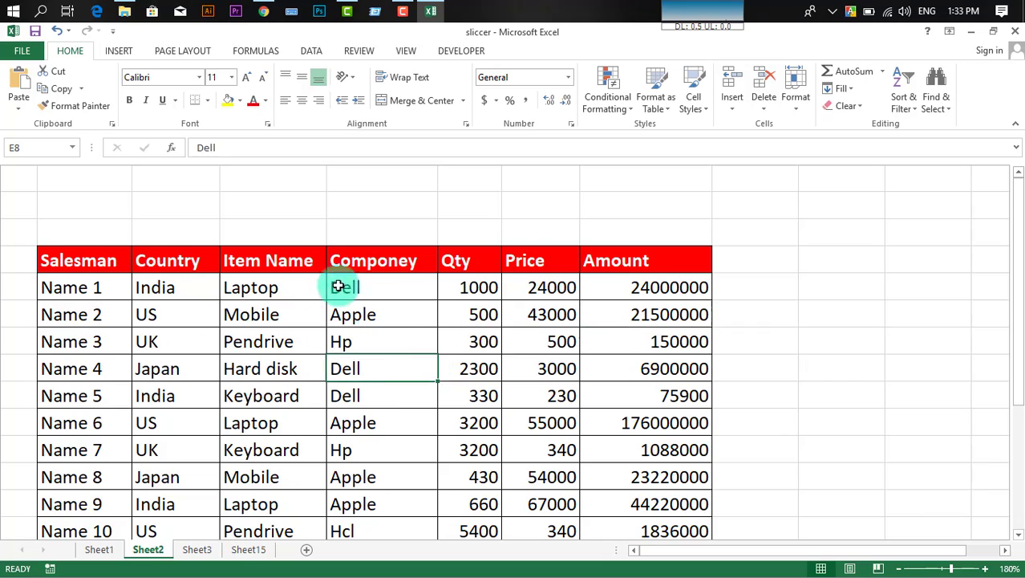
scroll(353, 305, "down", 1)
scroll(299, 386, "up", 1)
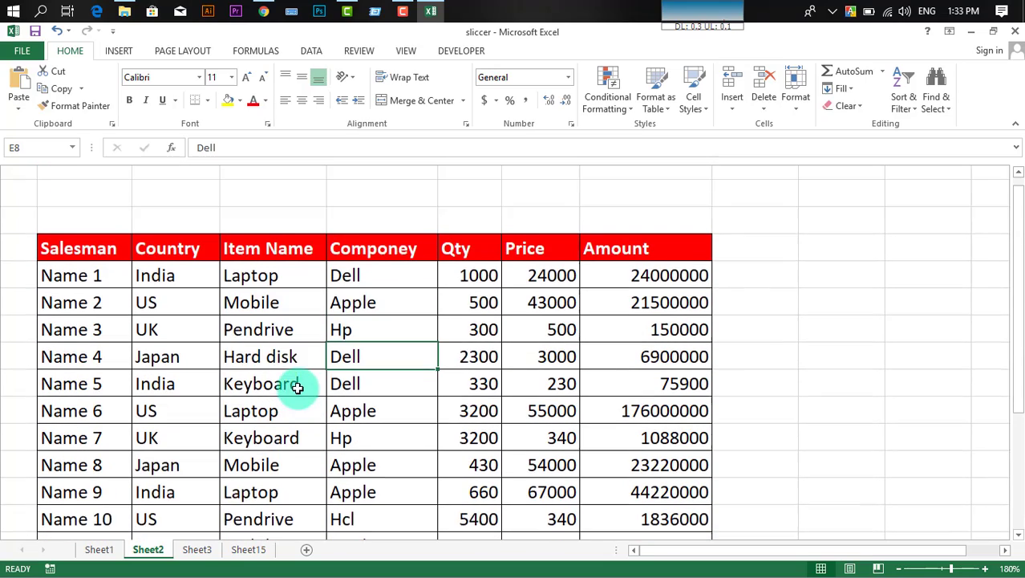
left_click(223, 335)
left_click(88, 254)
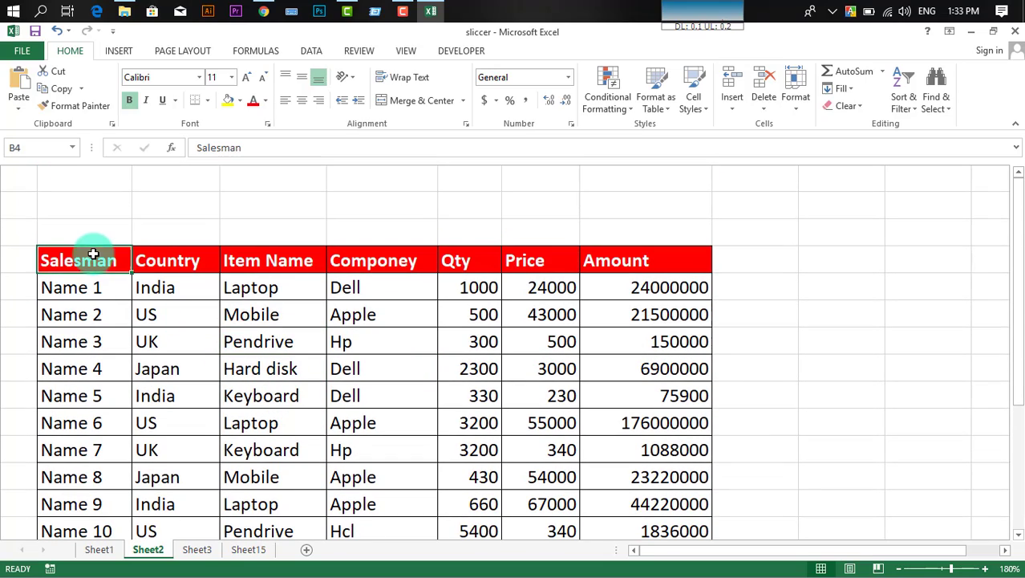
left_click(290, 337)
left_click(348, 385)
left_click_drag(341, 365, 332, 341)
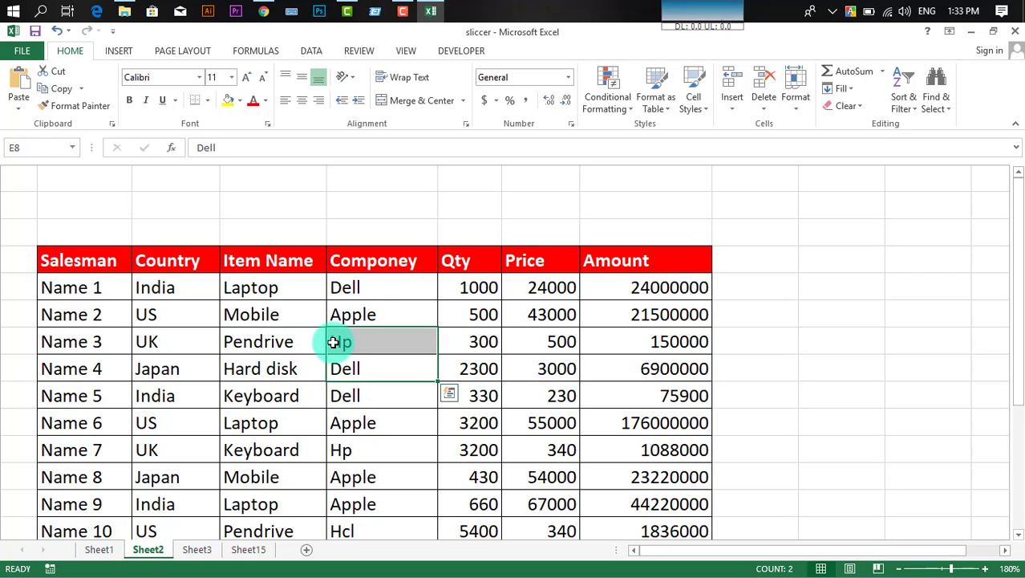
left_click(278, 358)
left_click(277, 340)
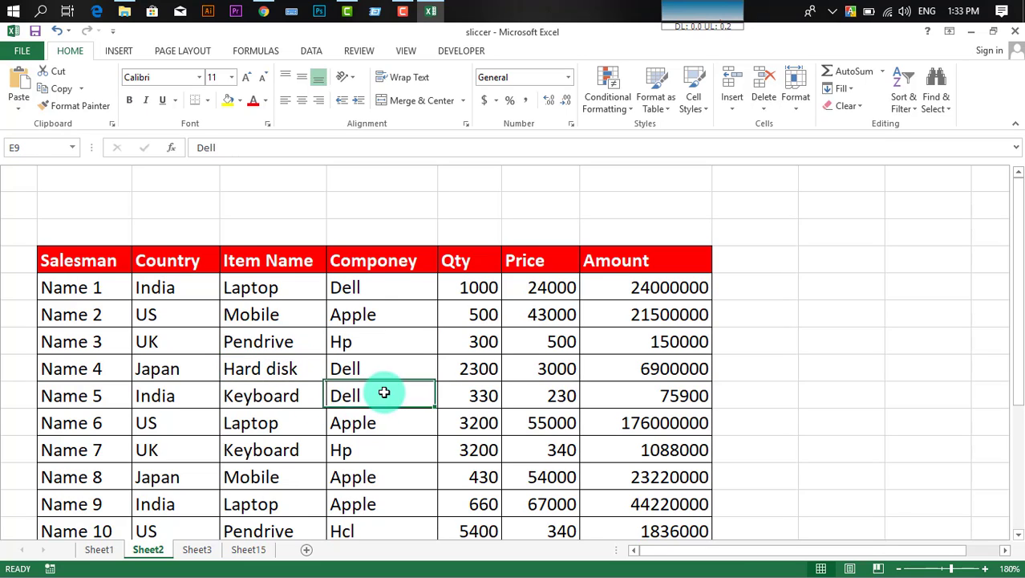
left_click_drag(124, 289, 549, 394)
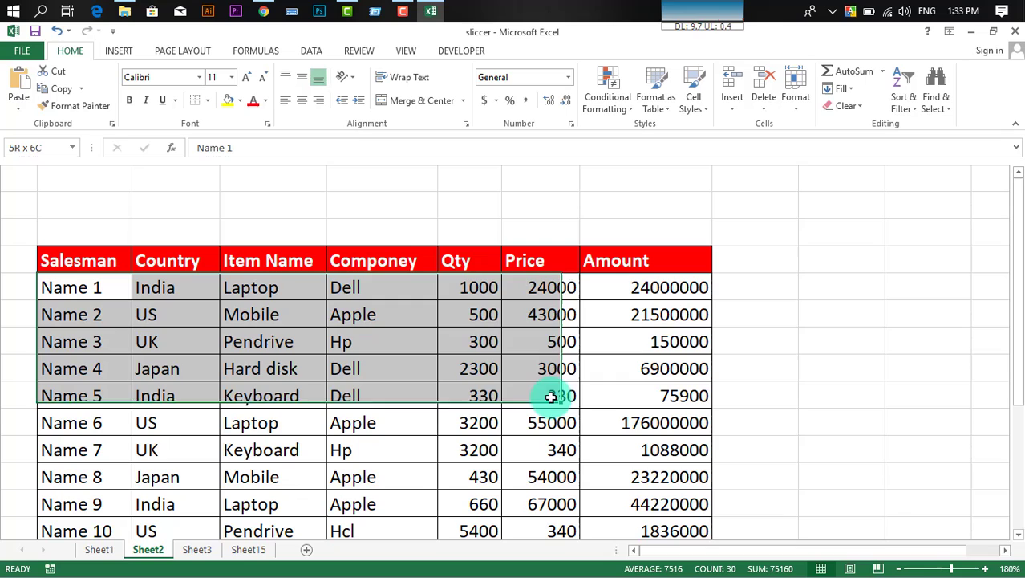
left_click(393, 399)
left_click(361, 314)
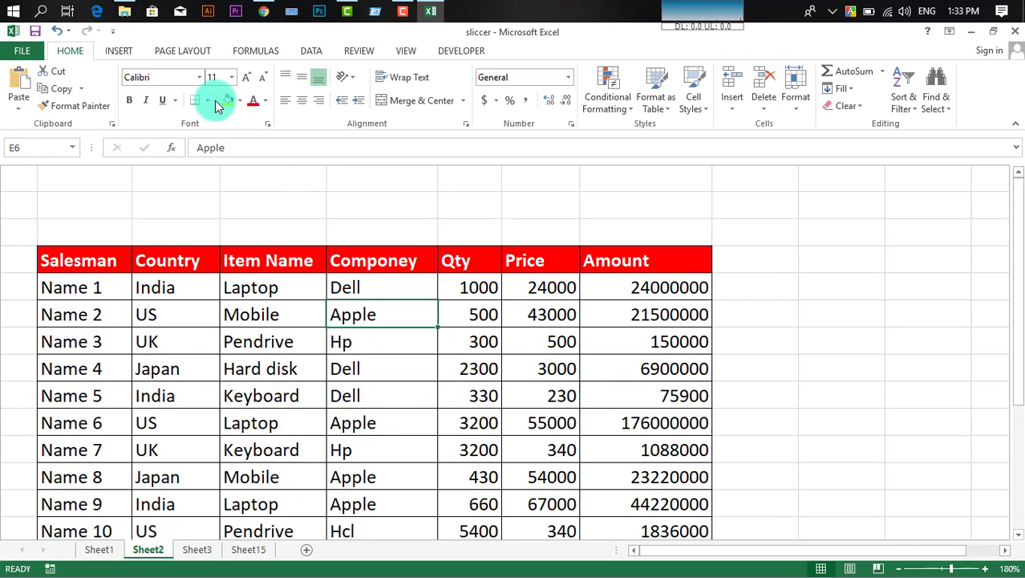
left_click_drag(314, 339, 432, 419)
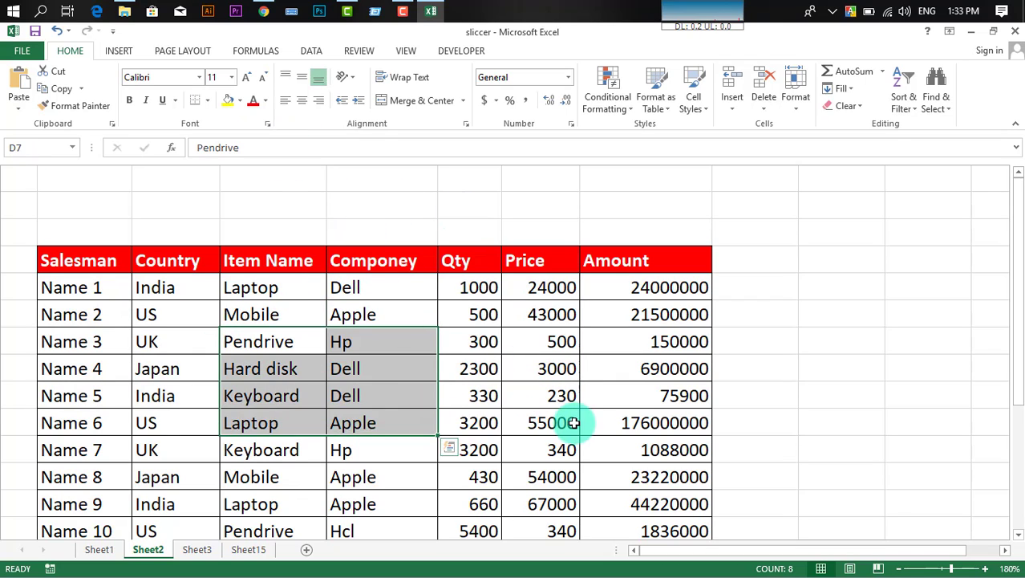
left_click(574, 422)
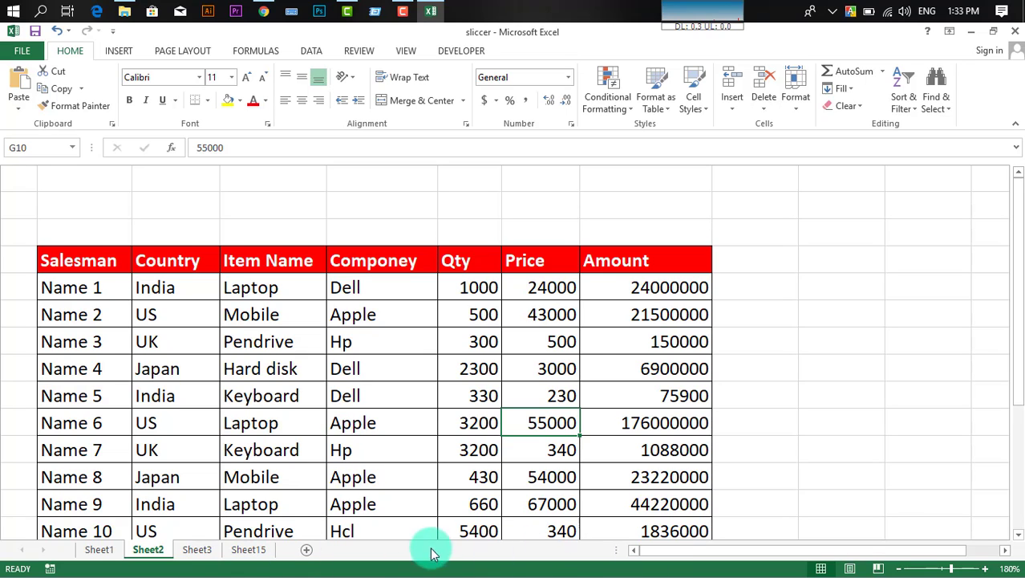
left_click(272, 318)
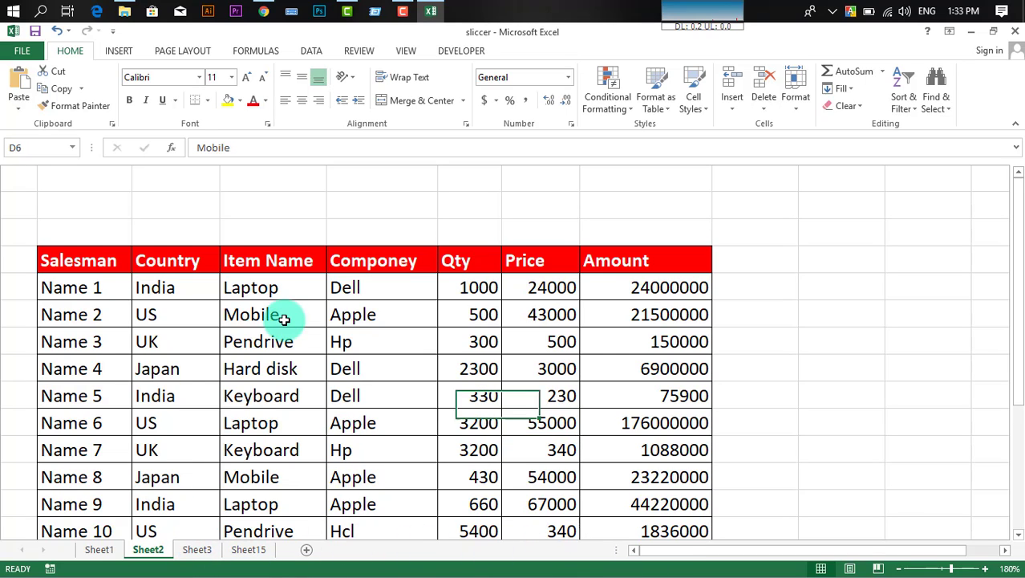
left_click(148, 373)
left_click(290, 374)
left_click(316, 397)
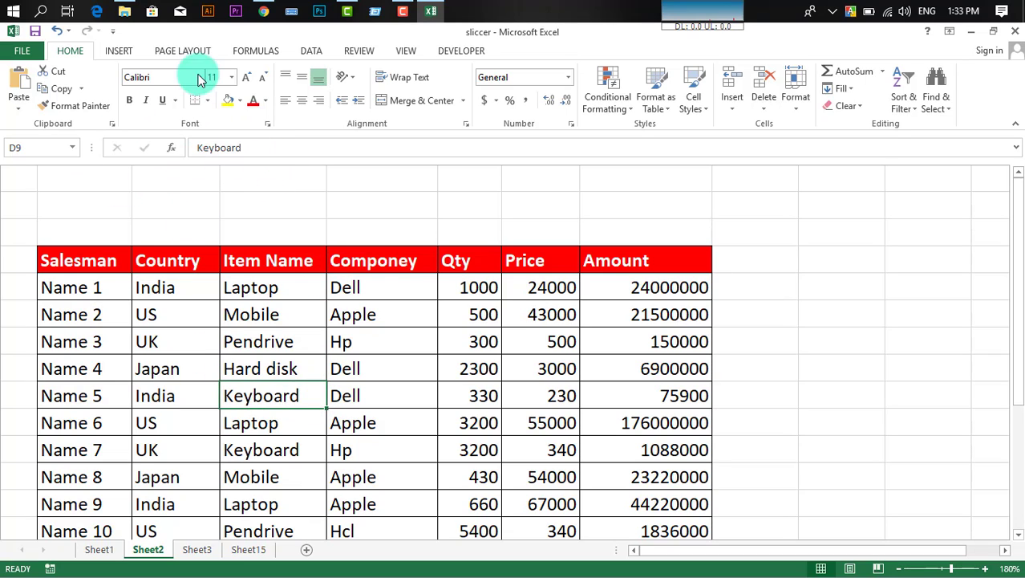
left_click(369, 338)
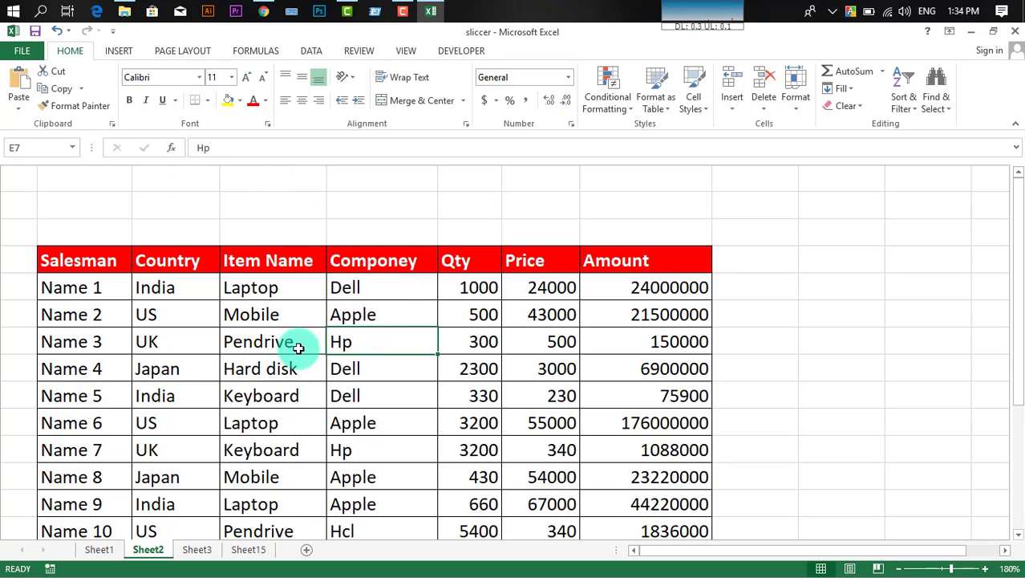
left_click(229, 368)
left_click(289, 341)
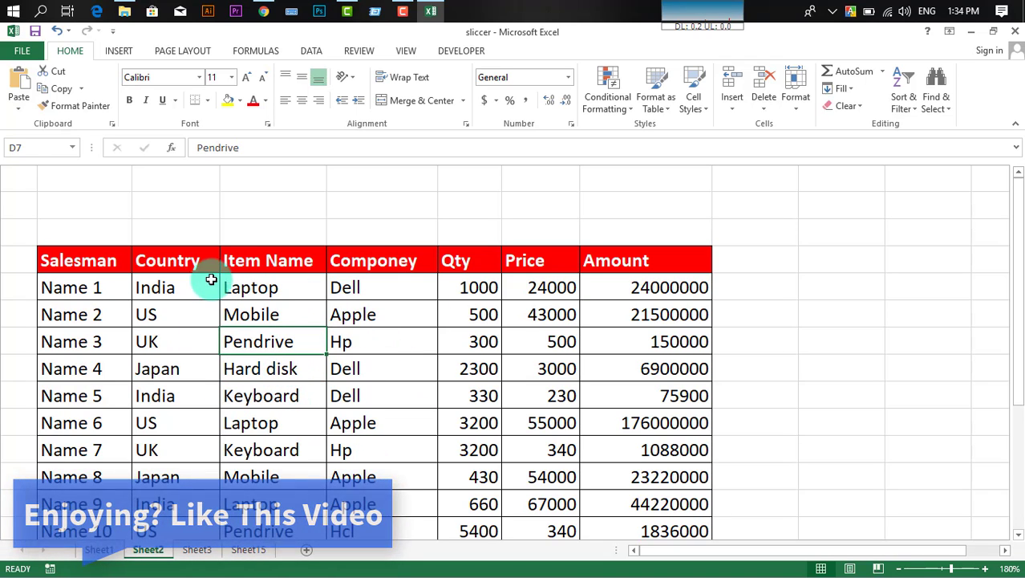
- Add filter controls to the header row of the whole sales table on Sheet2, from Salesman to Amount
left_click_drag(101, 271, 662, 474)
scroll(465, 321, "up", 2)
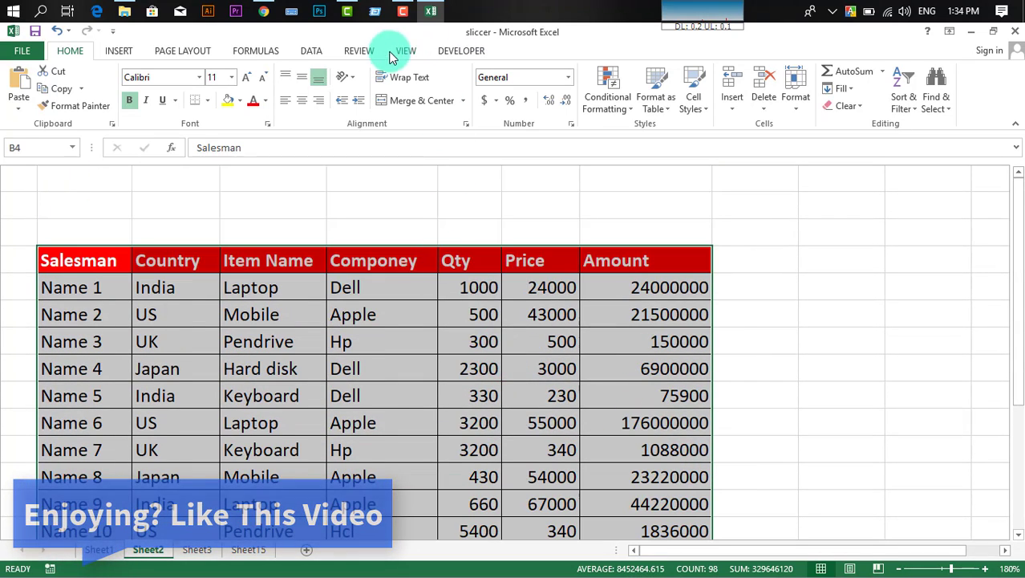
left_click(309, 52)
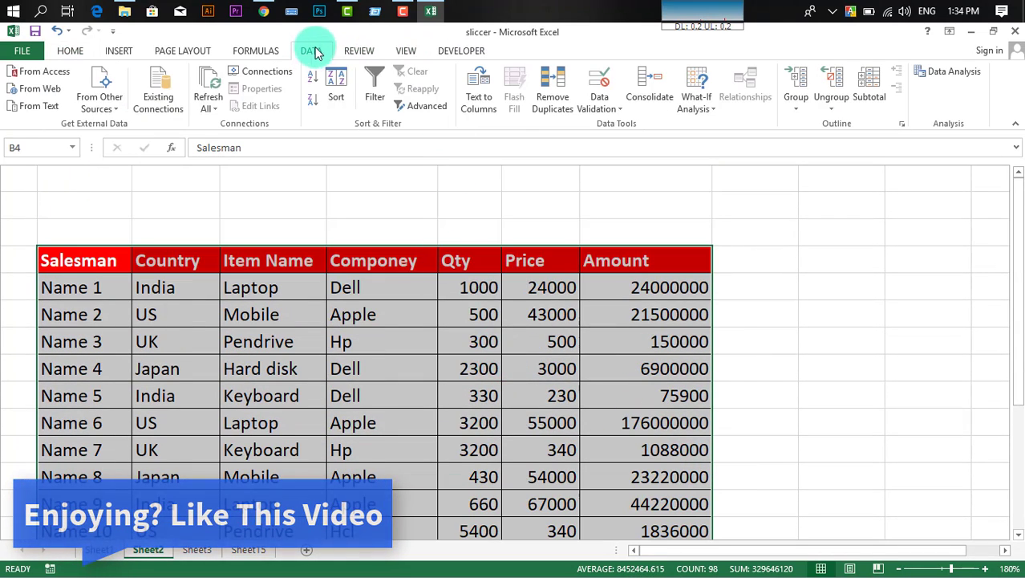
left_click(377, 96)
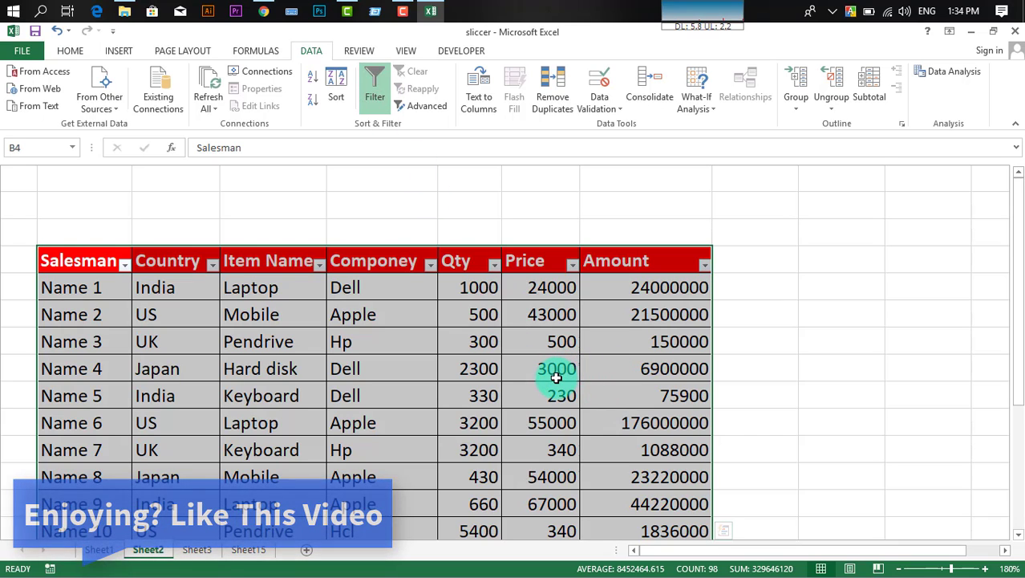
left_click(507, 346)
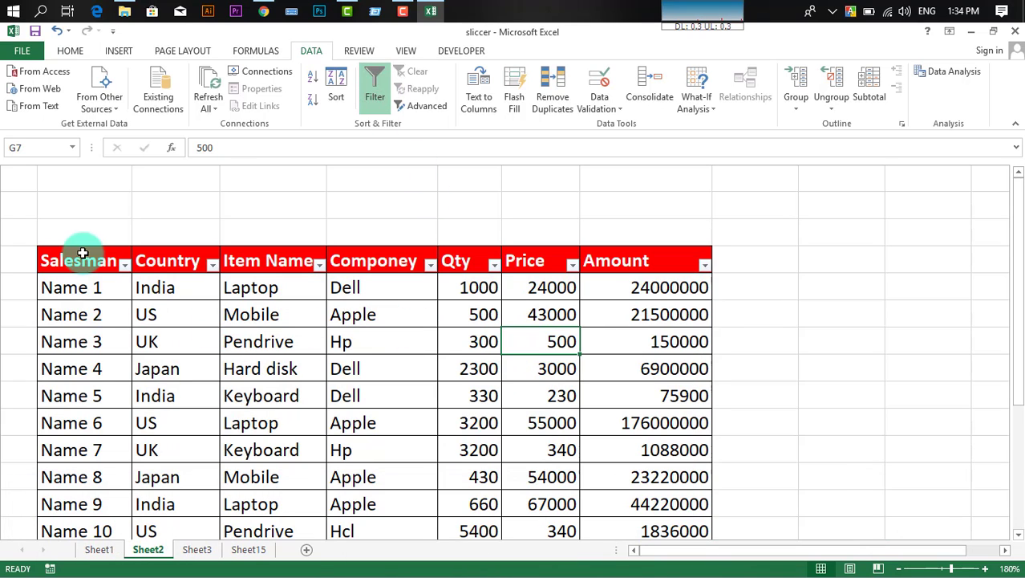
left_click(124, 264)
left_click(123, 265)
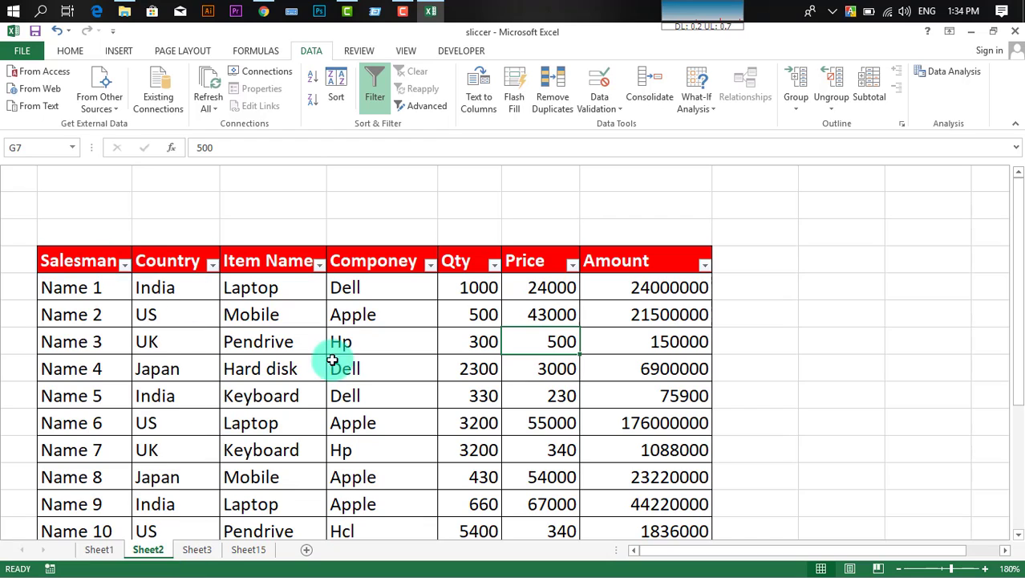
left_click(359, 361)
left_click(178, 336)
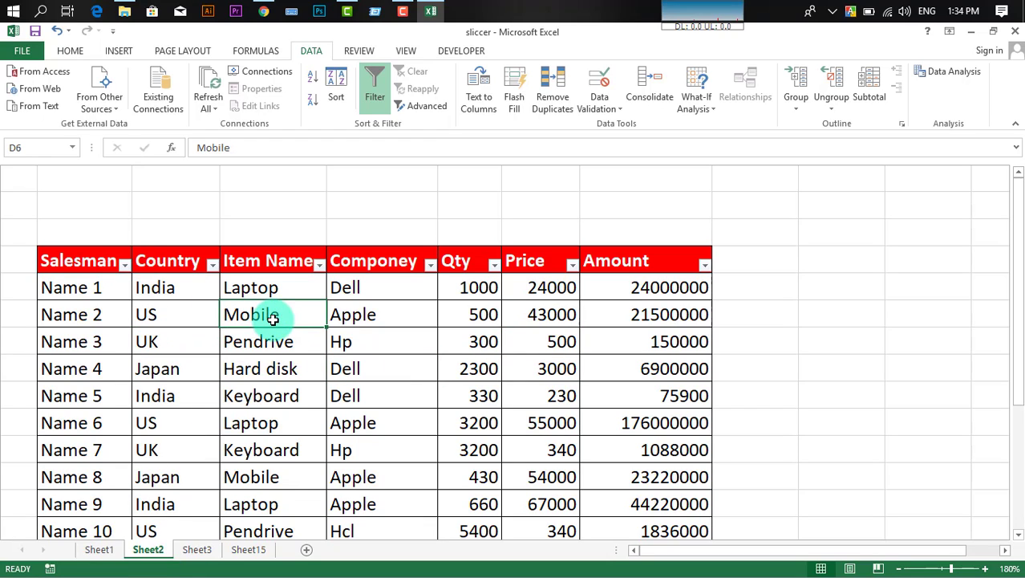
left_click(295, 368)
left_click(241, 319)
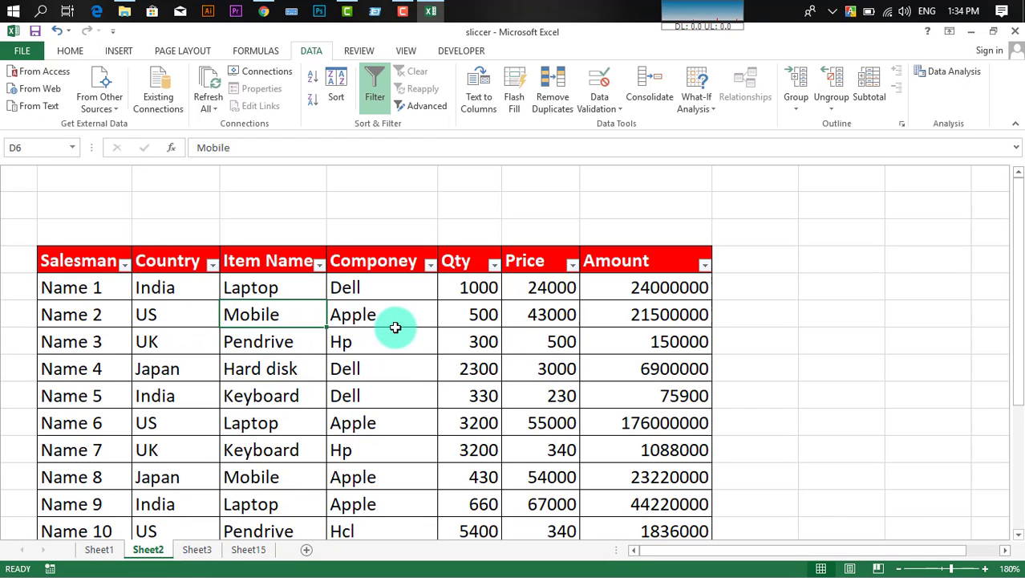
left_click(353, 397)
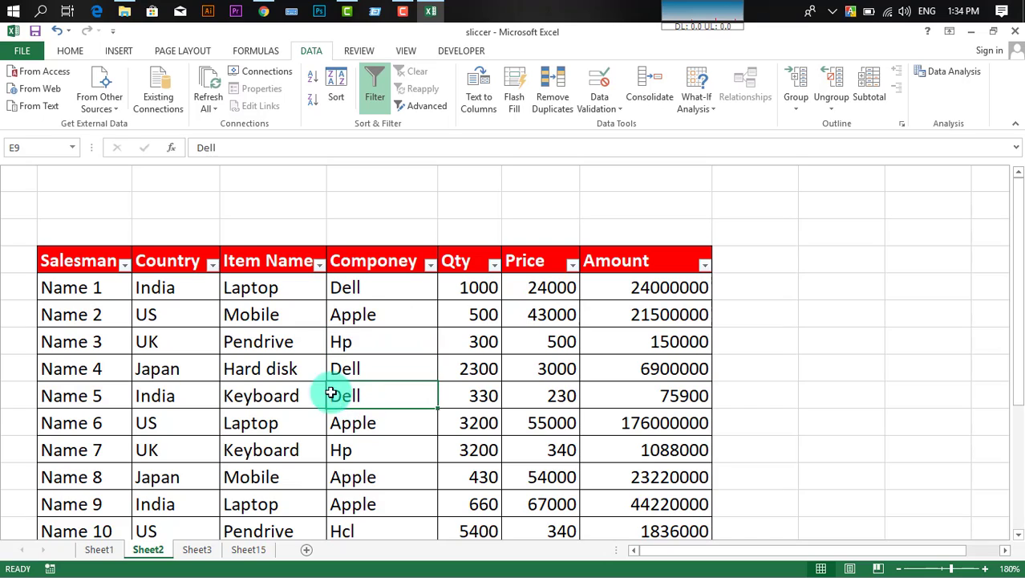
left_click(235, 332)
left_click(155, 344)
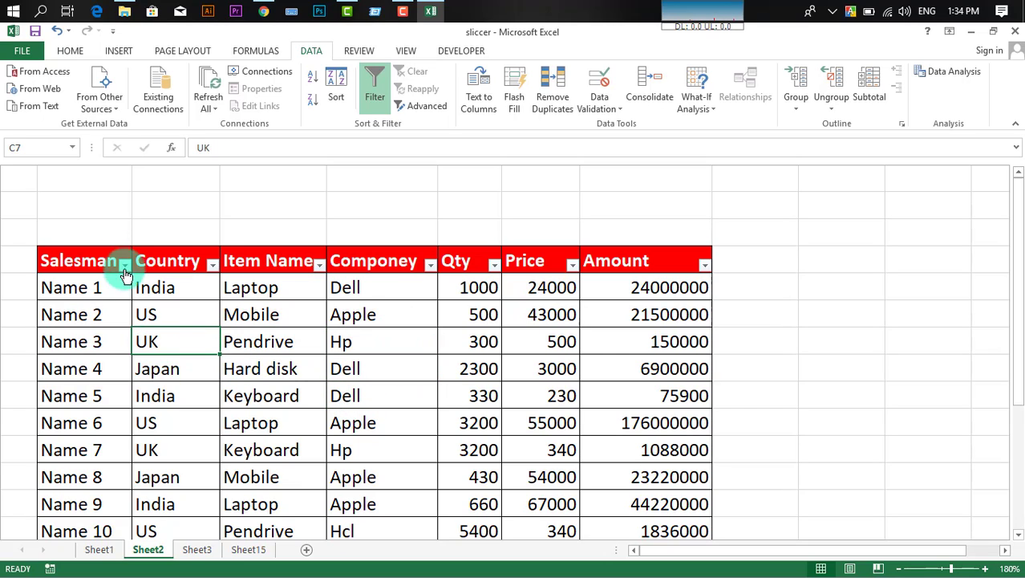
left_click(233, 362)
scroll(405, 377, "down", 2)
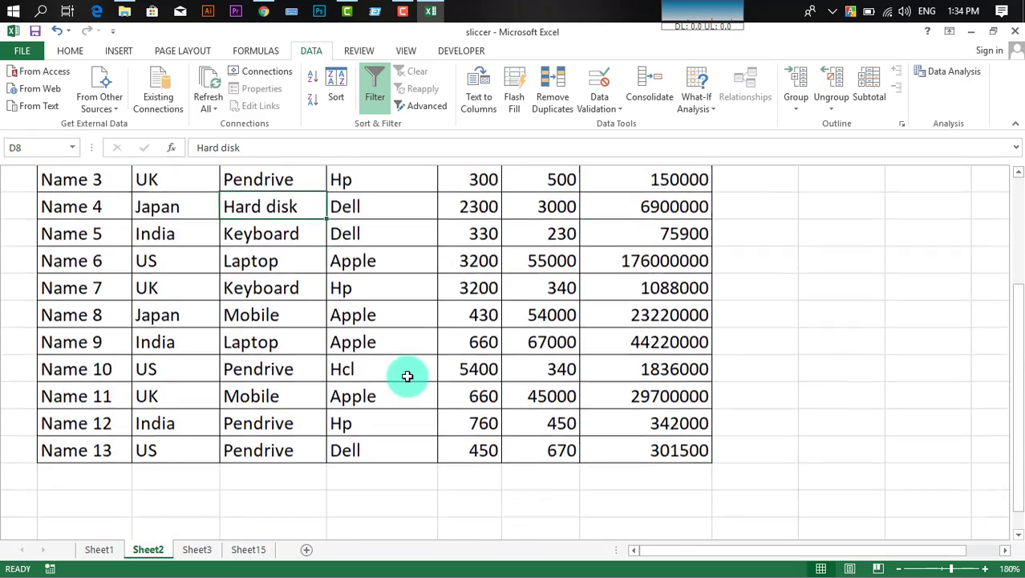
scroll(389, 373, "up", 2)
scroll(377, 369, "down", 1)
left_click(252, 341)
scroll(209, 305, "up", 1)
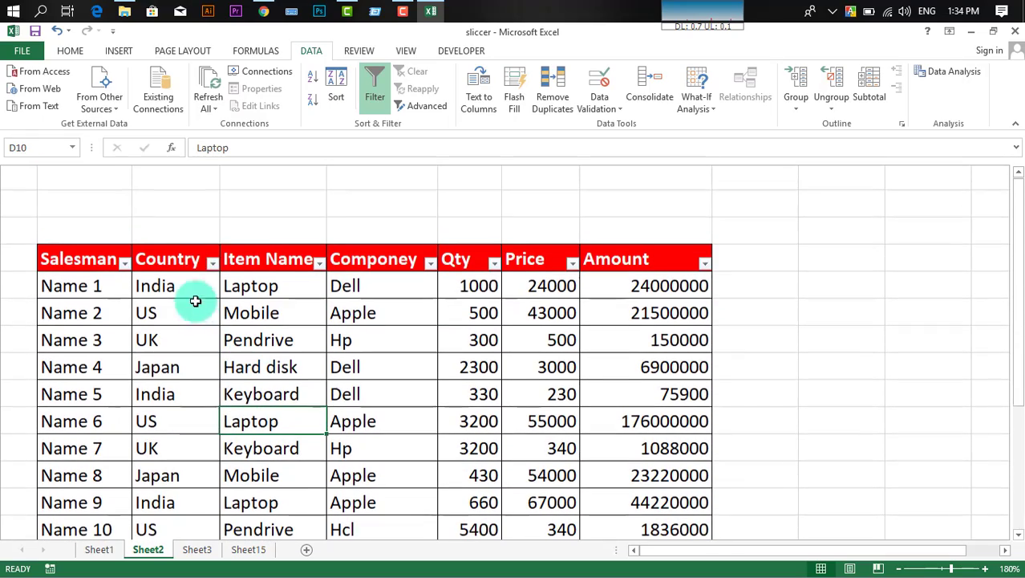
- Filter the Country column of the sales table to show only the Japan records
left_click(212, 266)
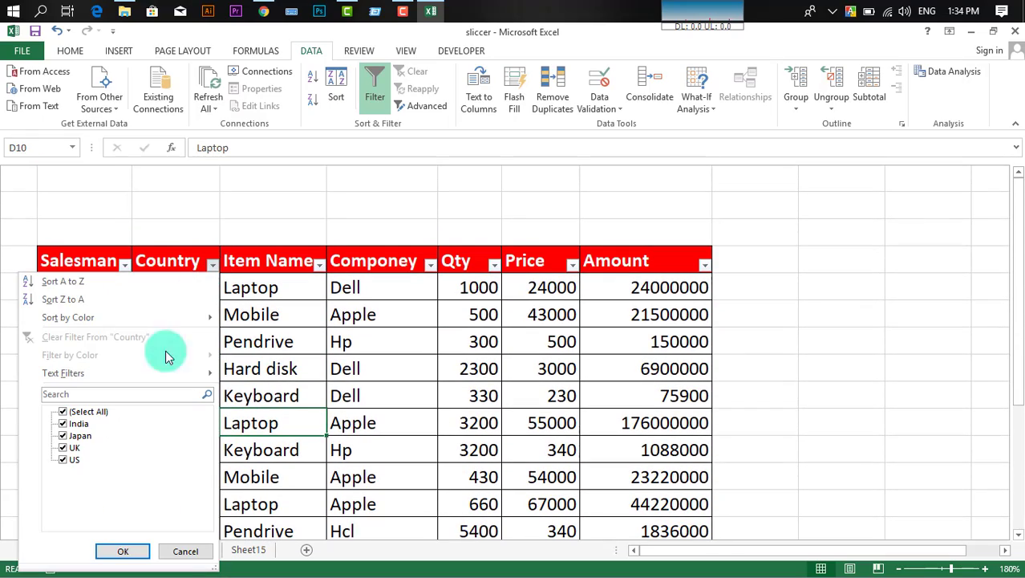
left_click(63, 412)
left_click(67, 455)
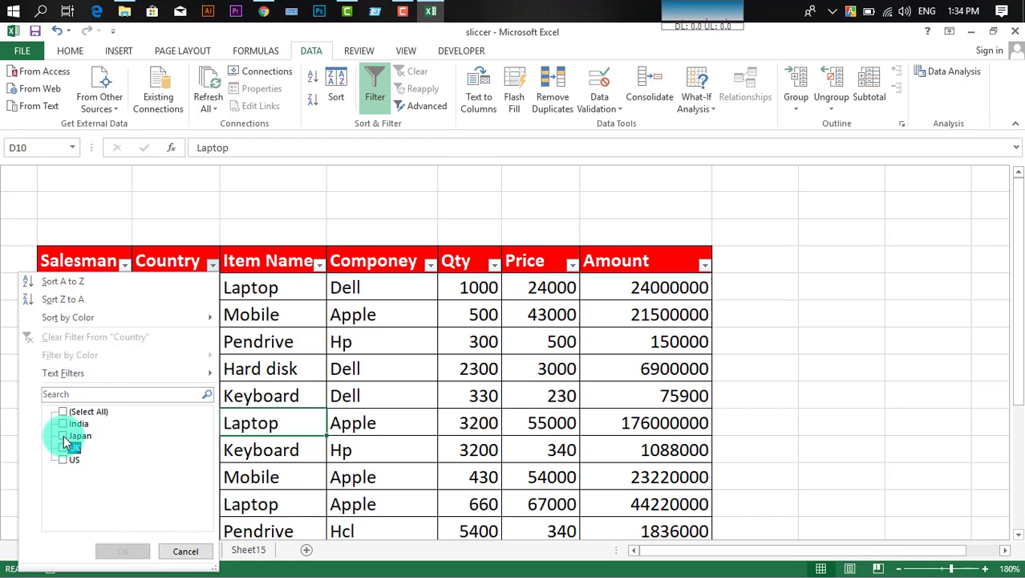
left_click(143, 550)
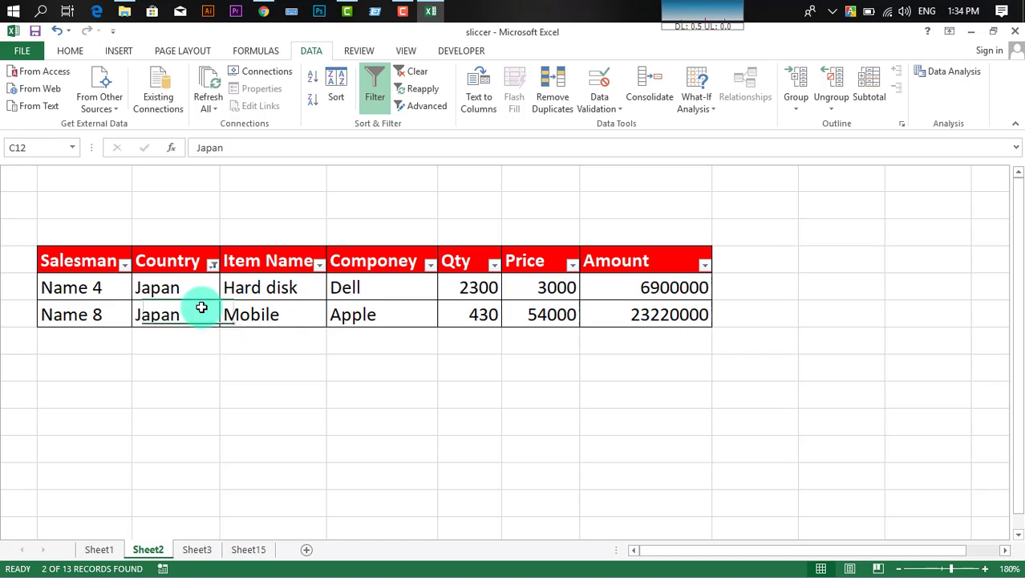
- Select all countries again in the Country filter and check the full list down to the last salesman record
left_click(215, 263)
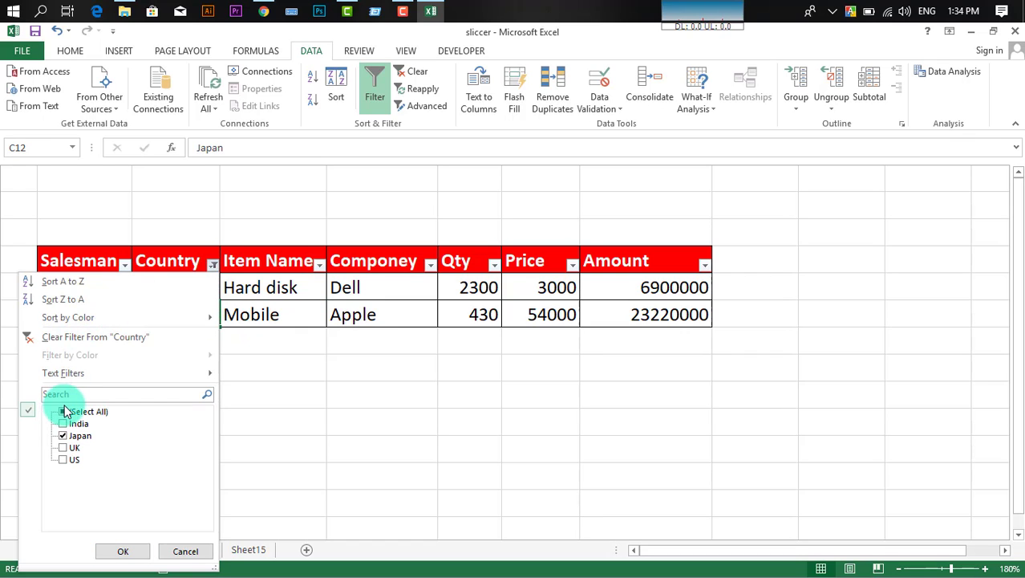
left_click(64, 413)
left_click(128, 551)
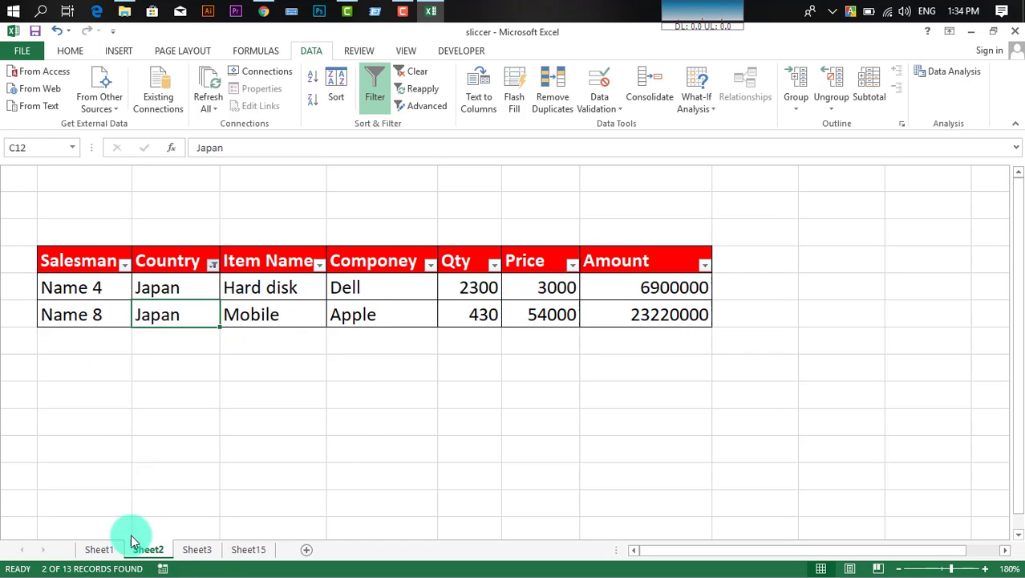
left_click(366, 316)
scroll(373, 415, "down", 3)
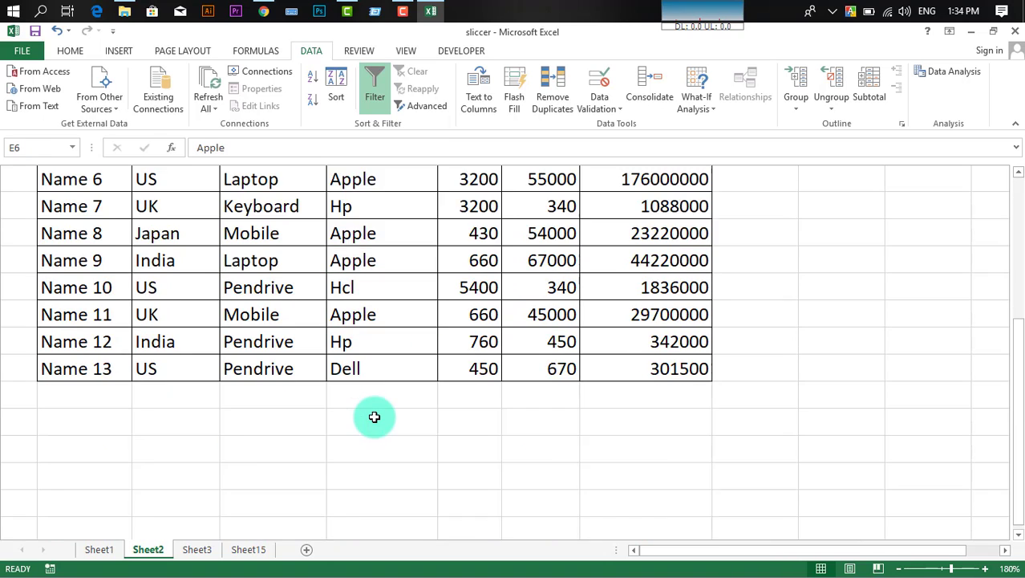
scroll(304, 391, "up", 3)
scroll(304, 392, "down", 1)
scroll(371, 337, "up", 1)
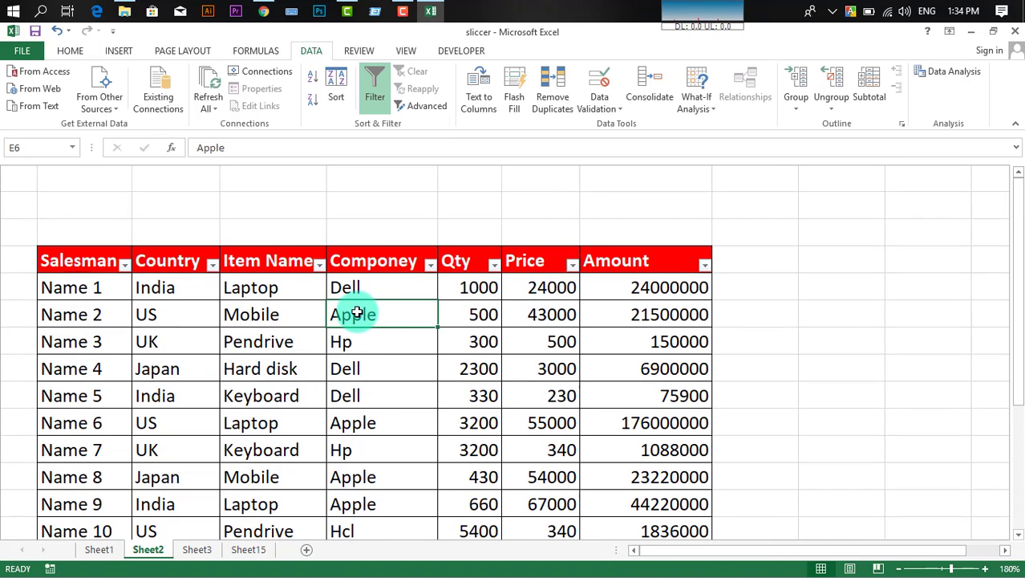
left_click(287, 363)
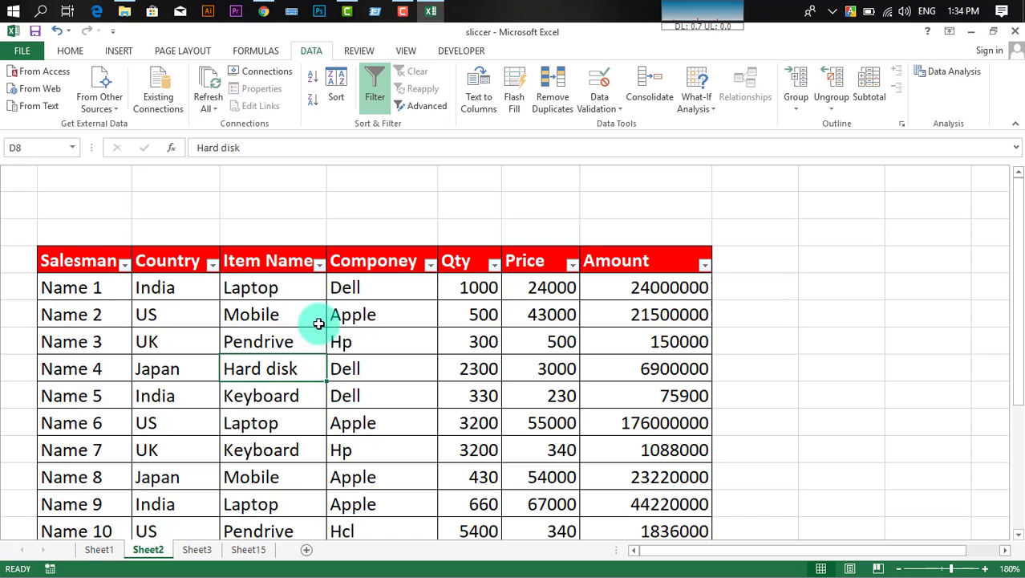
left_click(337, 340)
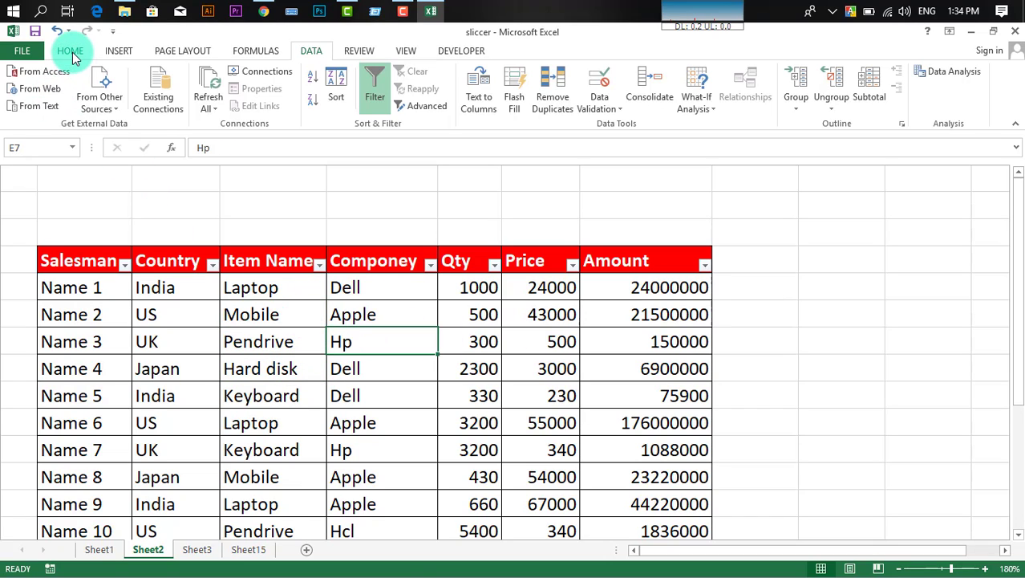
left_click(428, 374)
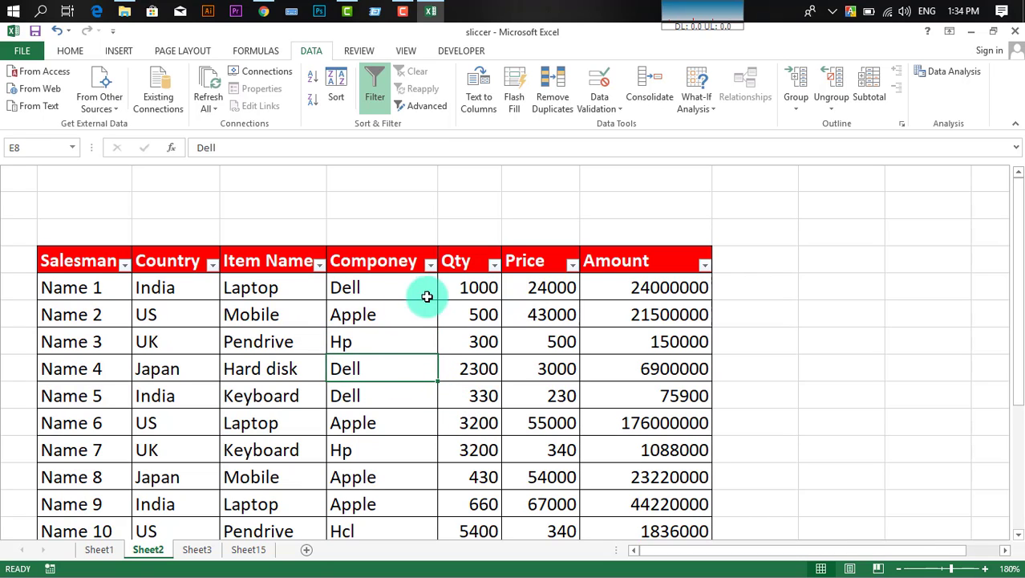
left_click_drag(377, 359, 262, 324)
left_click(302, 365)
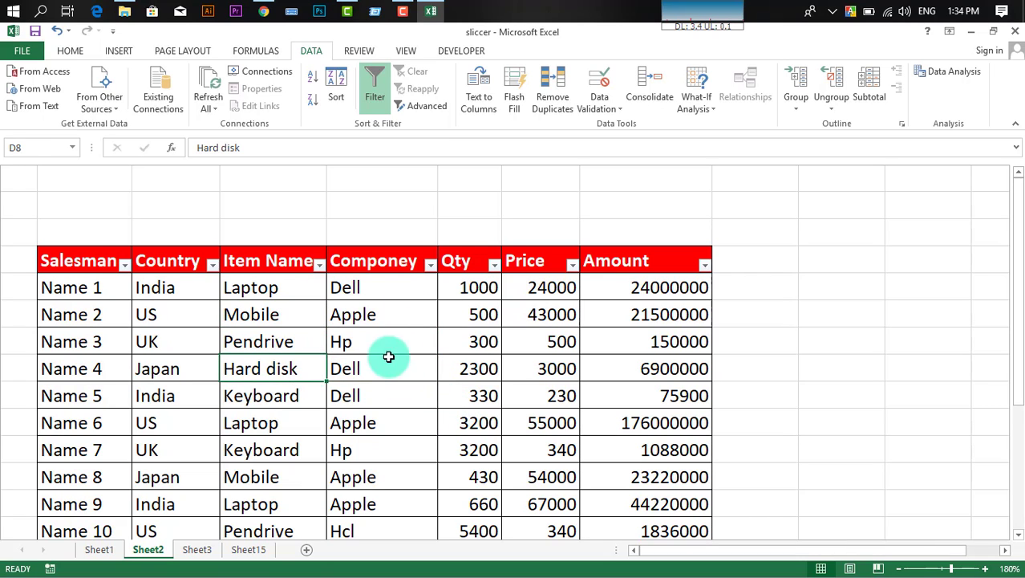
scroll(394, 355, "down", 2)
scroll(414, 337, "up", 1)
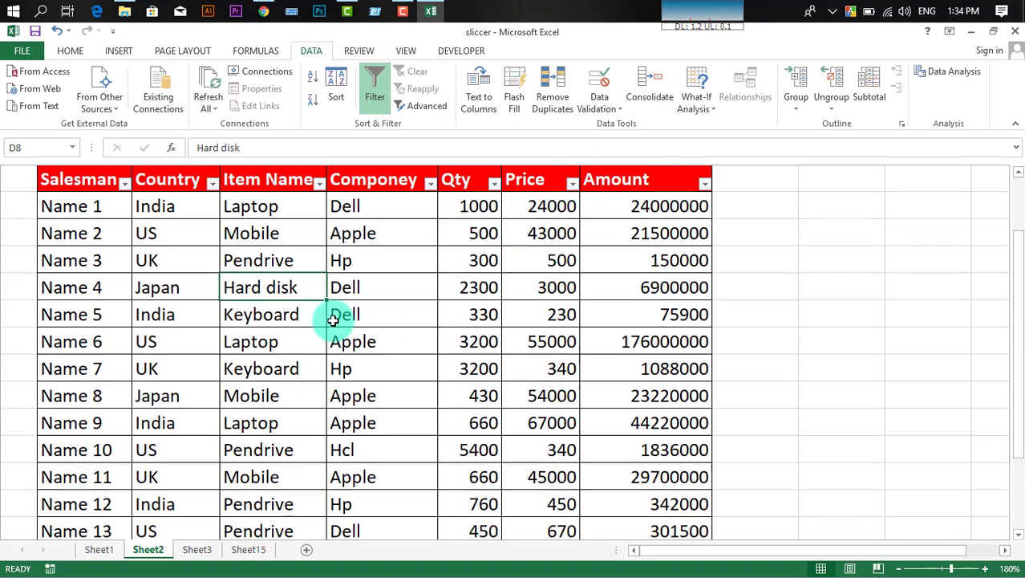
- Look up what the Custom Views command does in its description
left_click(381, 315)
left_click(409, 51)
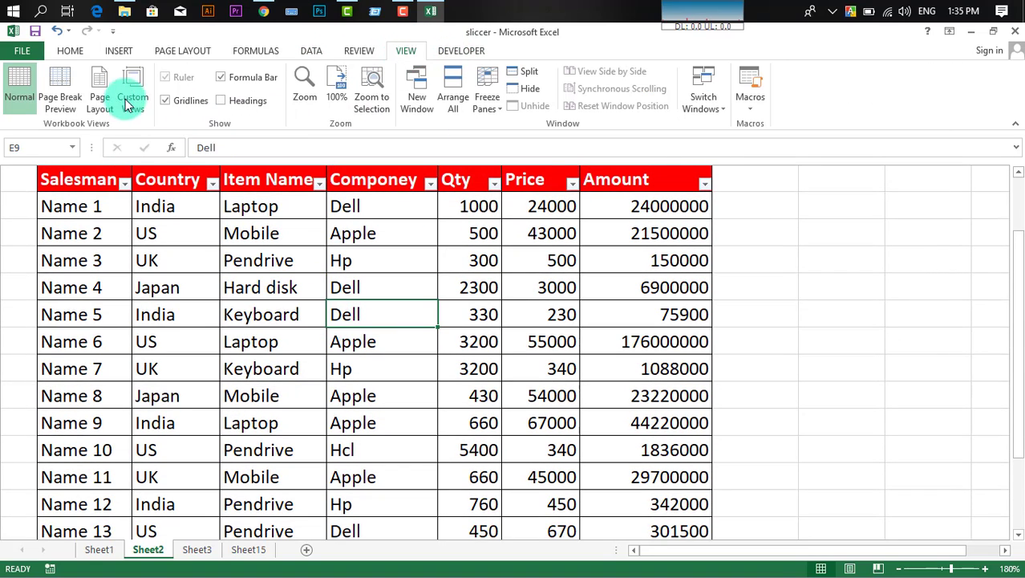
scroll(137, 192, "up", 1)
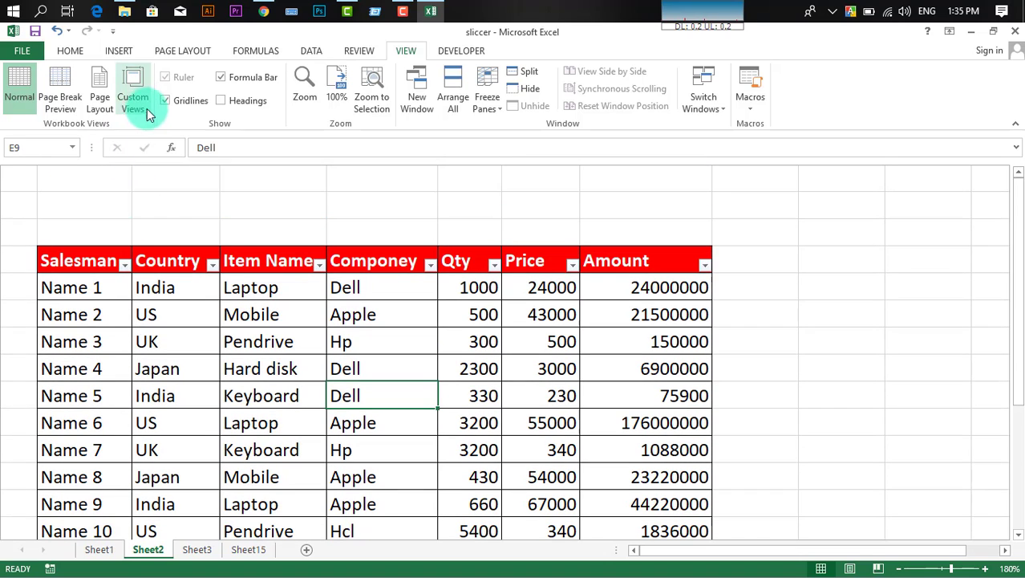
left_click(282, 407)
left_click(263, 340)
left_click(378, 375)
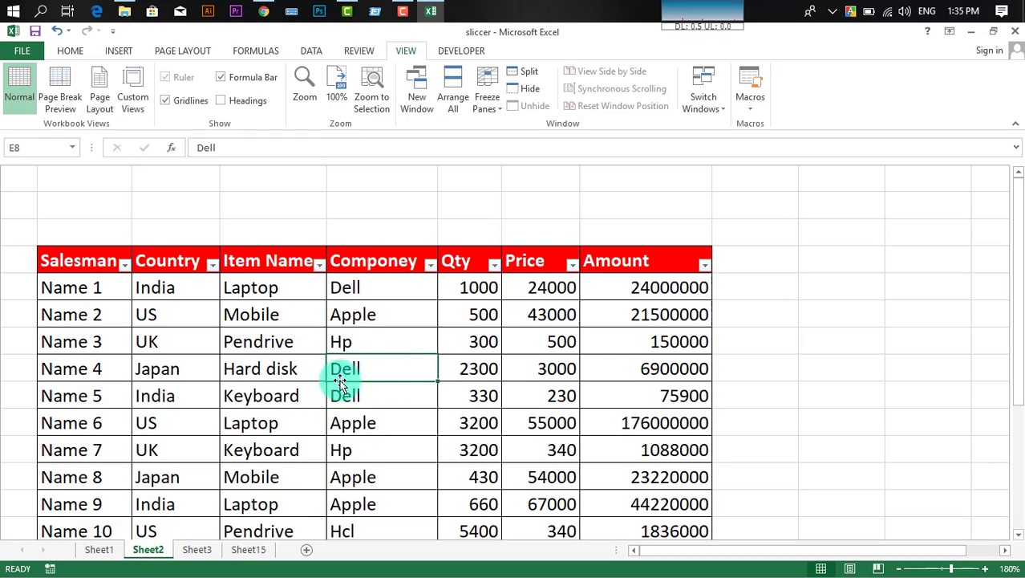
left_click(264, 365)
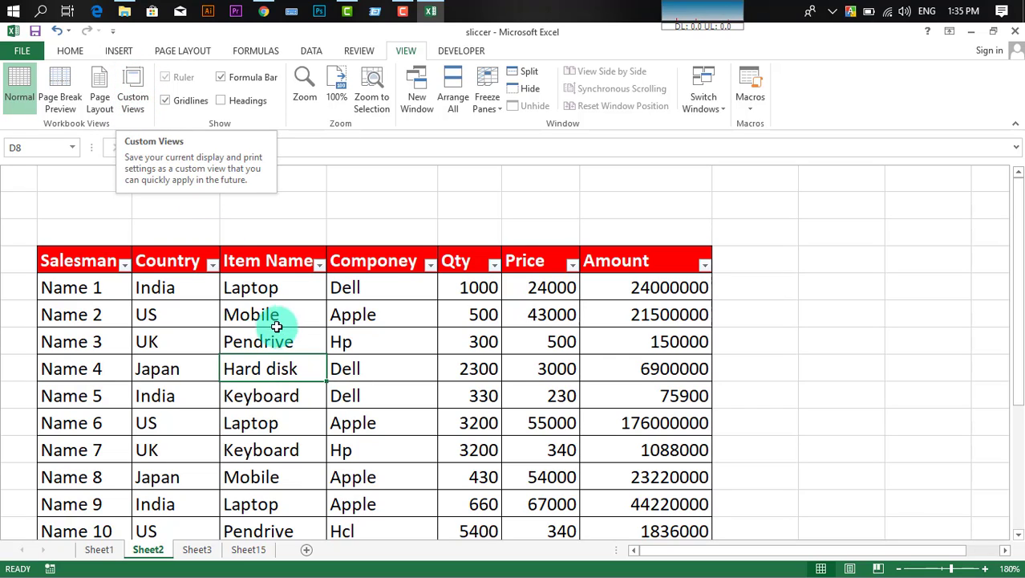
left_click_drag(319, 329, 485, 396)
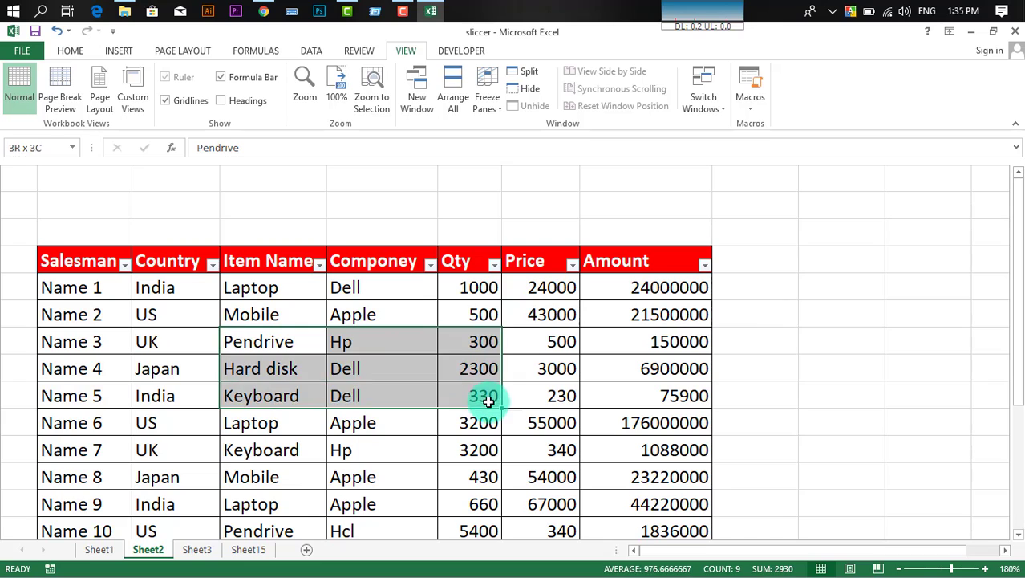
left_click(332, 373)
left_click_drag(261, 345, 353, 370)
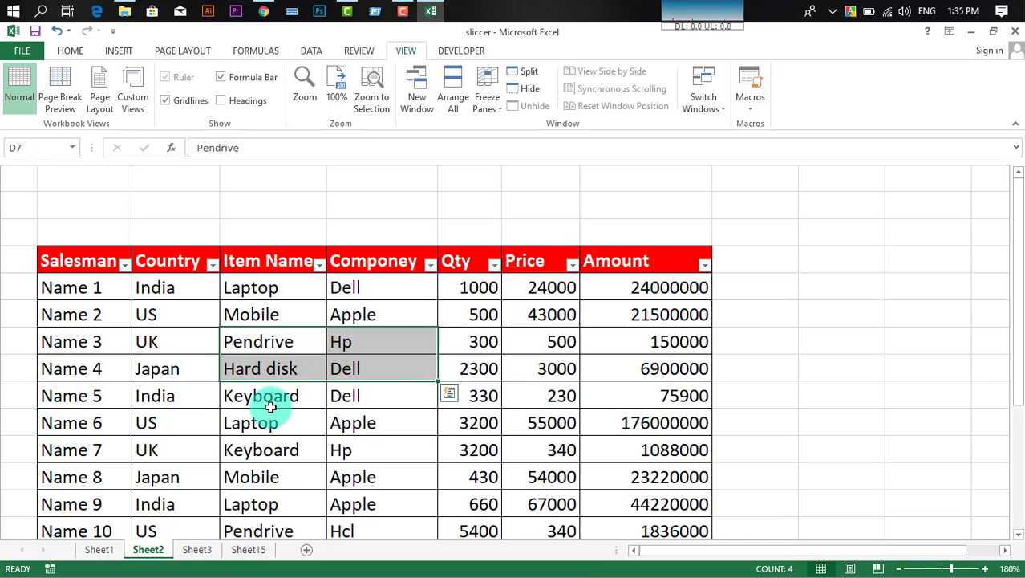
left_click(271, 403)
left_click(416, 321)
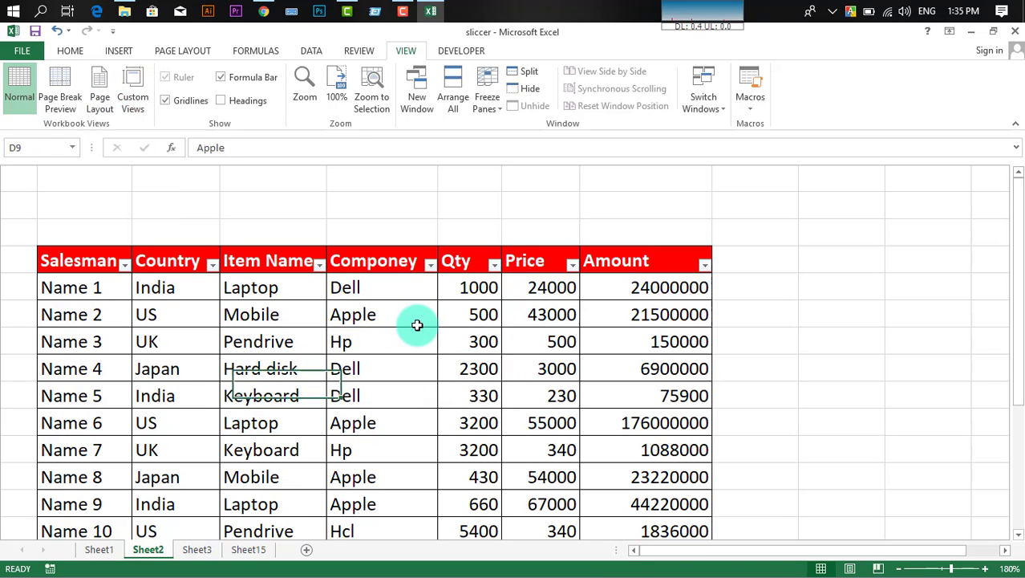
scroll(299, 408, "down", 1)
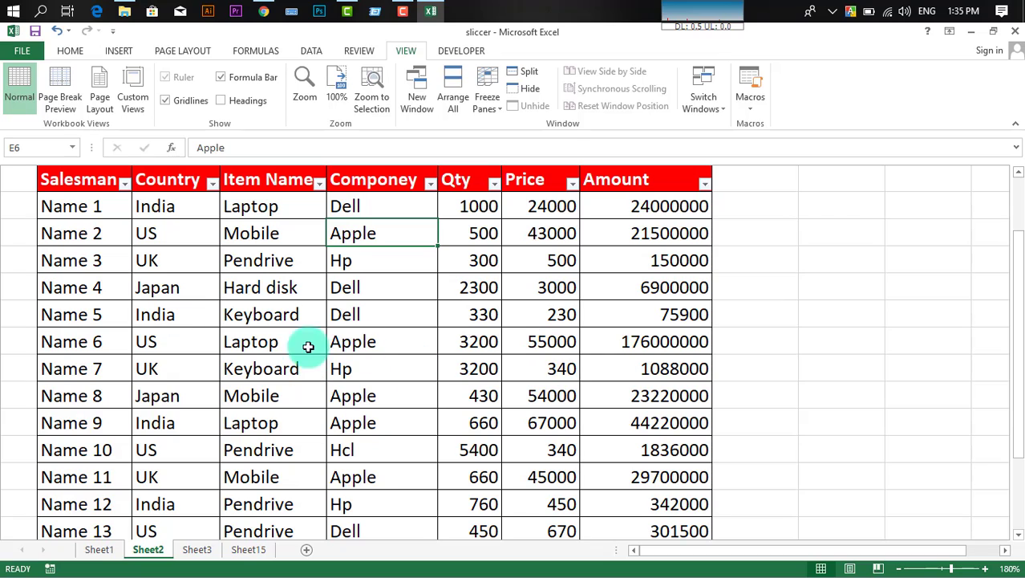
- Select Country through Price for Name 5 to Name 11 and save the display as a custom view named Data
left_click_drag(197, 318, 553, 476)
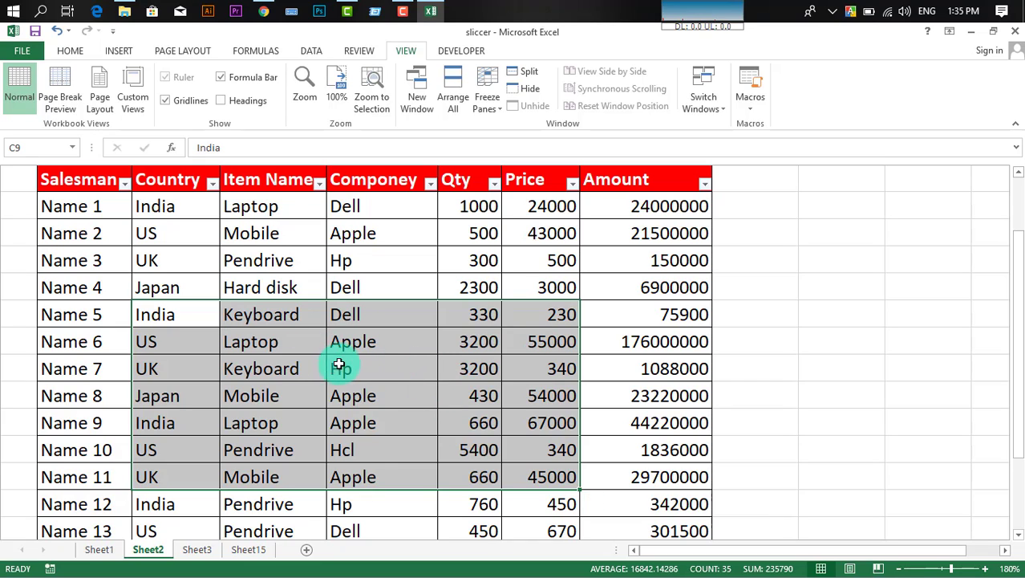
left_click(132, 90)
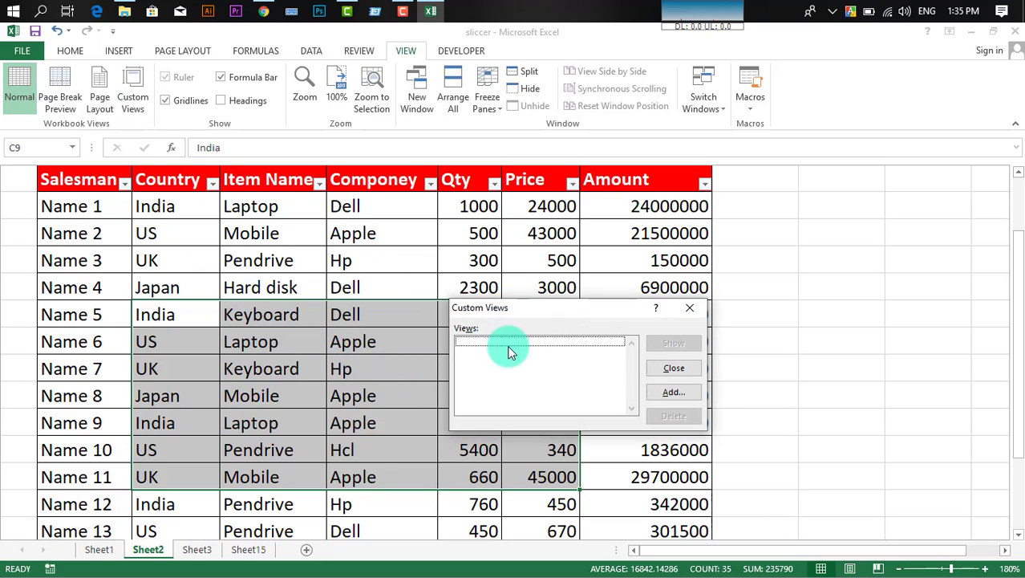
left_click(682, 391)
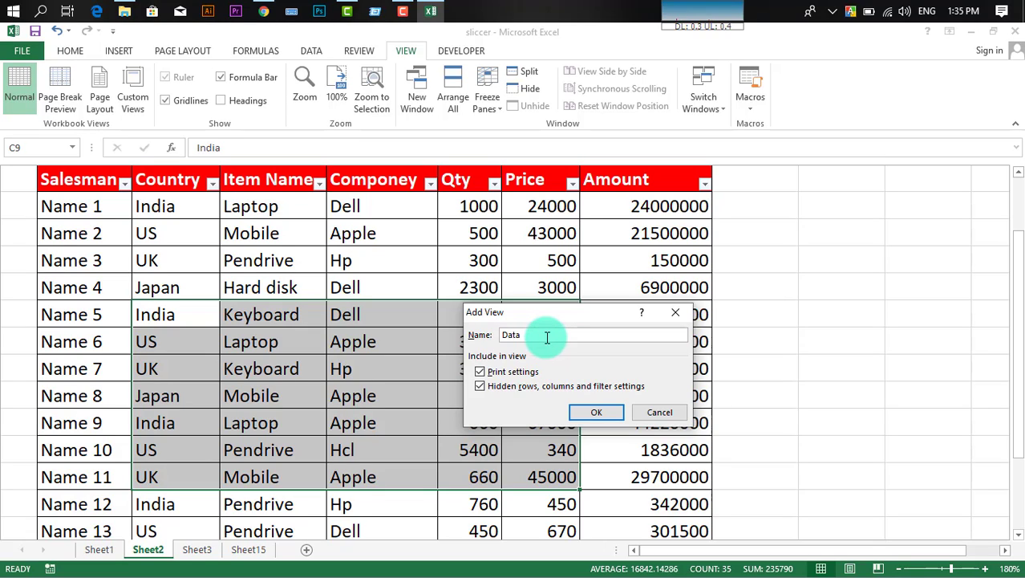
left_click(597, 411)
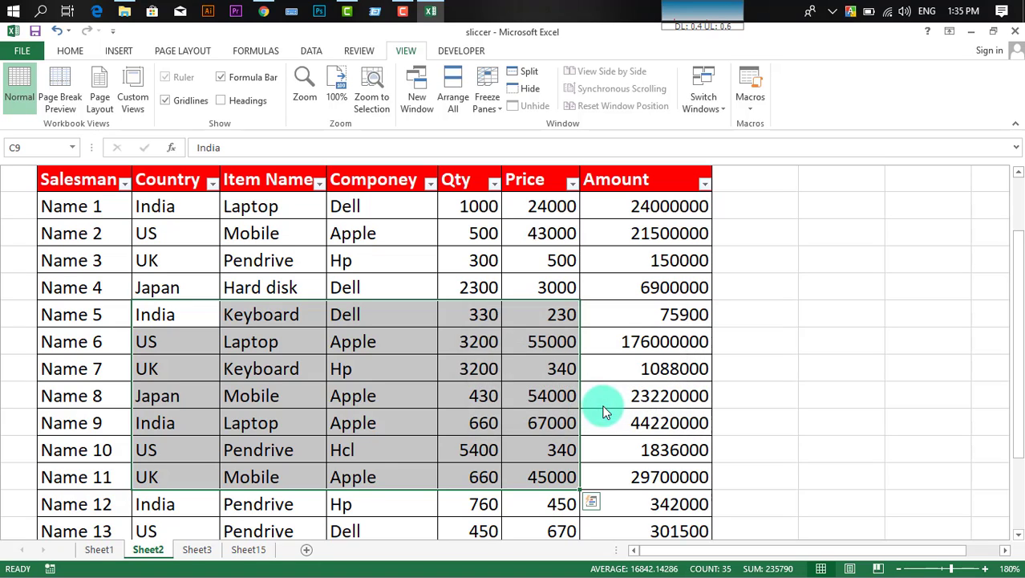
- Select a different cell in the sales table and show the saved Data custom view
left_click(466, 345)
left_click(391, 289)
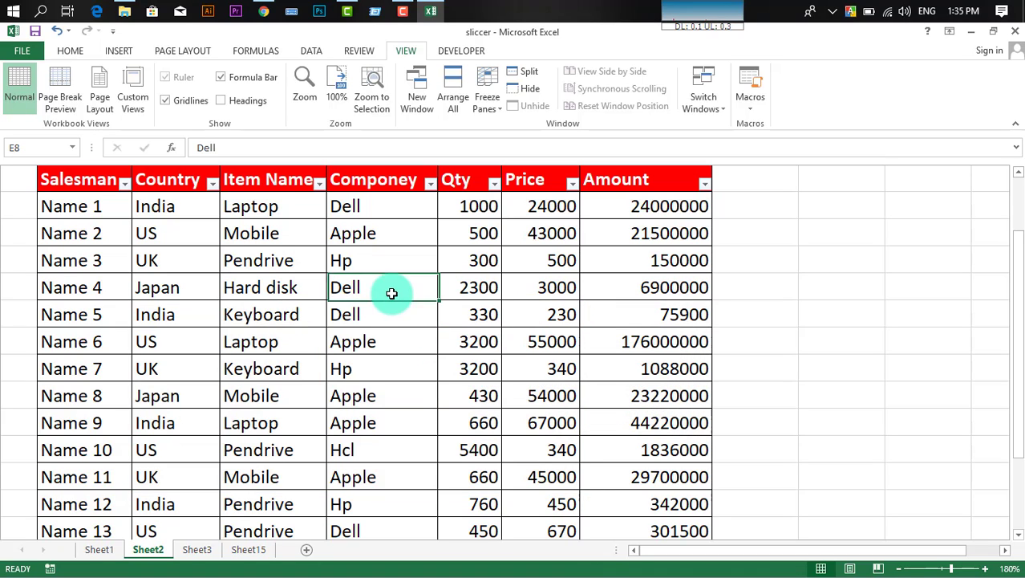
left_click(137, 96)
left_click(683, 393)
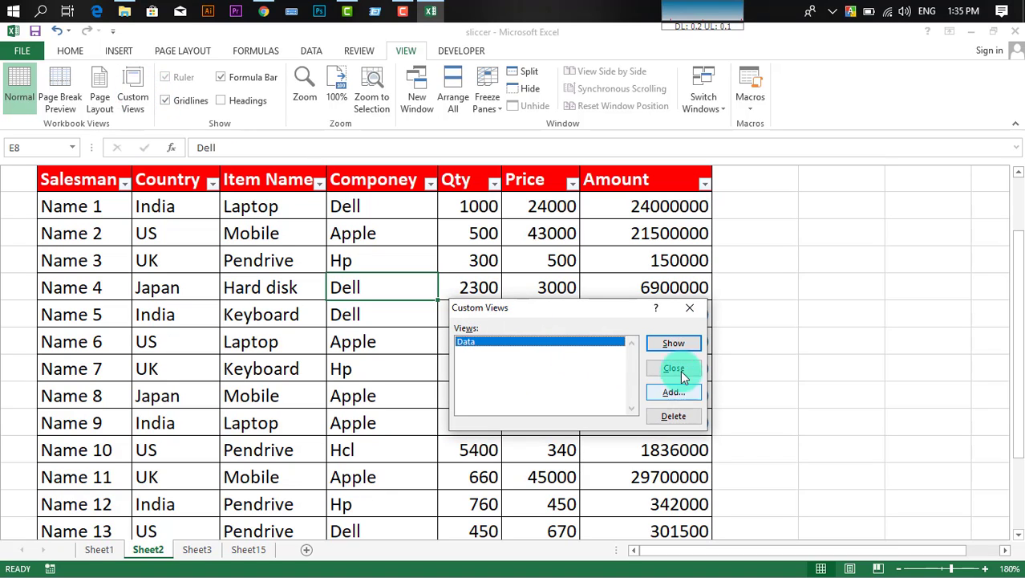
left_click(672, 344)
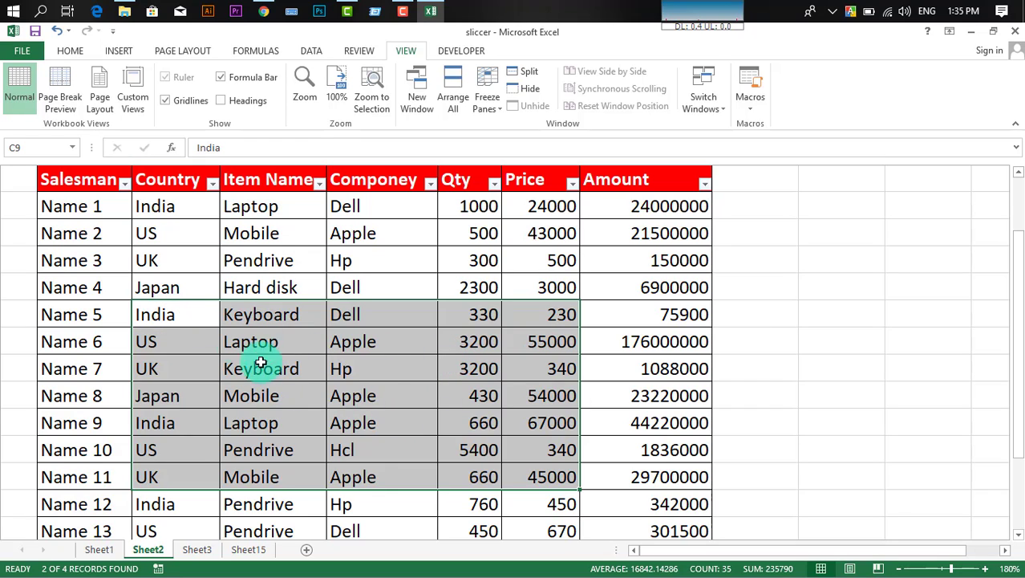
- Delete the Data custom view and close the list of custom views
left_click(369, 338)
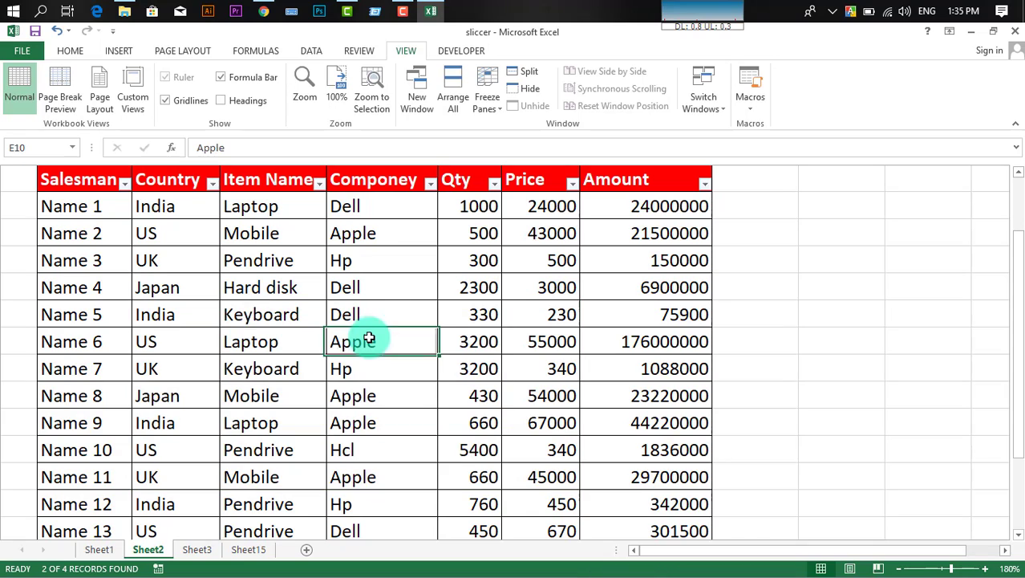
left_click(132, 94)
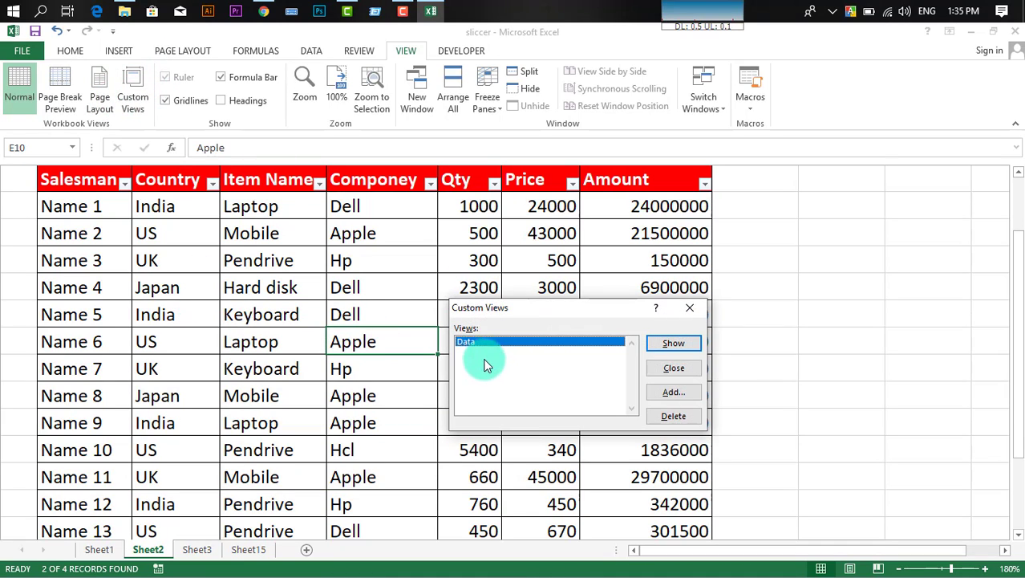
left_click(673, 415)
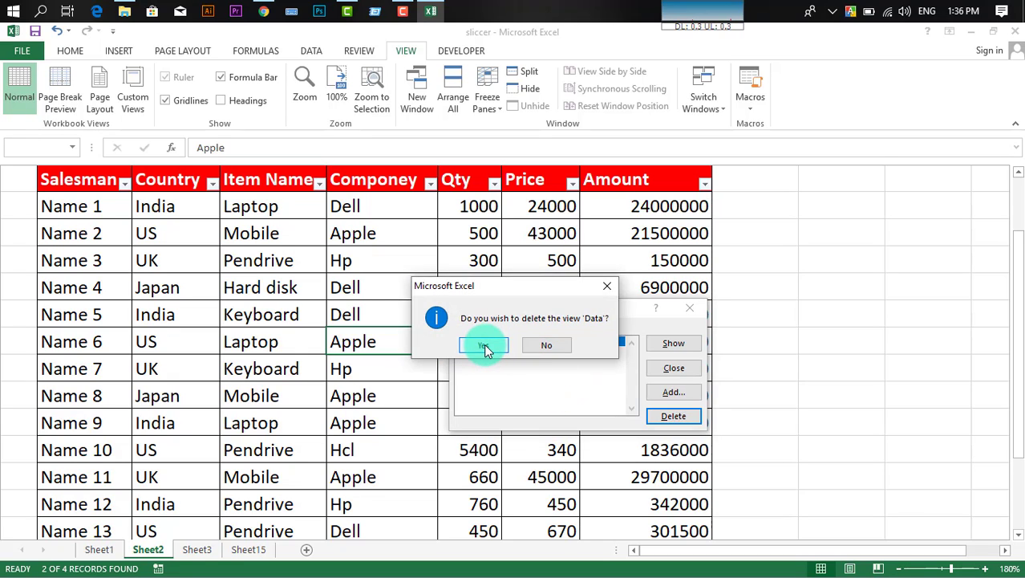
left_click(483, 346)
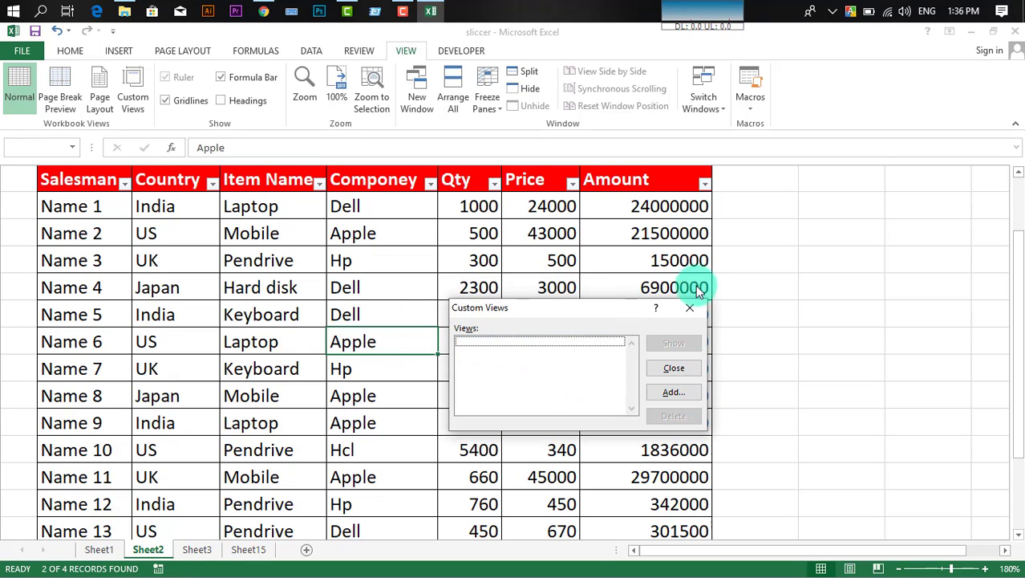
left_click(688, 311)
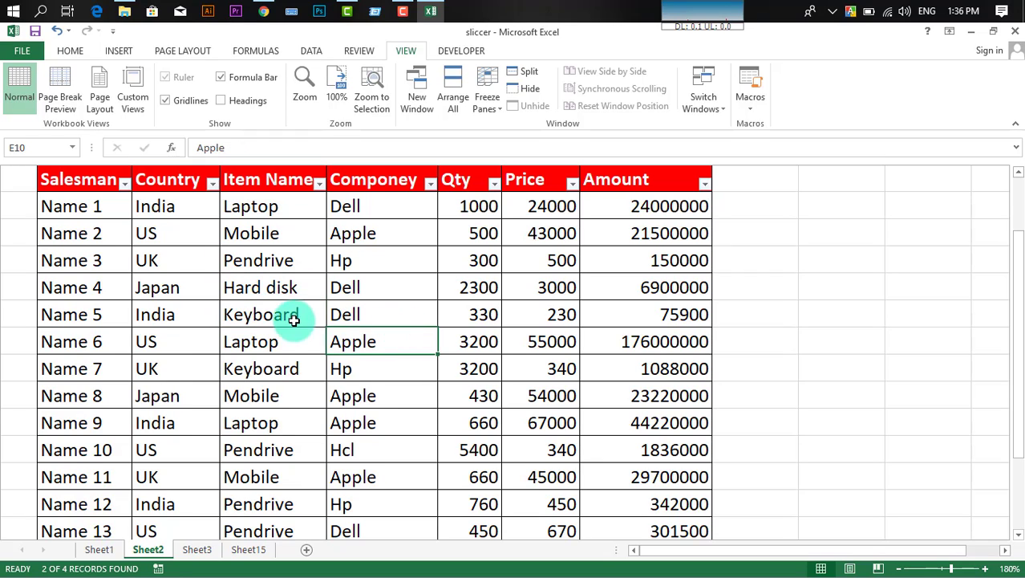
- Examine the unfiltered sales table on Sheet2 from its header row down through the records
scroll(295, 320, "up", 1)
scroll(289, 314, "down", 1)
scroll(304, 330, "up", 1)
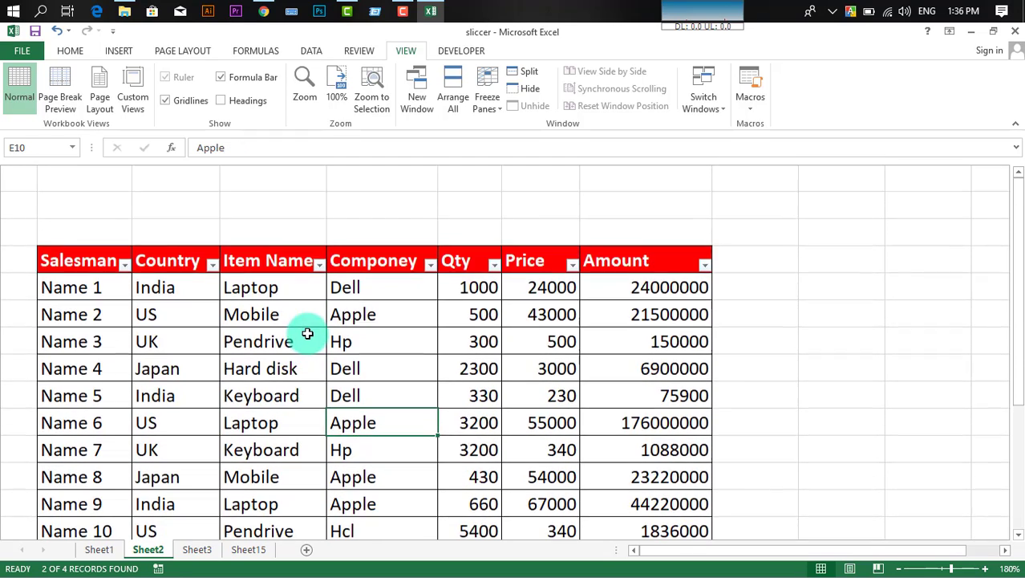
scroll(307, 334, "down", 1)
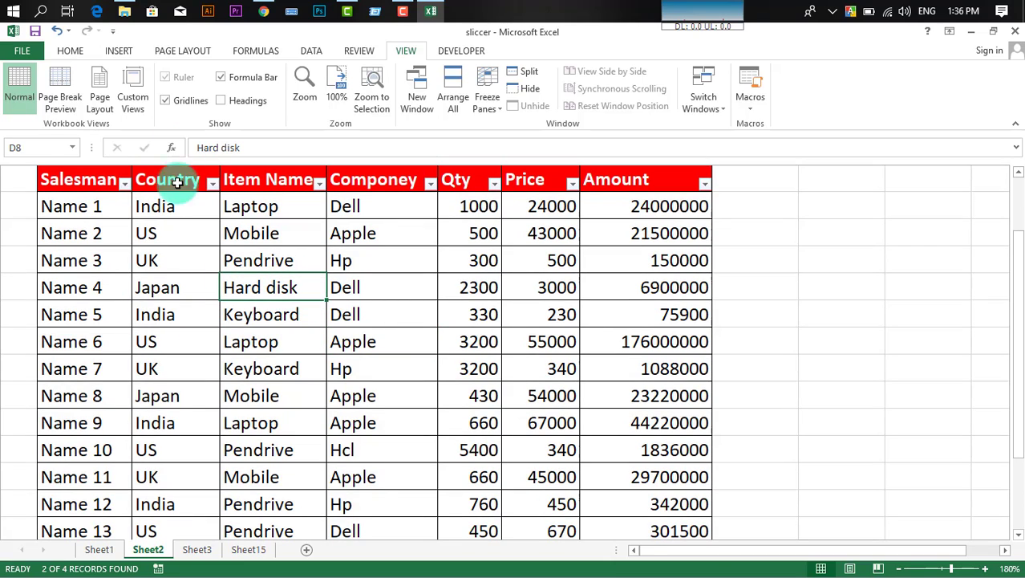
left_click(394, 316)
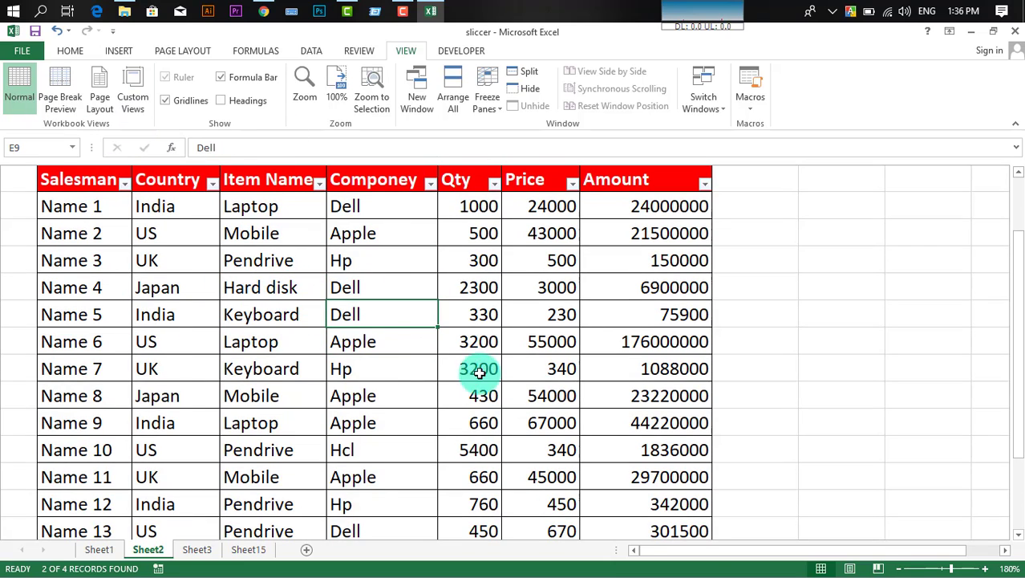
scroll(451, 366, "down", 1)
scroll(343, 366, "up", 1)
scroll(273, 352, "down", 1)
scroll(273, 352, "up", 2)
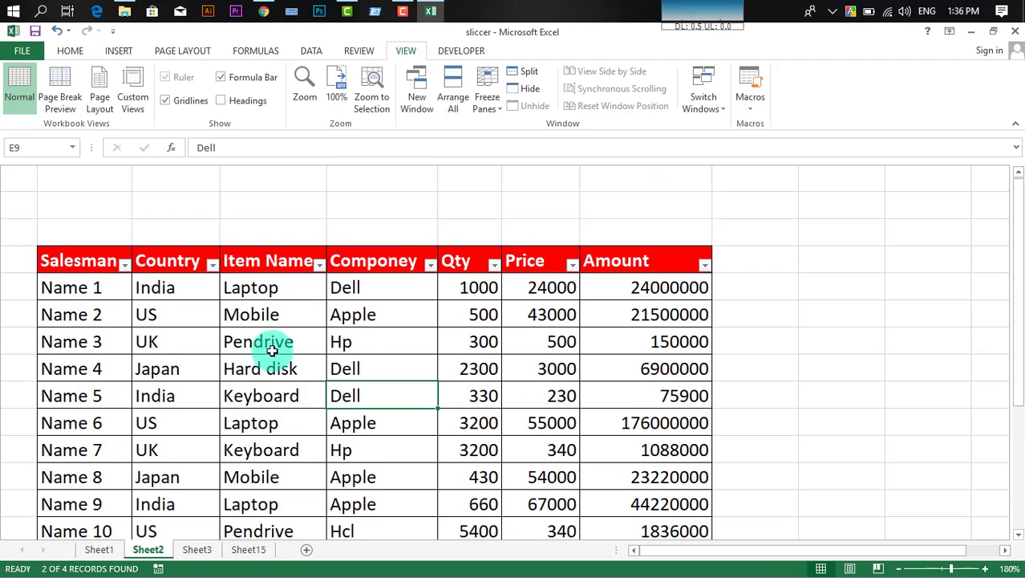
left_click(257, 338)
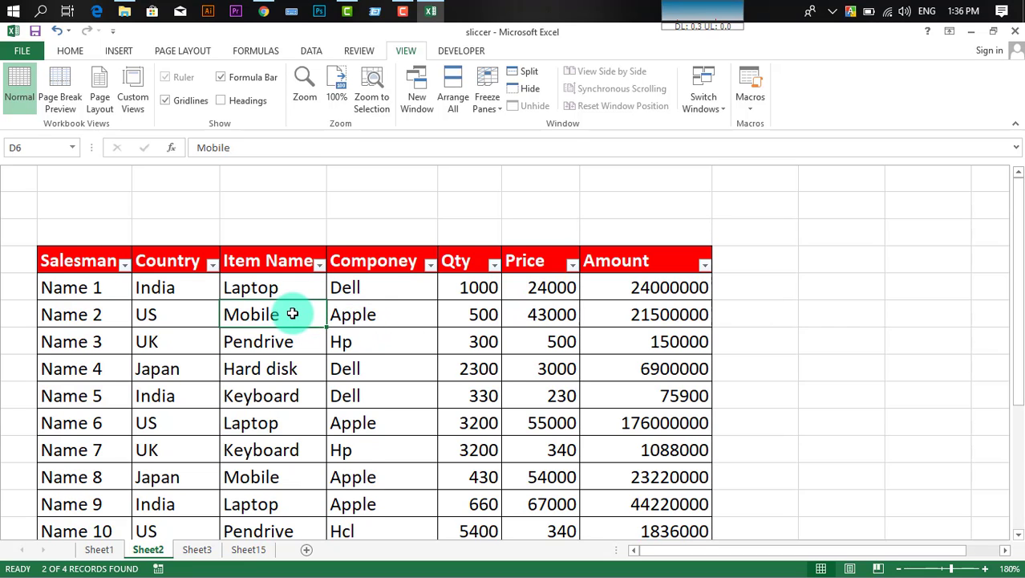
scroll(405, 344, "down", 3)
scroll(312, 323, "up", 1)
scroll(311, 323, "up", 2)
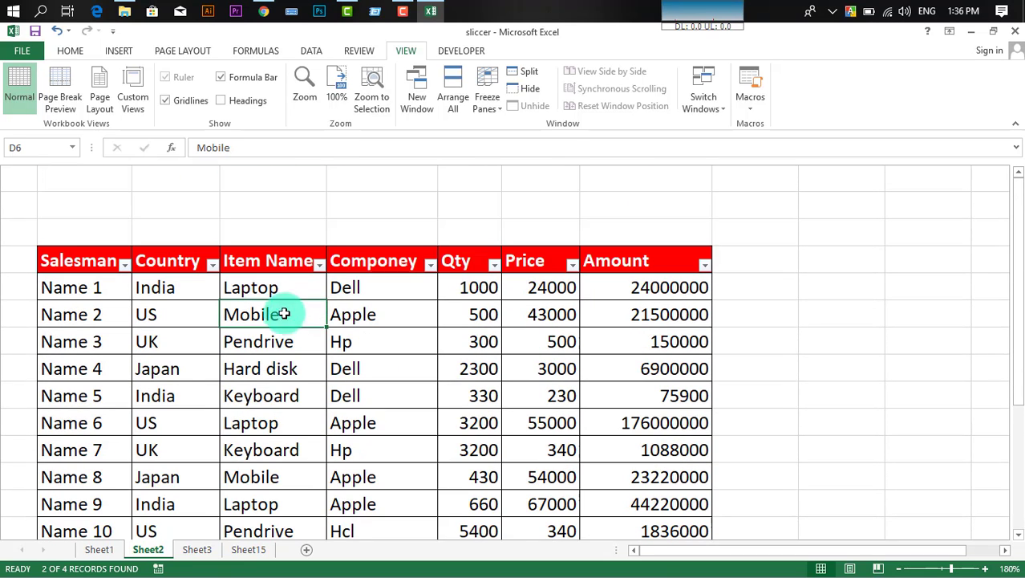
left_click(263, 394)
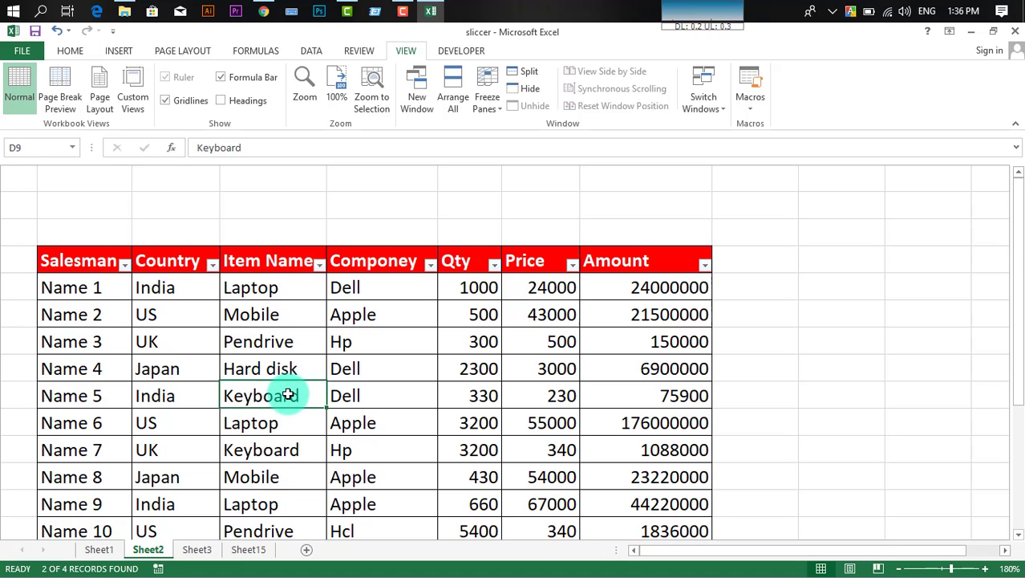
left_click(266, 425)
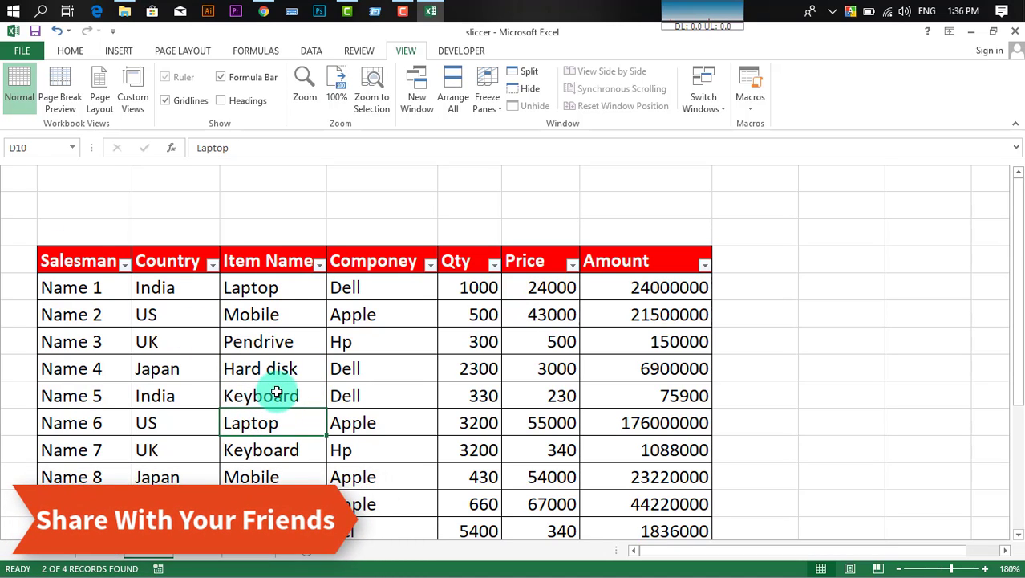
- Save the unfiltered sales table as a custom view named Original, including print settings and hidden rows, columns and filter settings
left_click(276, 392)
left_click(135, 89)
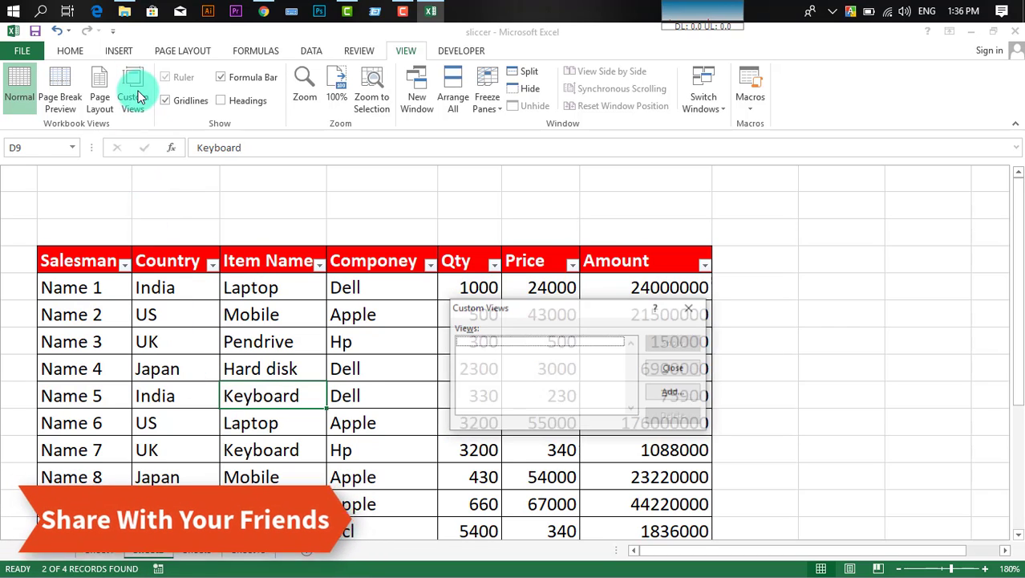
left_click(677, 389)
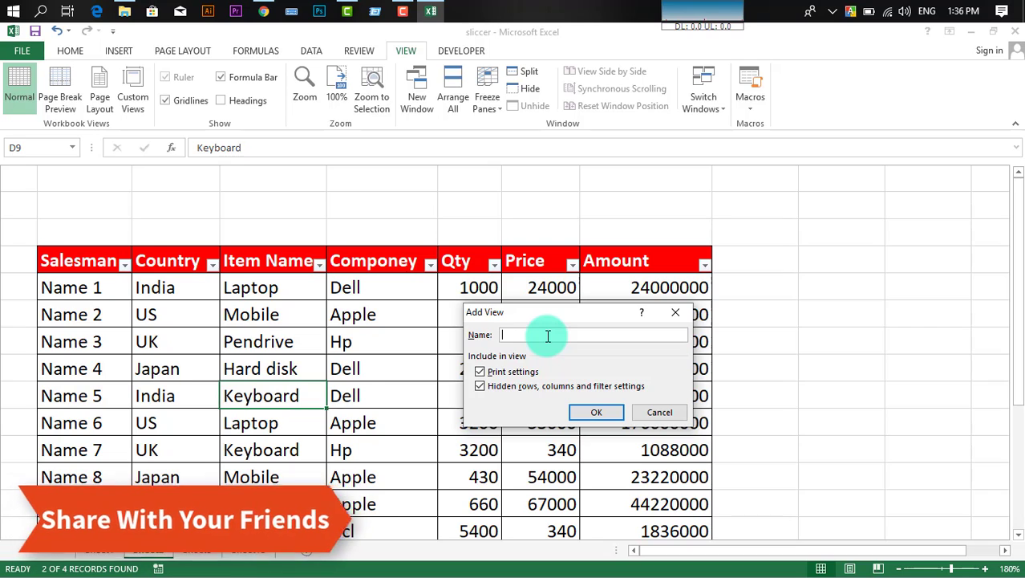
type("Original")
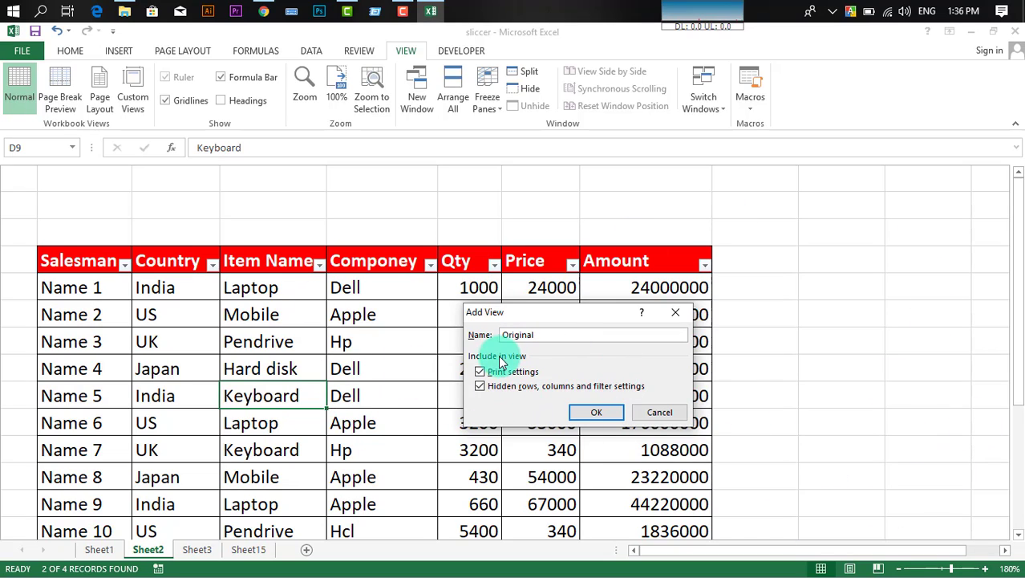
left_click(603, 414)
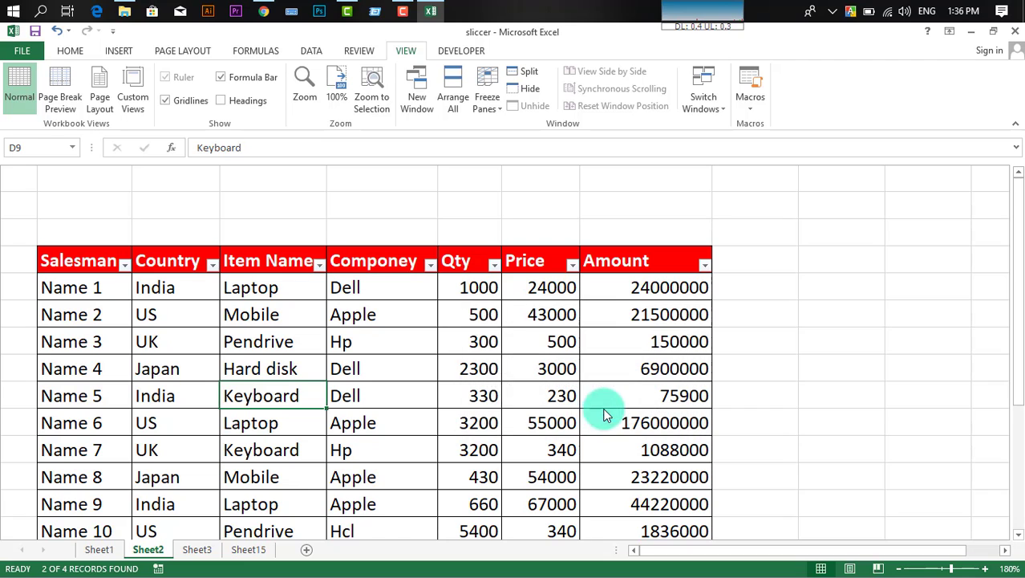
left_click(349, 358)
scroll(409, 347, "down", 1)
scroll(409, 347, "up", 1)
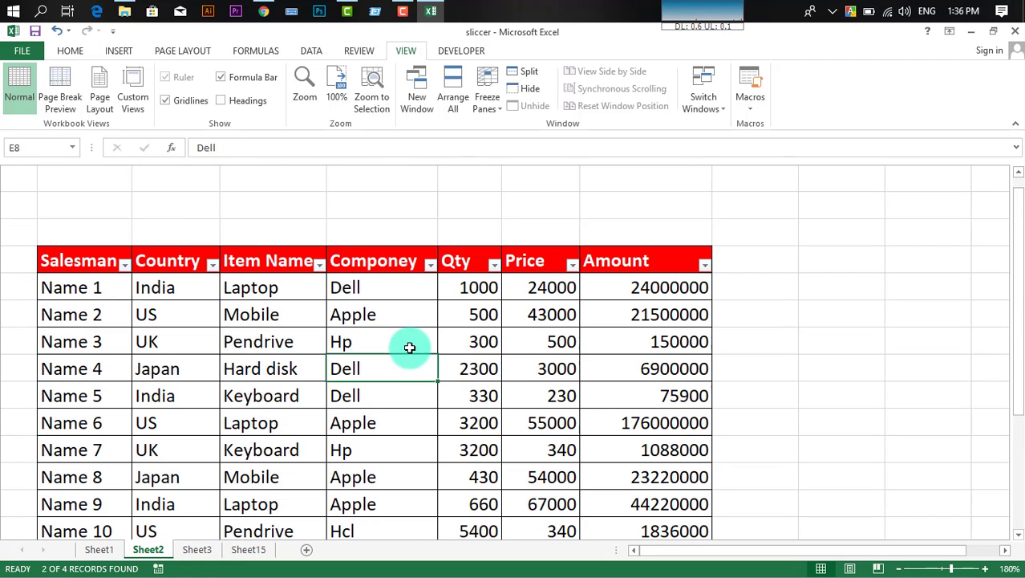
left_click(270, 346)
left_click(303, 394)
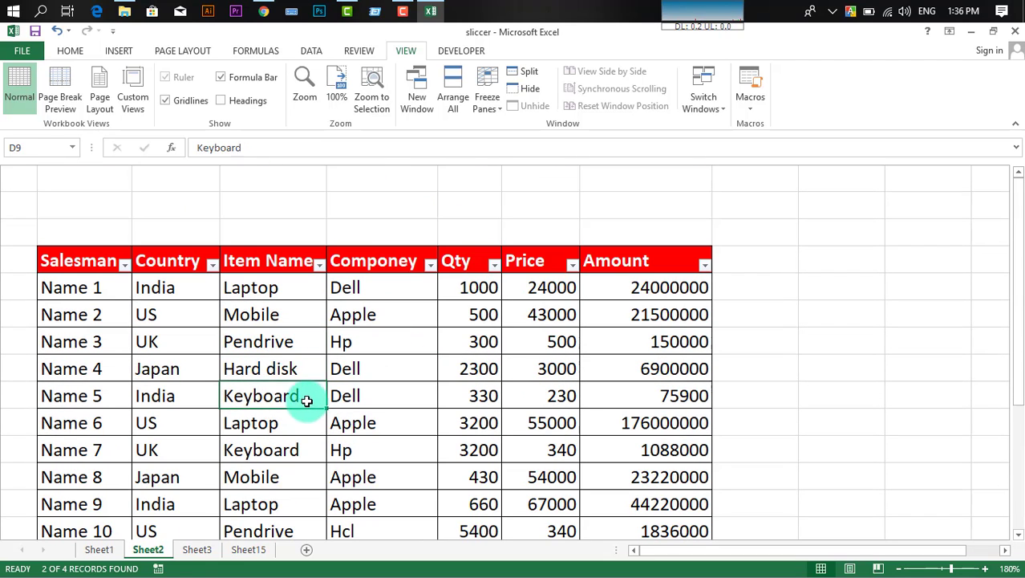
- Filter the Country column of the sales table to show only the India records
left_click(212, 266)
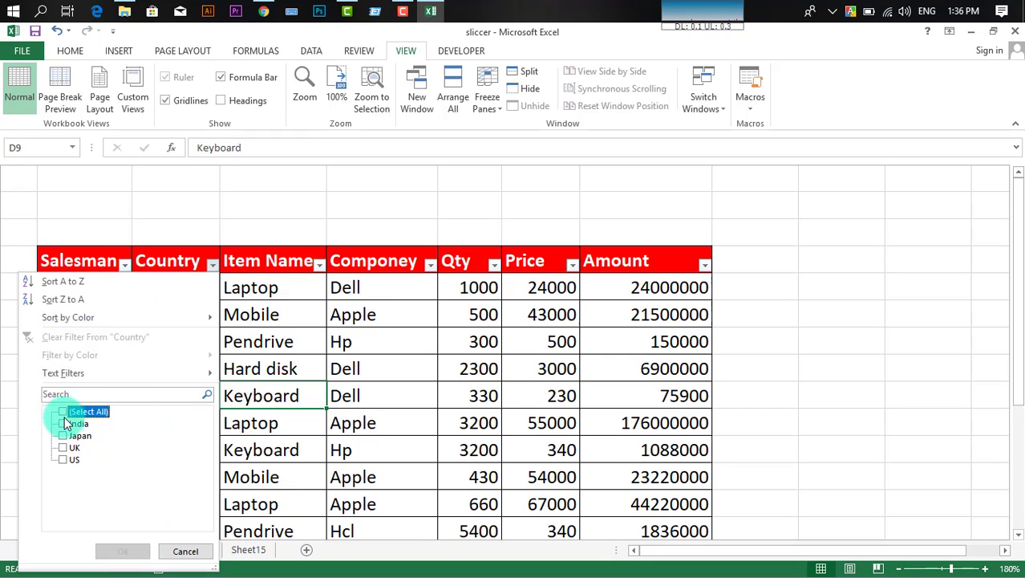
left_click(116, 551)
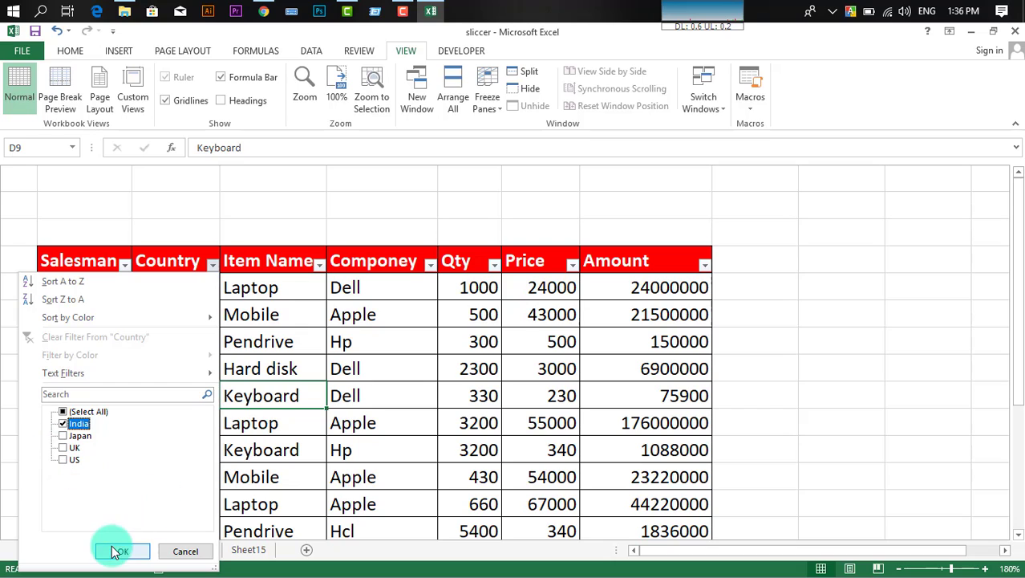
left_click(122, 552)
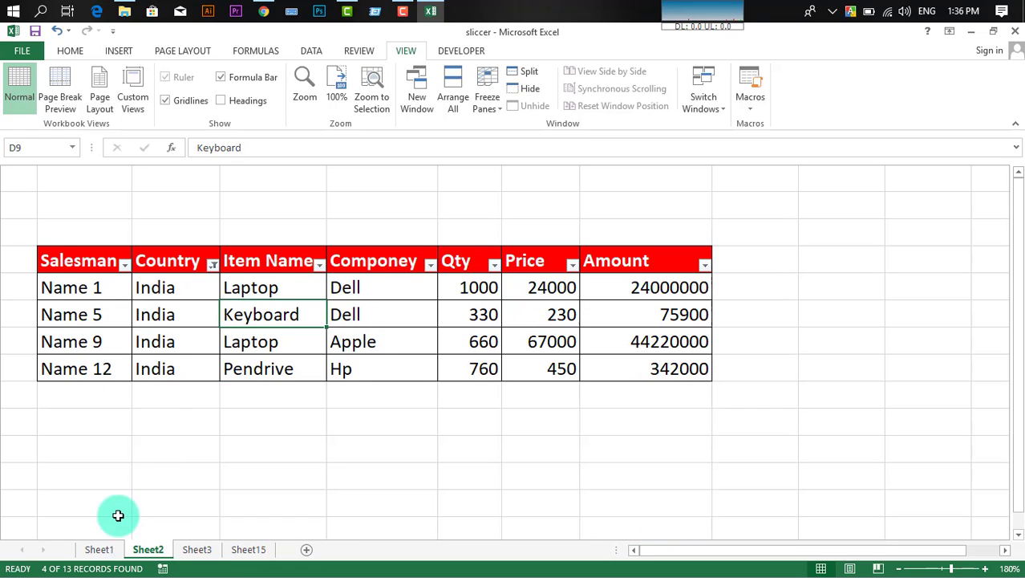
left_click(550, 337)
left_click(200, 305)
left_click(393, 321)
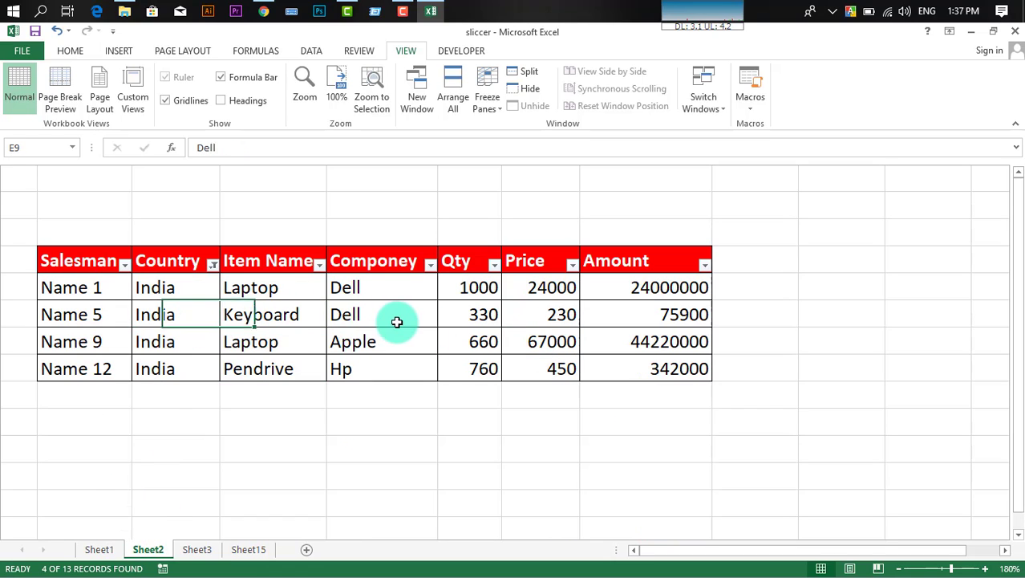
left_click(301, 365)
left_click(276, 316)
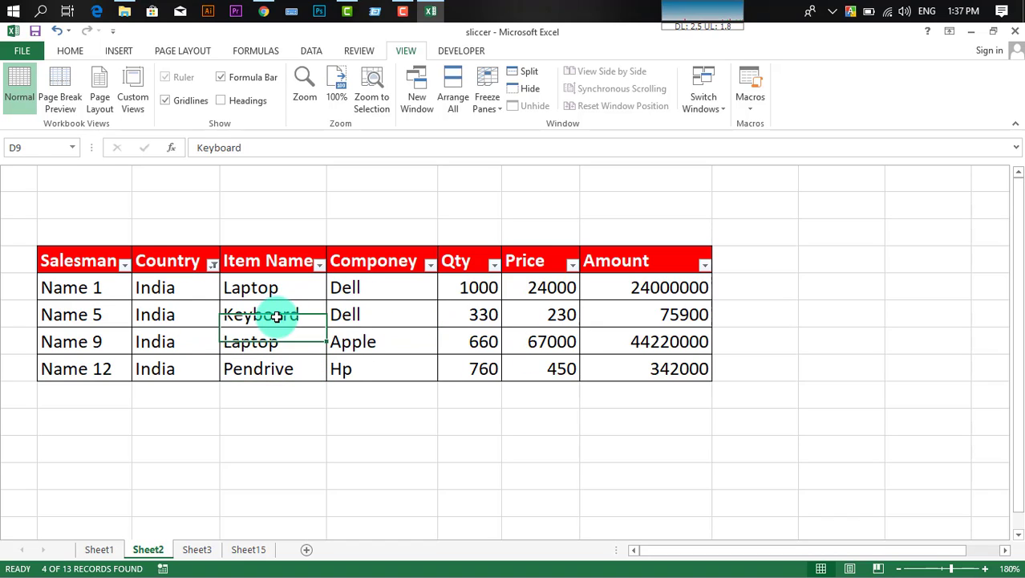
- Save the filtered table as a custom view named India, including print settings and hidden rows, columns and filter settings
left_click(131, 88)
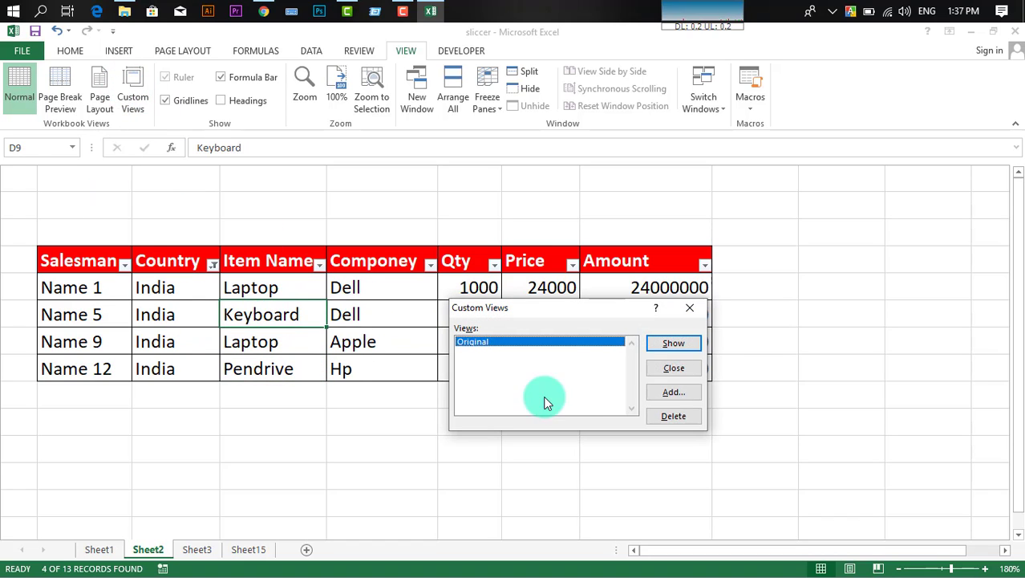
left_click(674, 393)
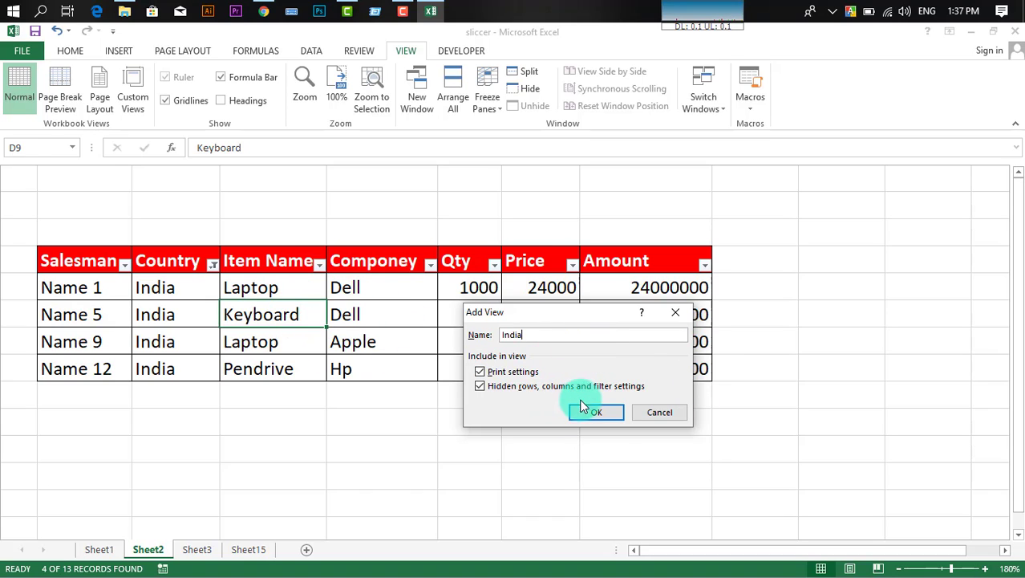
left_click(596, 412)
left_click(359, 314)
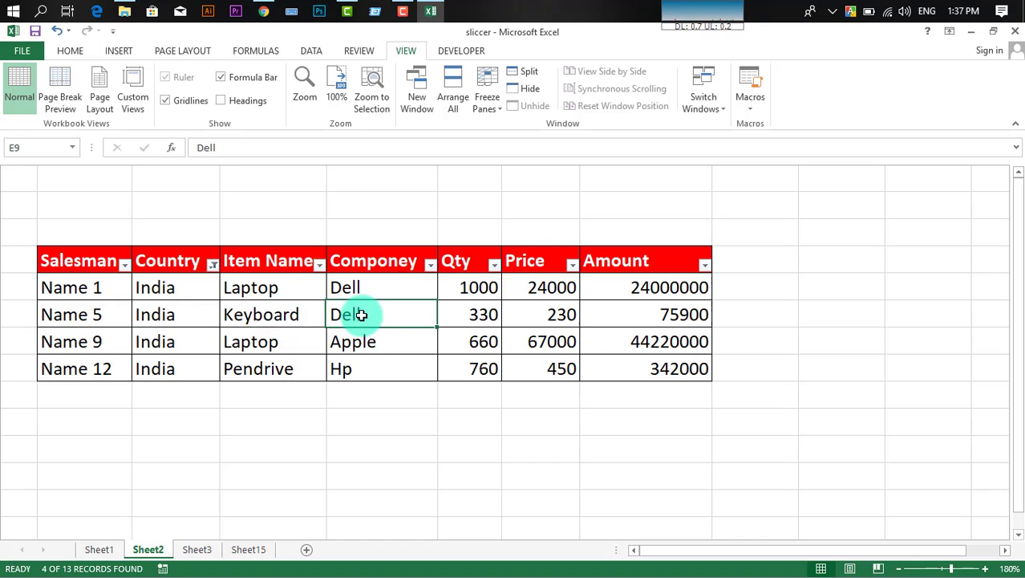
left_click(273, 315)
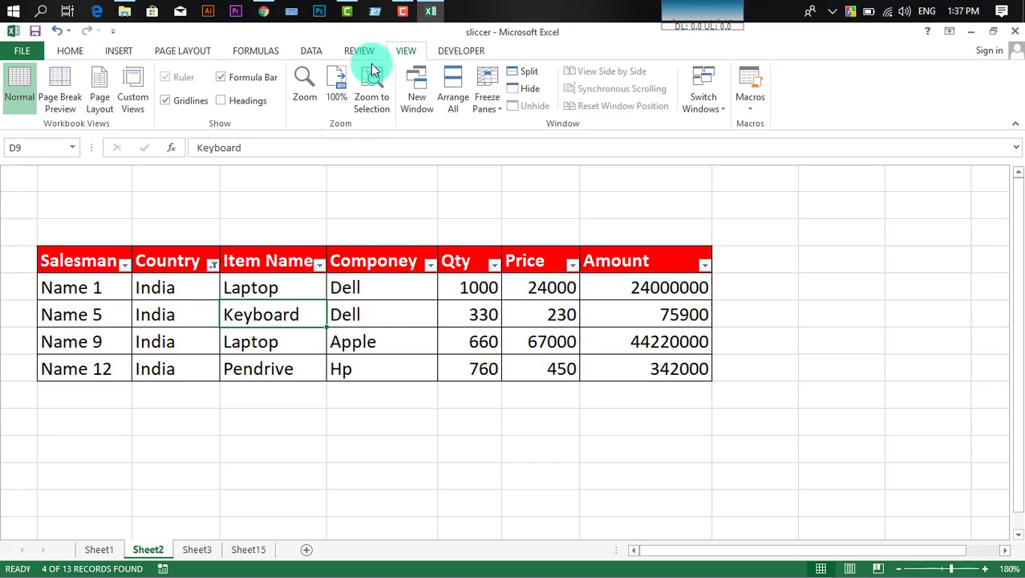
- Clear the Country filter from the sales table to show all records
left_click(311, 51)
left_click(417, 71)
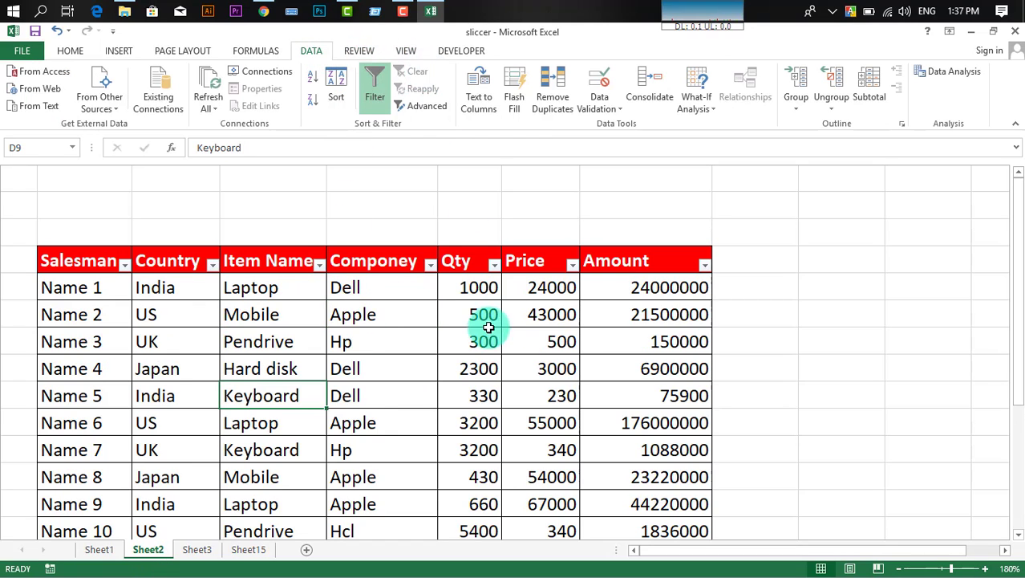
left_click(374, 396)
left_click(285, 342)
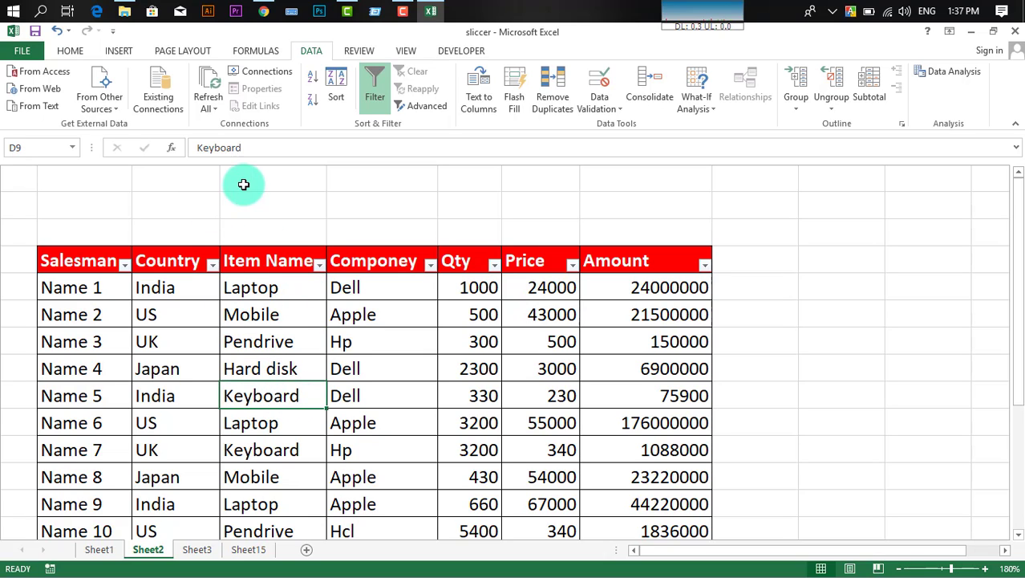
left_click(275, 366)
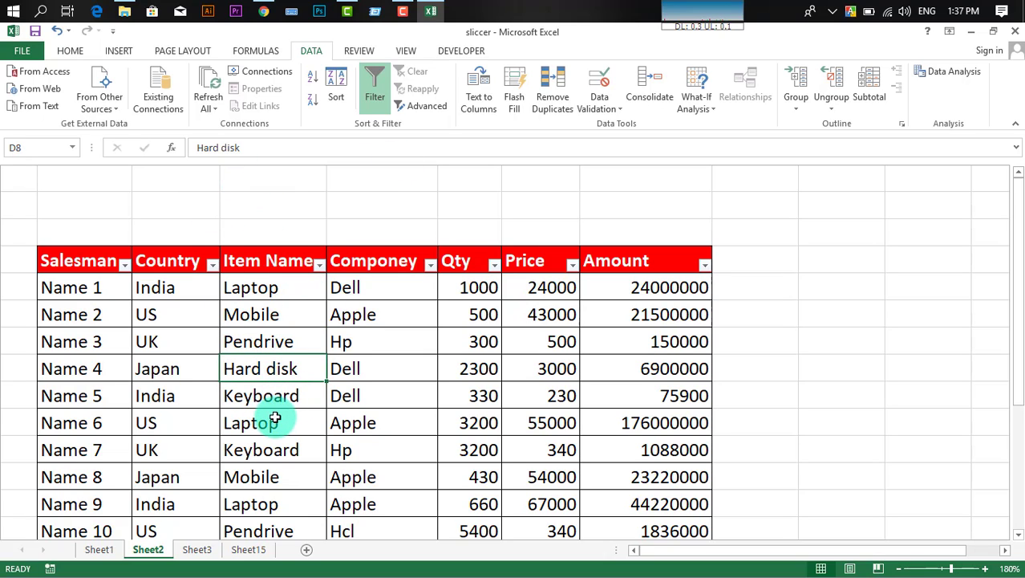
left_click(275, 418)
scroll(327, 359, "down", 2)
scroll(257, 349, "up", 2)
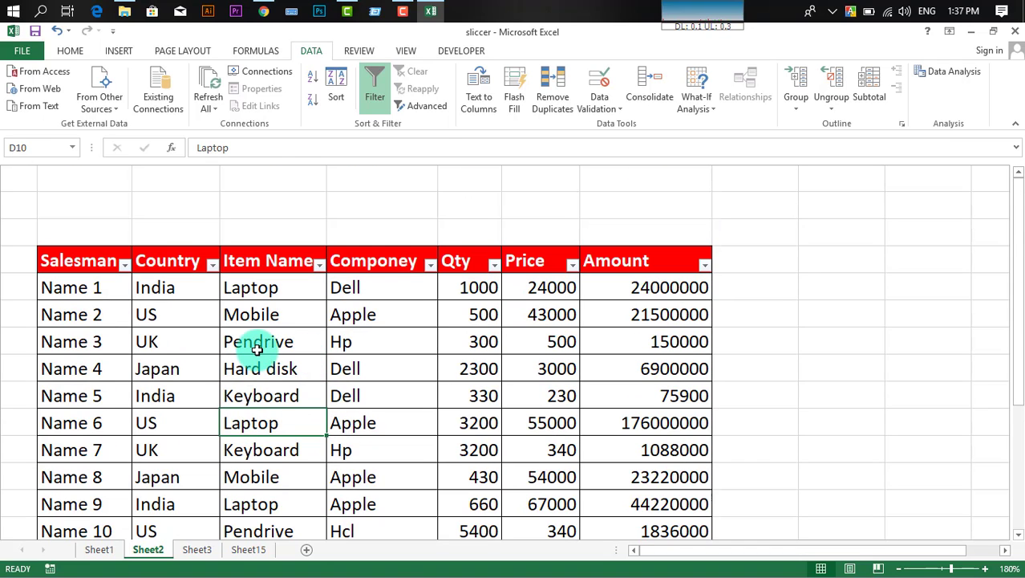
left_click(257, 348)
left_click(273, 394)
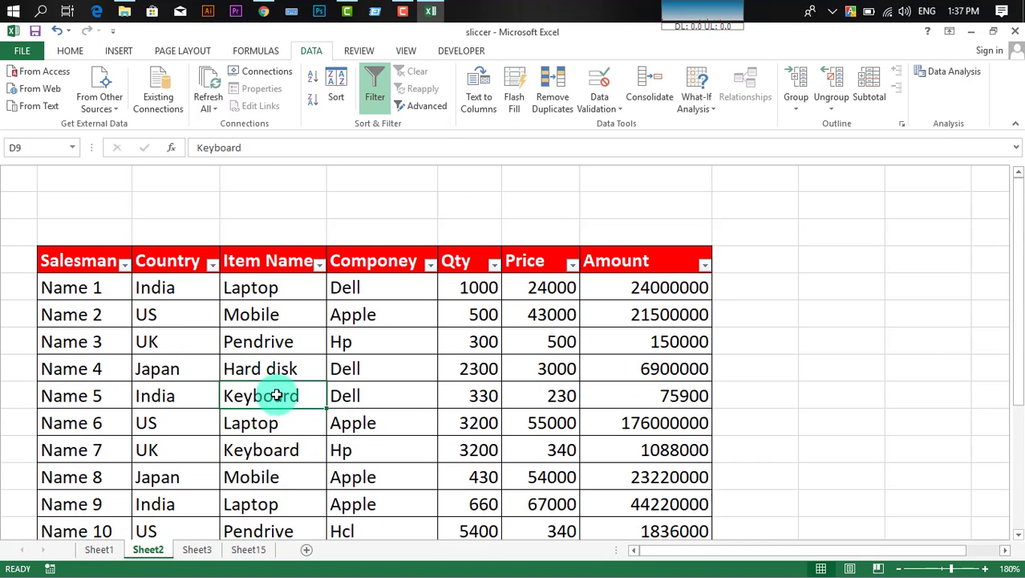
- Check the list of saved custom views and close it without applying one
left_click(405, 51)
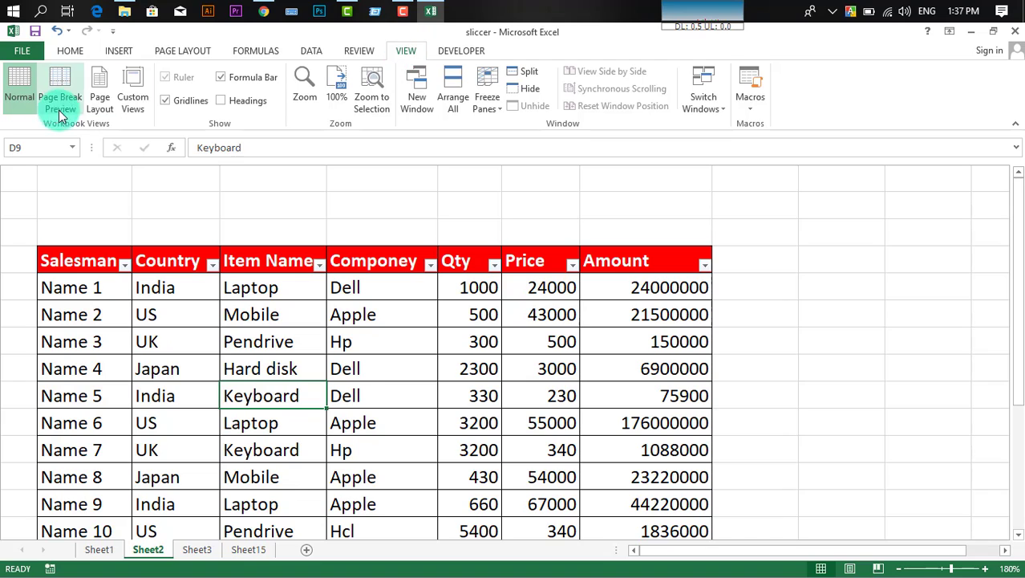
left_click(126, 97)
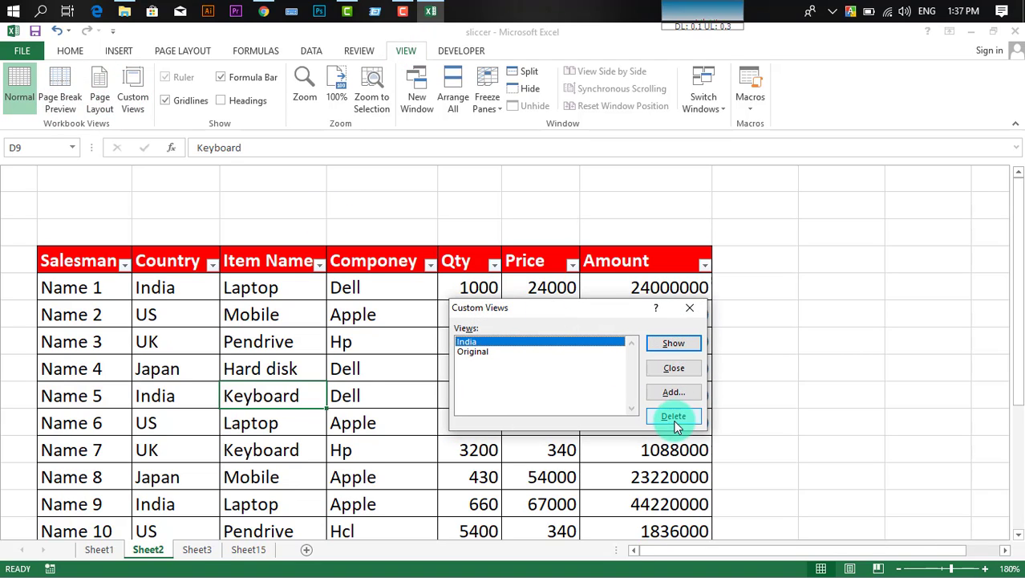
left_click(694, 307)
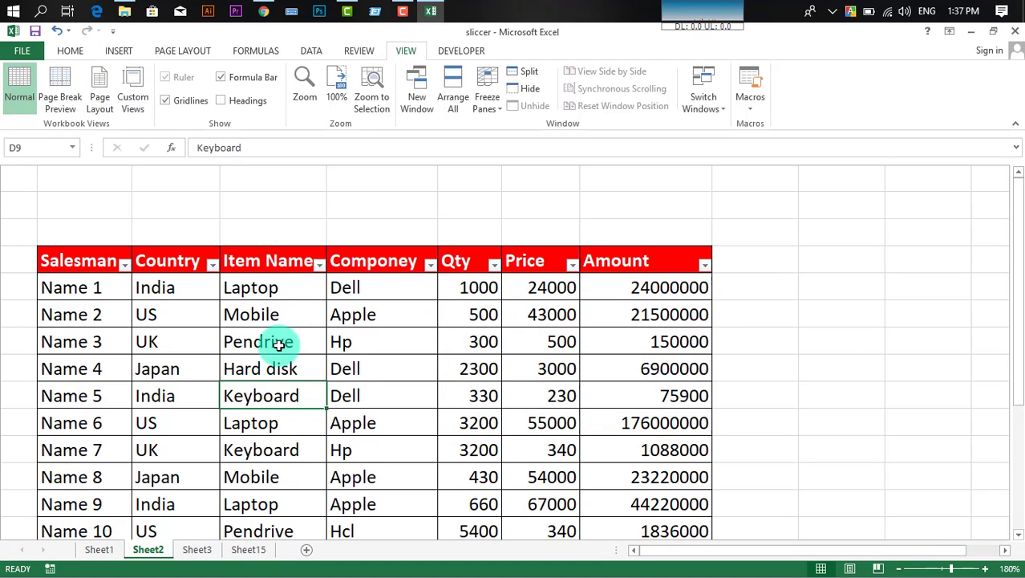
- Filter the Item Name column to show only the Laptop records
left_click(285, 340)
left_click(320, 265)
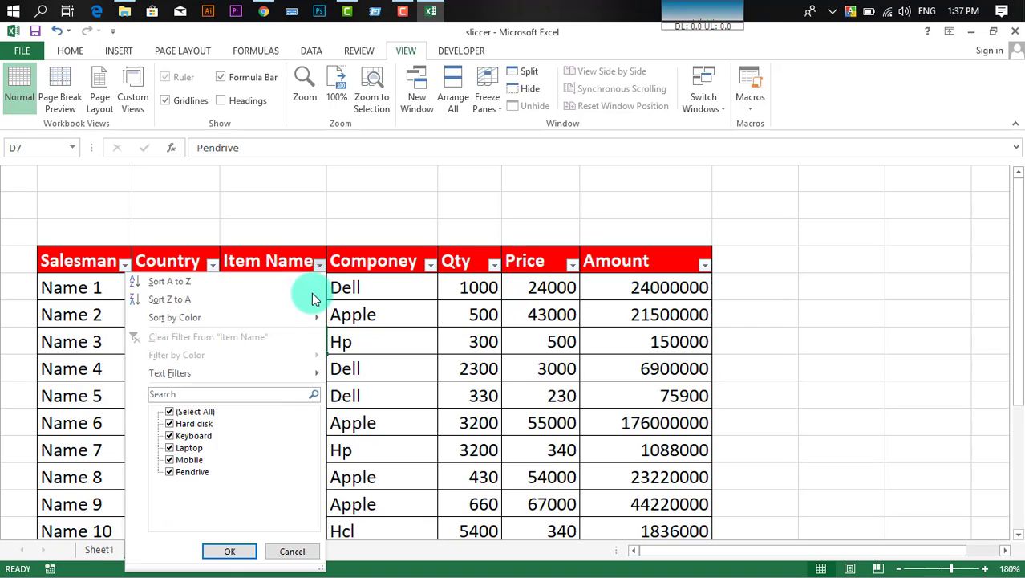
left_click(169, 412)
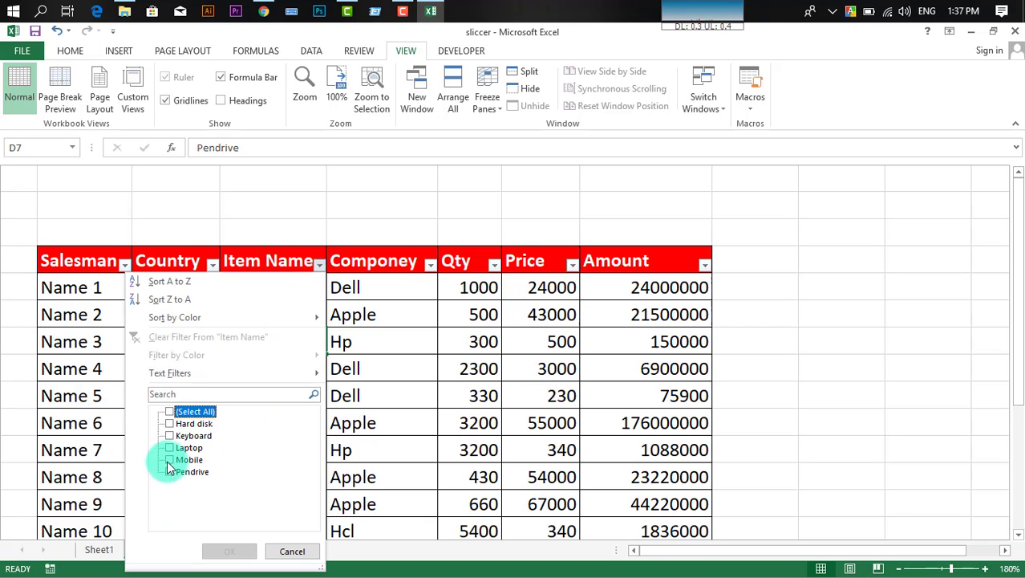
left_click(169, 452)
left_click(229, 551)
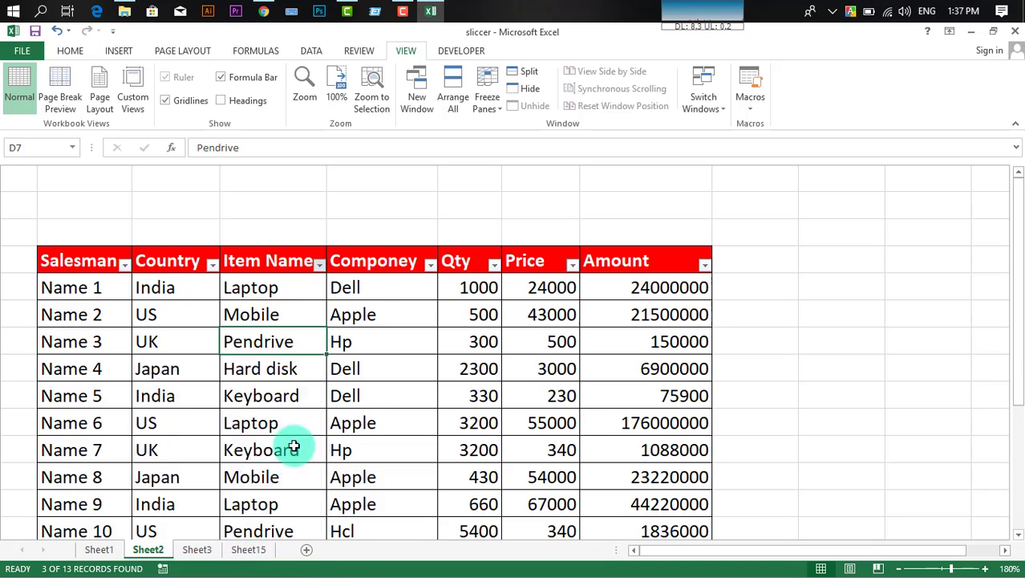
left_click(405, 316)
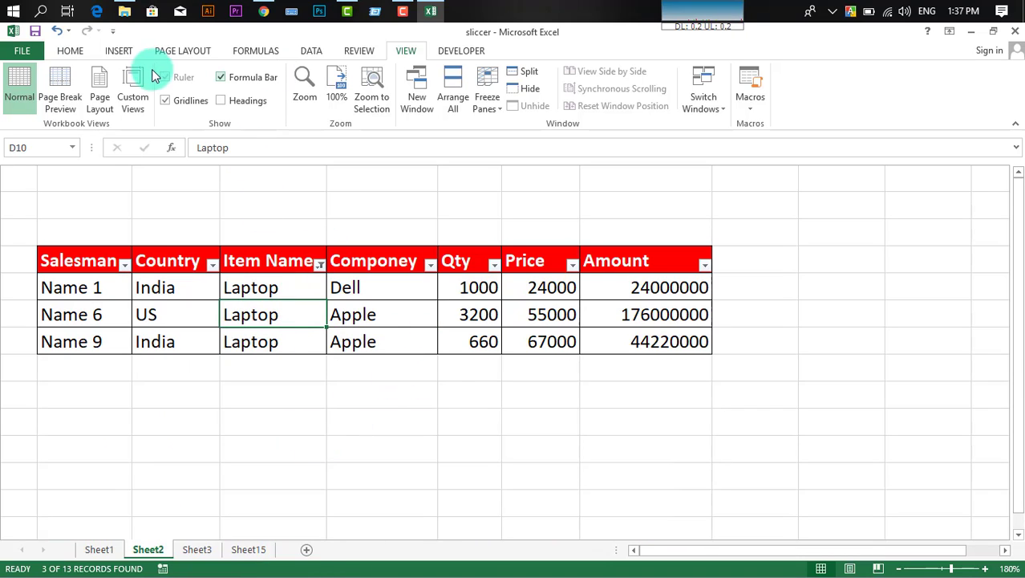
- Save the filtered table as a custom view named Laptop, including print settings and hidden rows, columns and filter settings
left_click(132, 87)
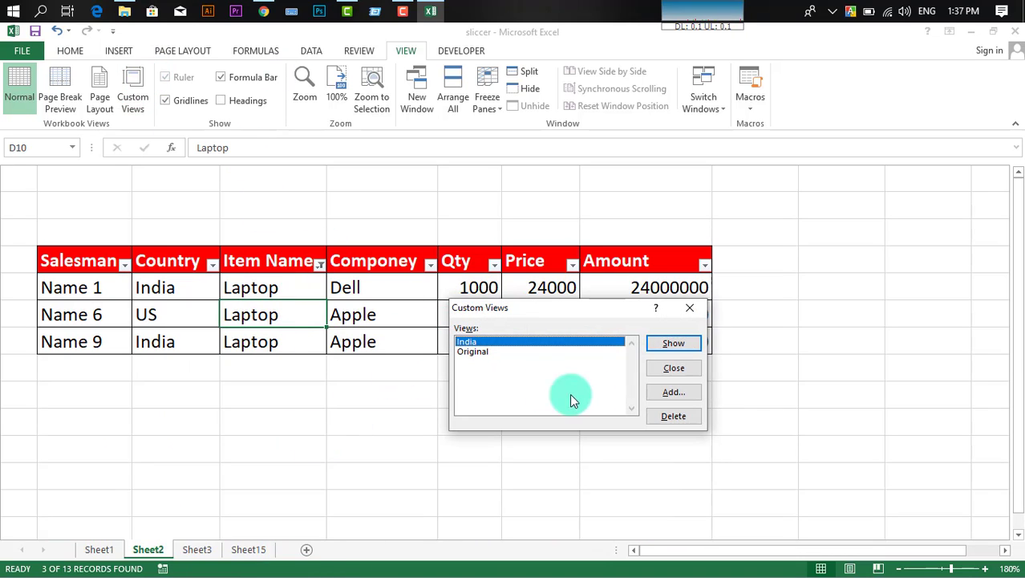
left_click(674, 392)
left_click(543, 336)
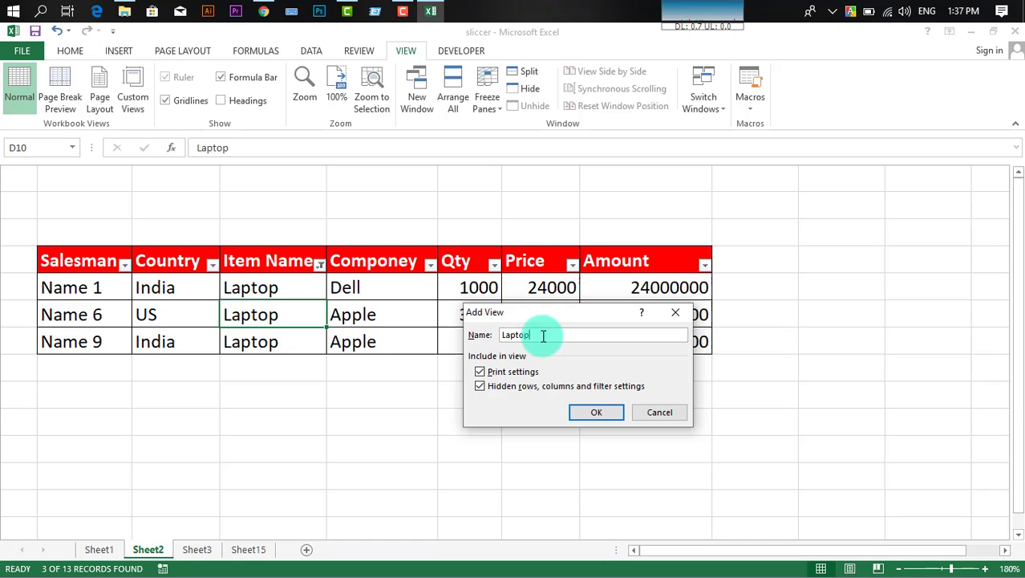
left_click(596, 411)
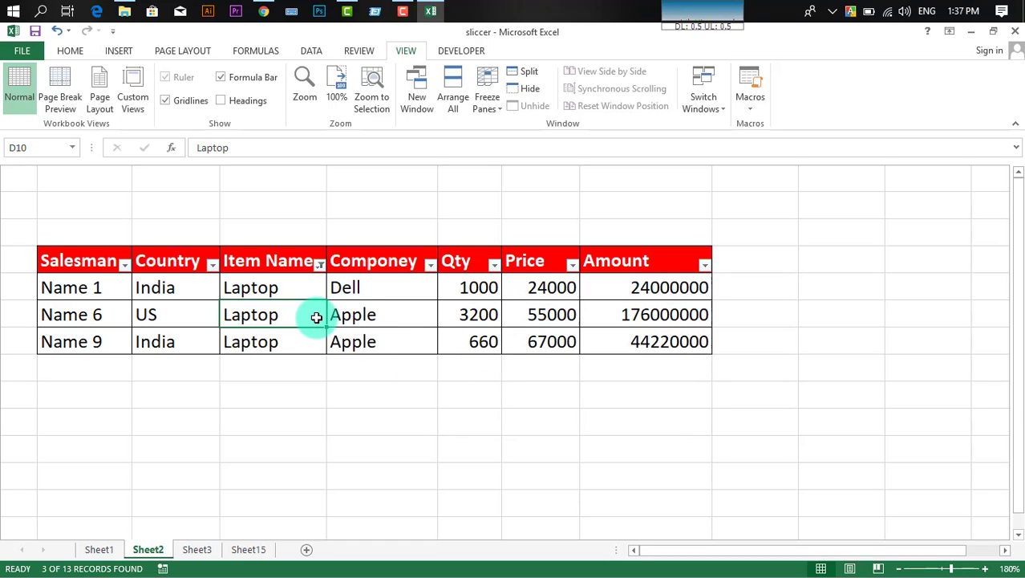
left_click(350, 307)
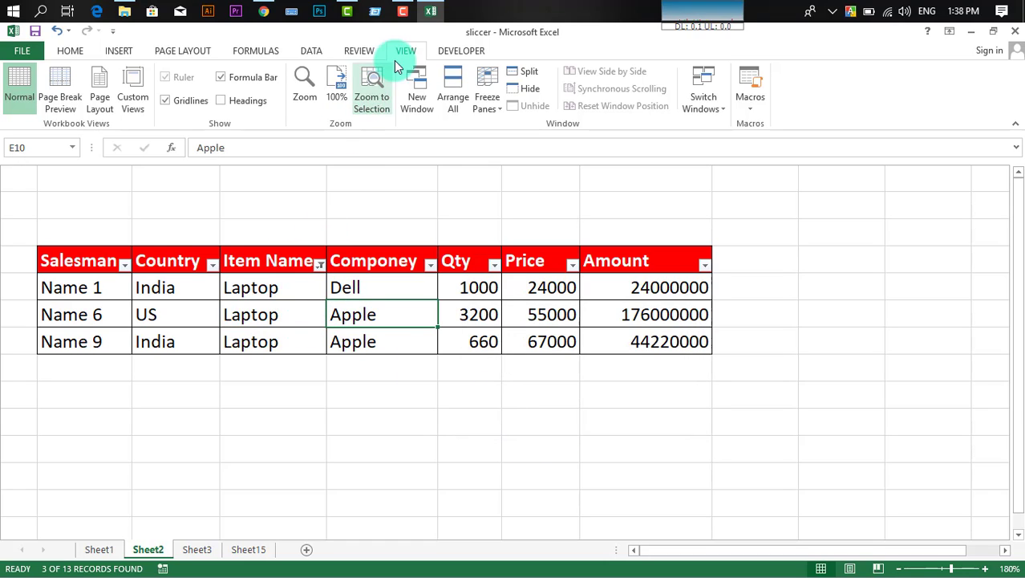
- Clear the Item Name filter from the sales table to show all records
left_click(320, 51)
left_click(405, 74)
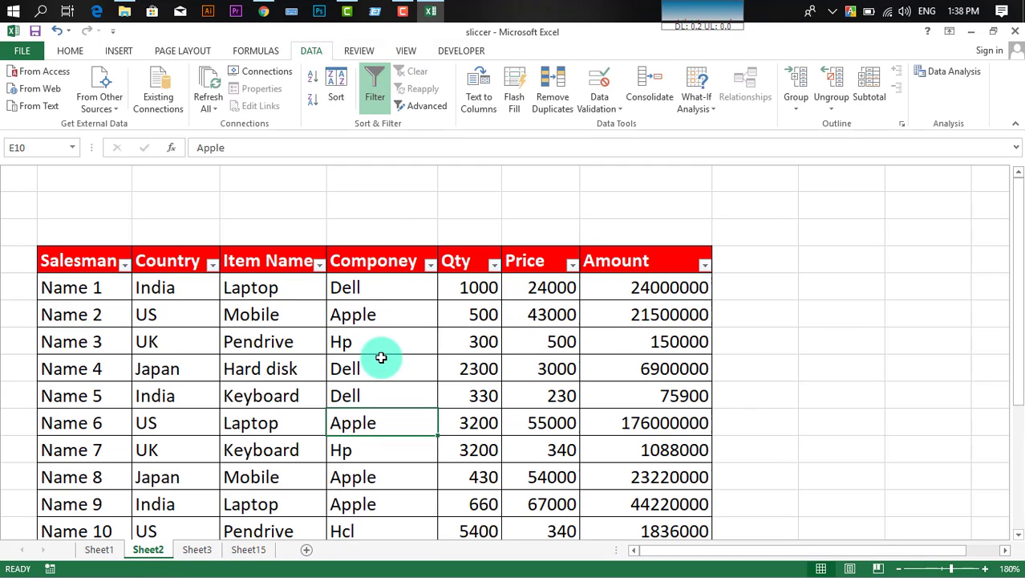
left_click(382, 358)
left_click(445, 320)
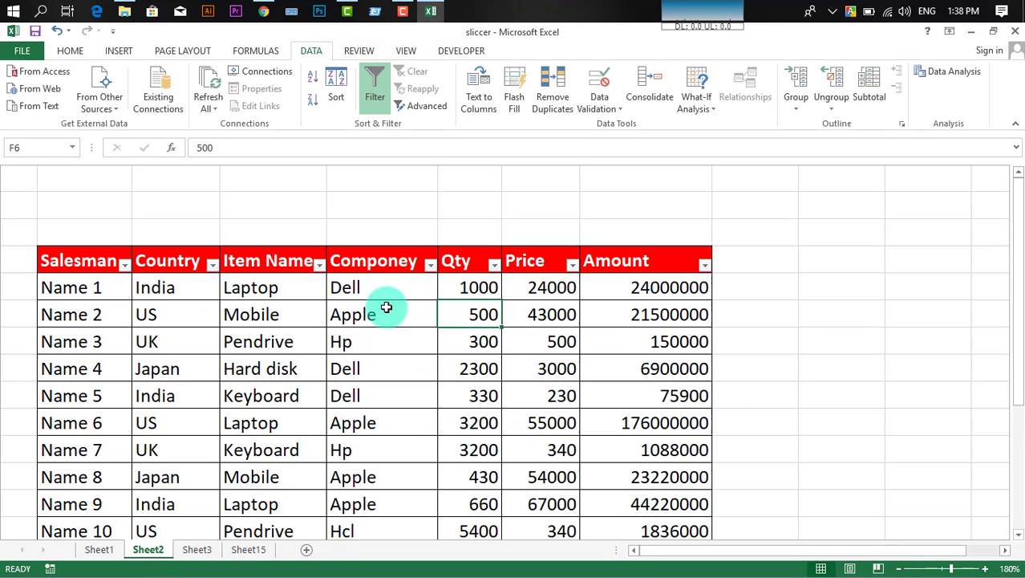
- Filter the Componey column to show only the Dell records
left_click(430, 266)
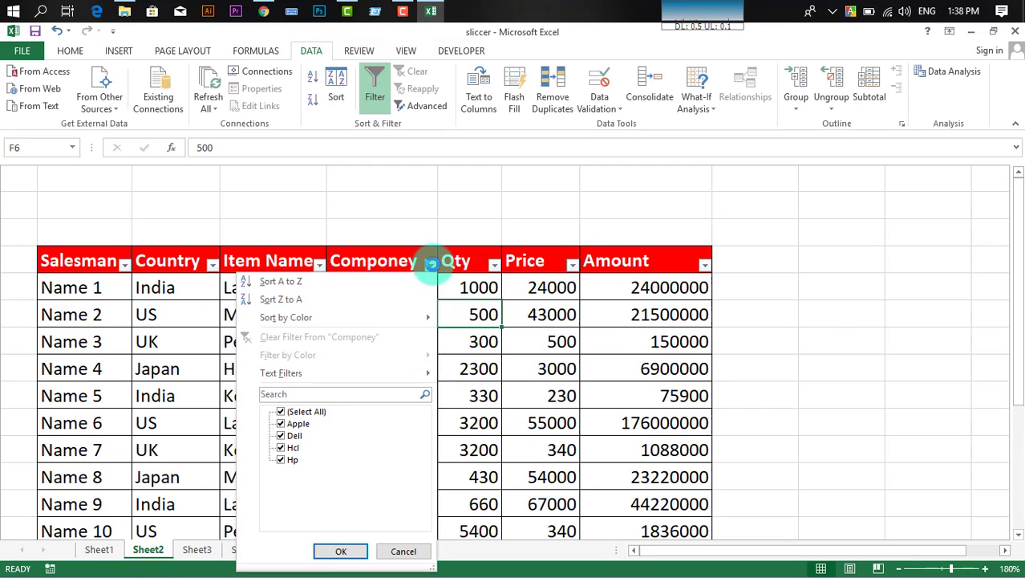
left_click(280, 436)
left_click(343, 553)
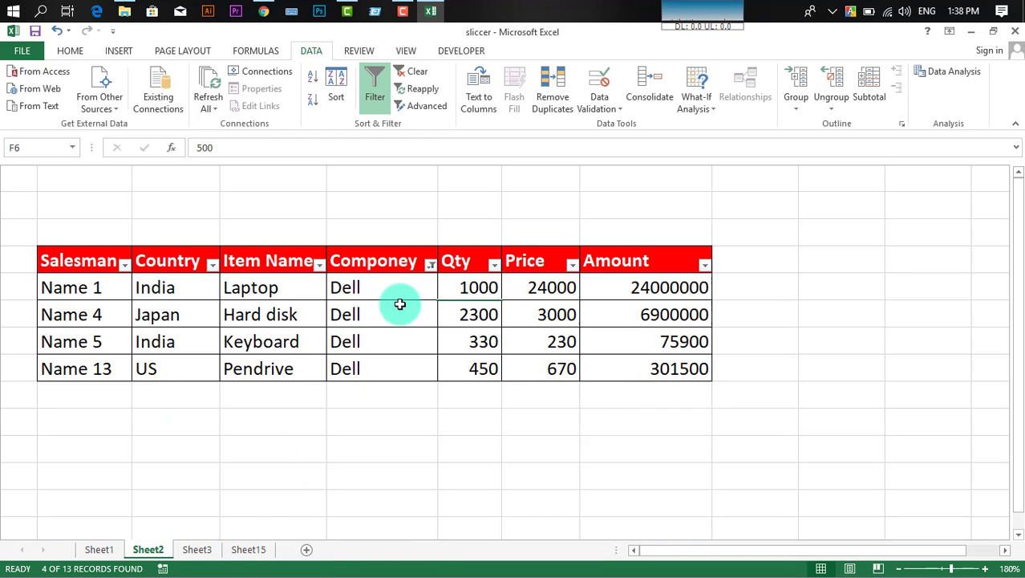
left_click(401, 315)
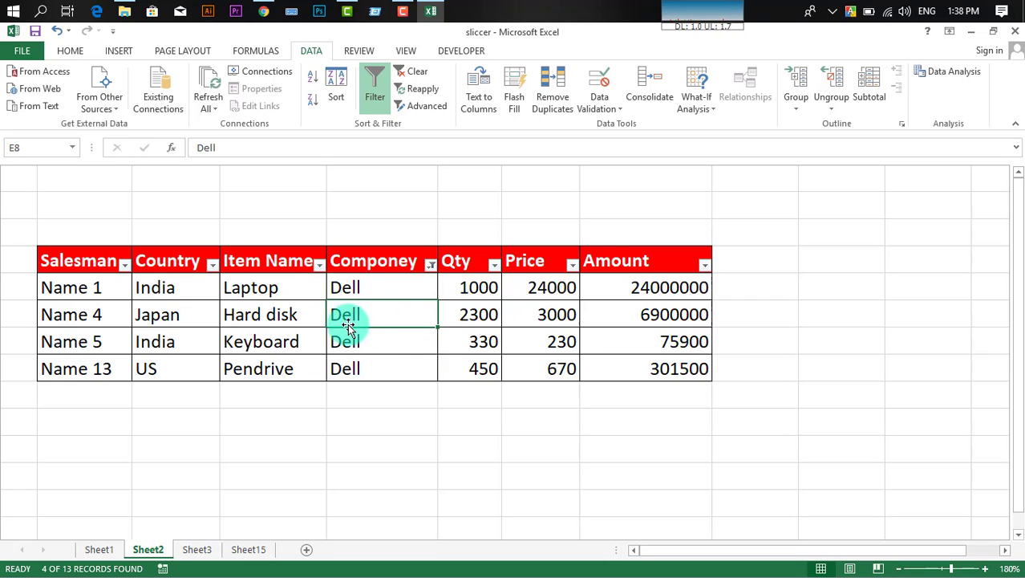
left_click(284, 313)
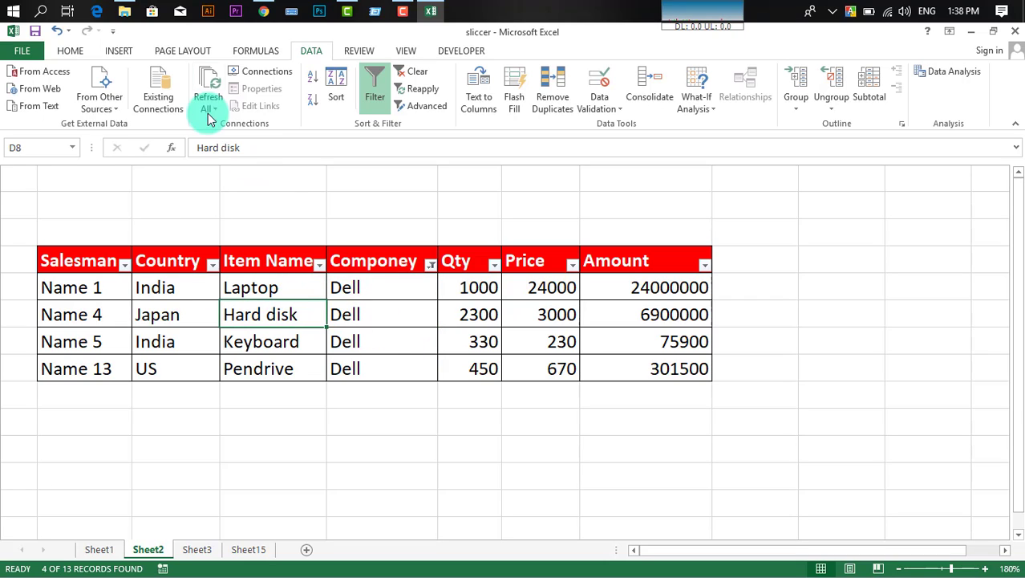
- Save the filtered table as a custom view named Dell, including print settings and hidden rows, columns and filter settings
left_click(405, 49)
left_click(132, 95)
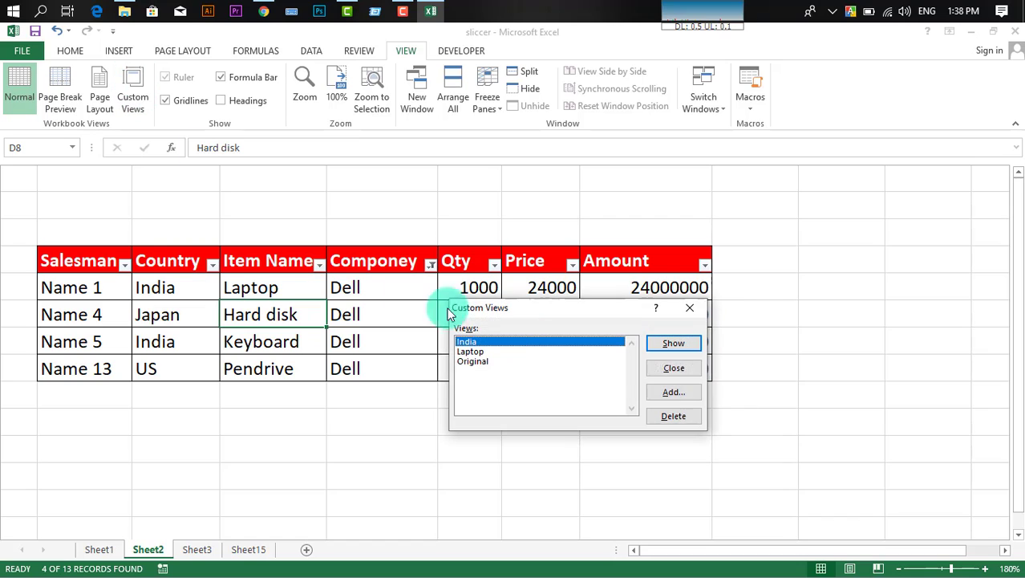
left_click(673, 392)
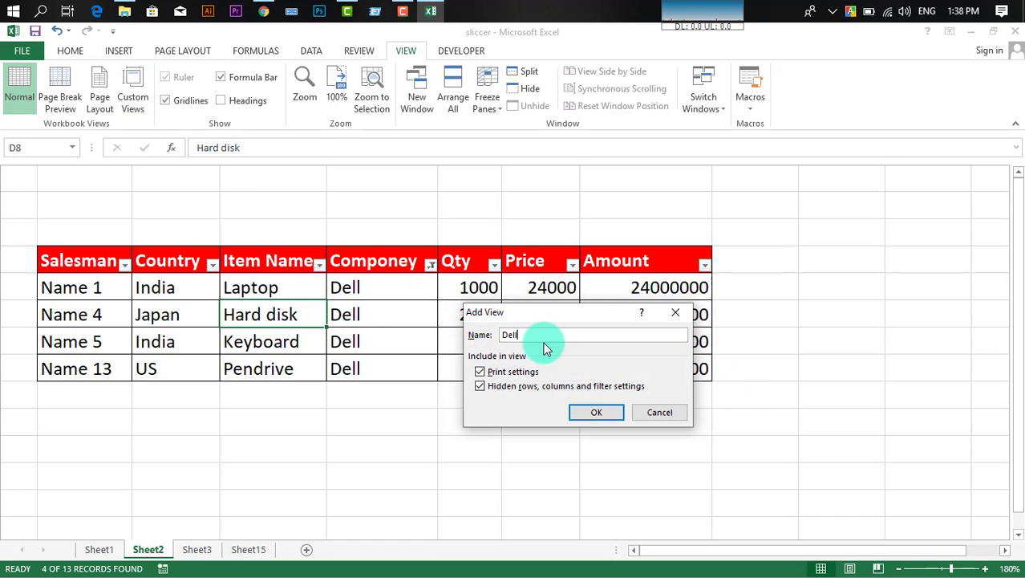
left_click(596, 414)
left_click(378, 269)
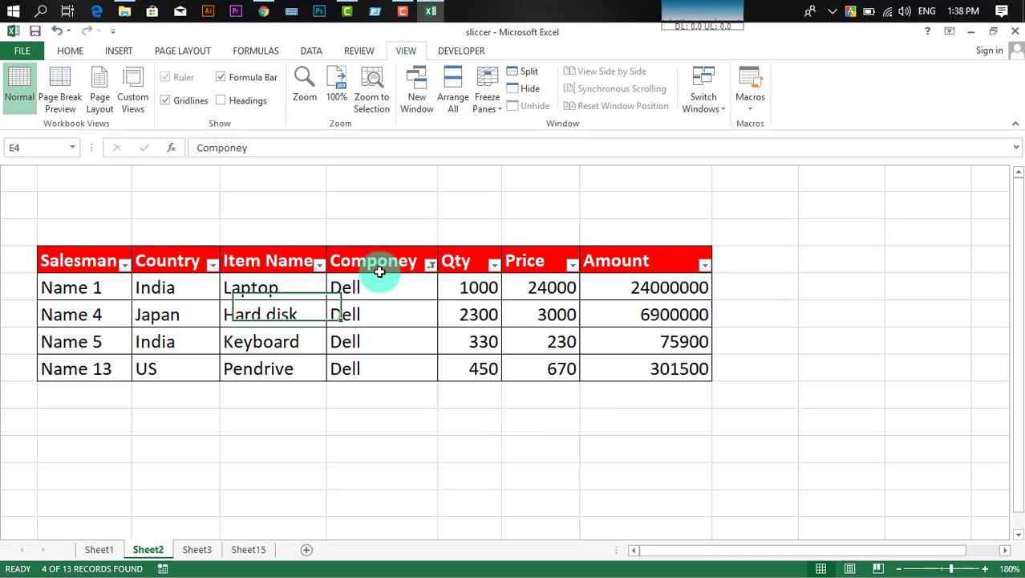
left_click(381, 315)
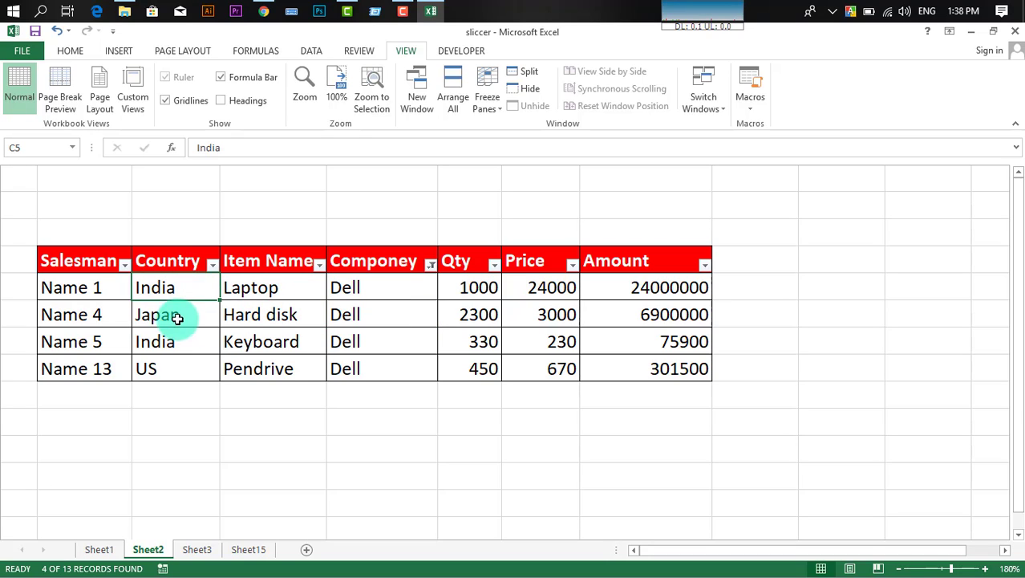
left_click(273, 261)
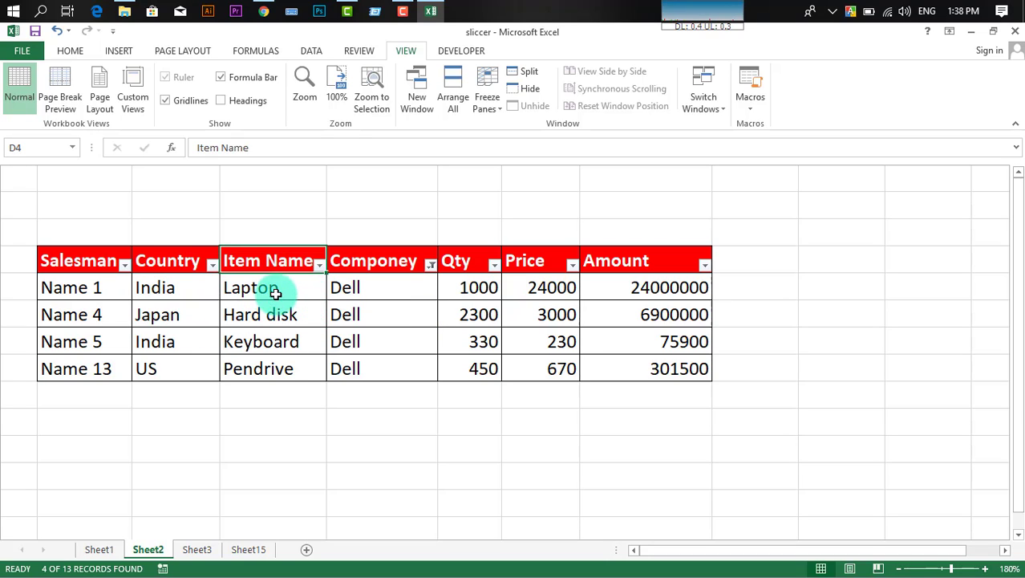
left_click(275, 293)
left_click(406, 282)
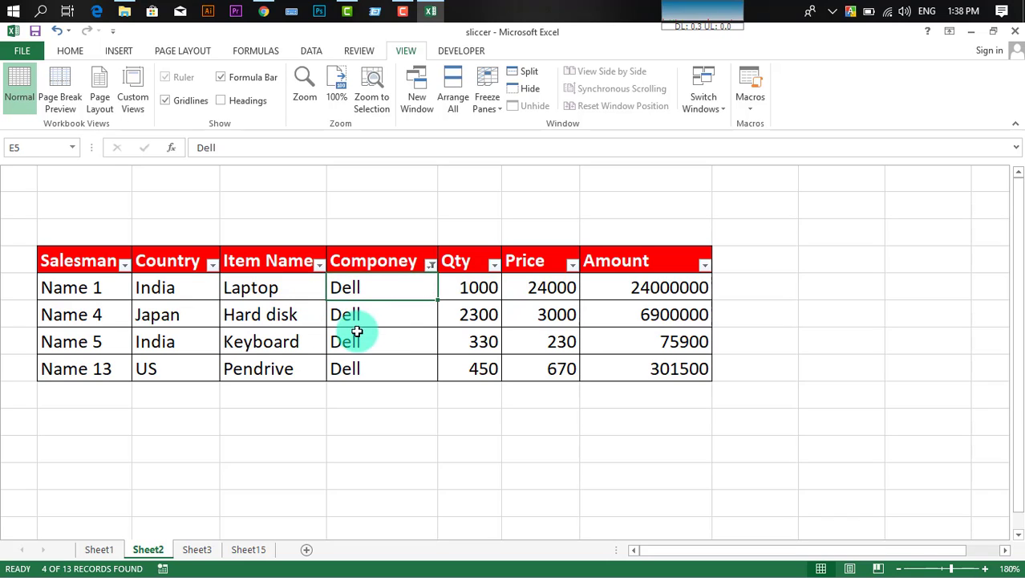
left_click(363, 335)
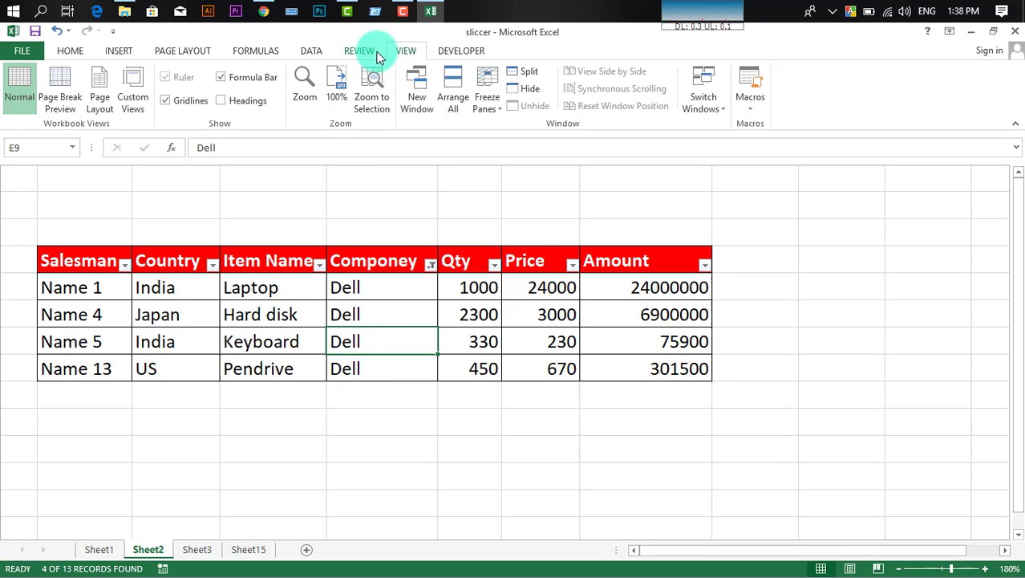
- Clear the Componey filter from the sales table to show all records
left_click(310, 52)
left_click(402, 69)
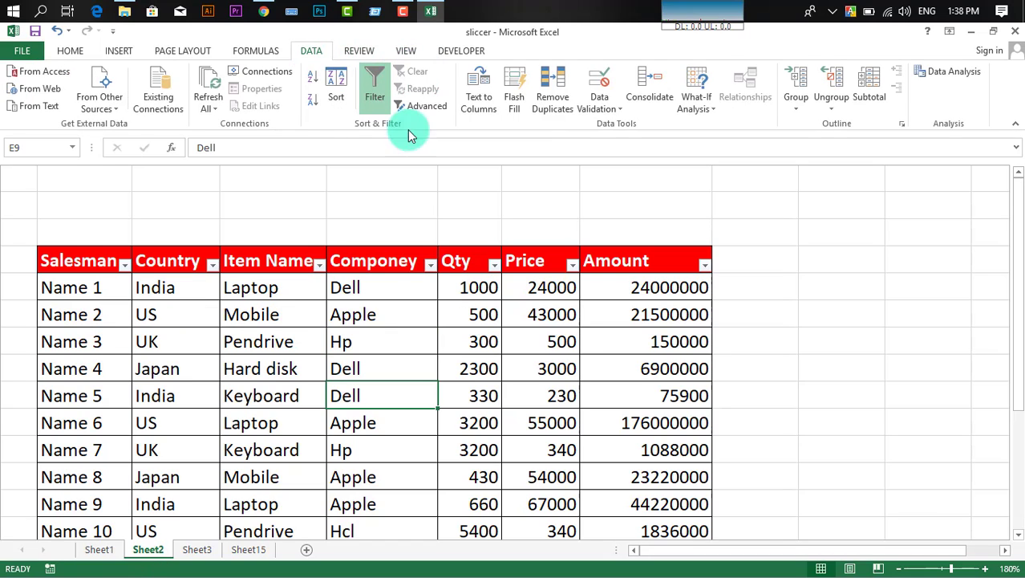
left_click(407, 361)
scroll(414, 319, "down", 2)
scroll(419, 323, "up", 2)
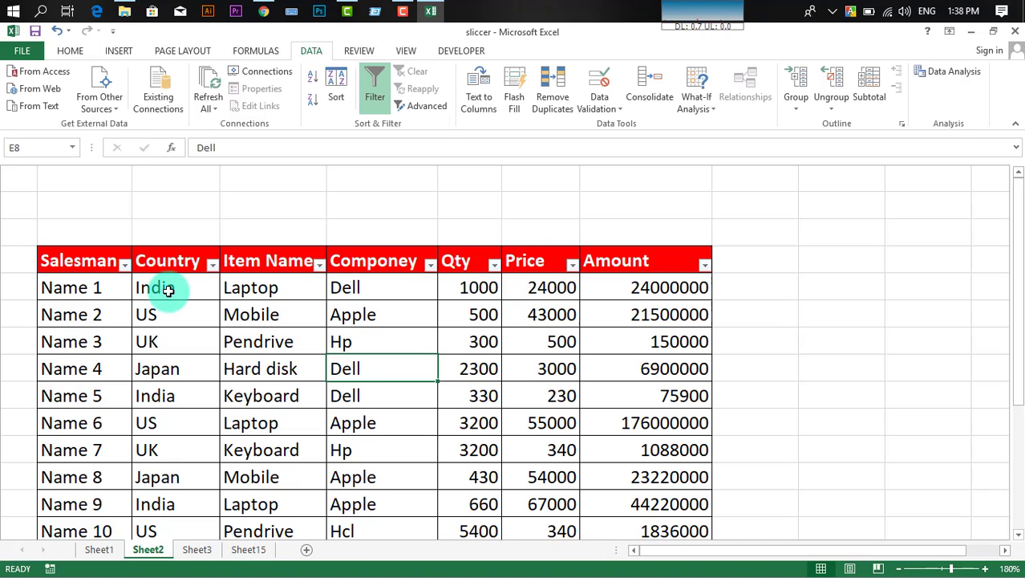
left_click(371, 368)
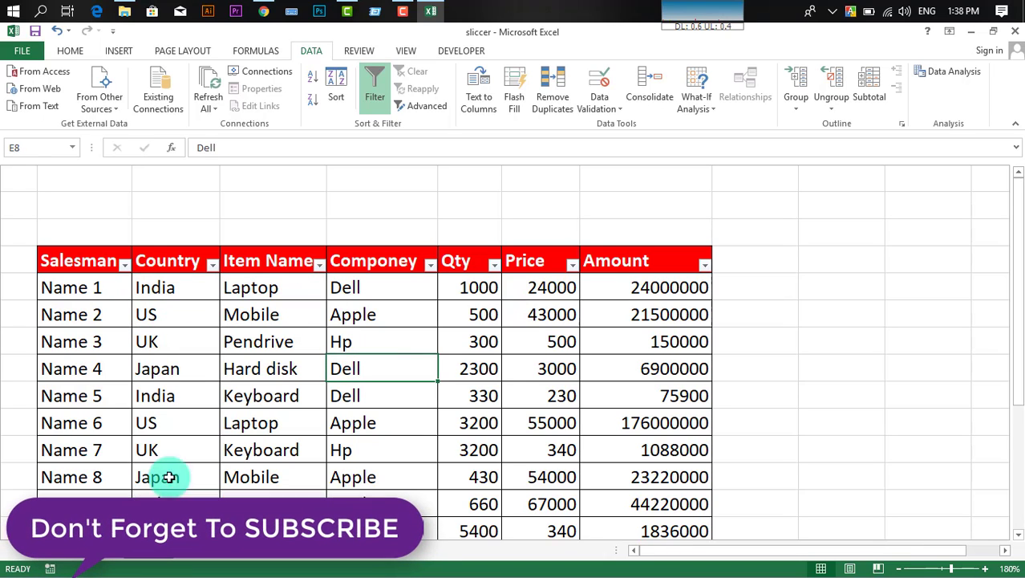
- Filter the Country column to show only the India records
left_click(213, 265)
left_click(62, 410)
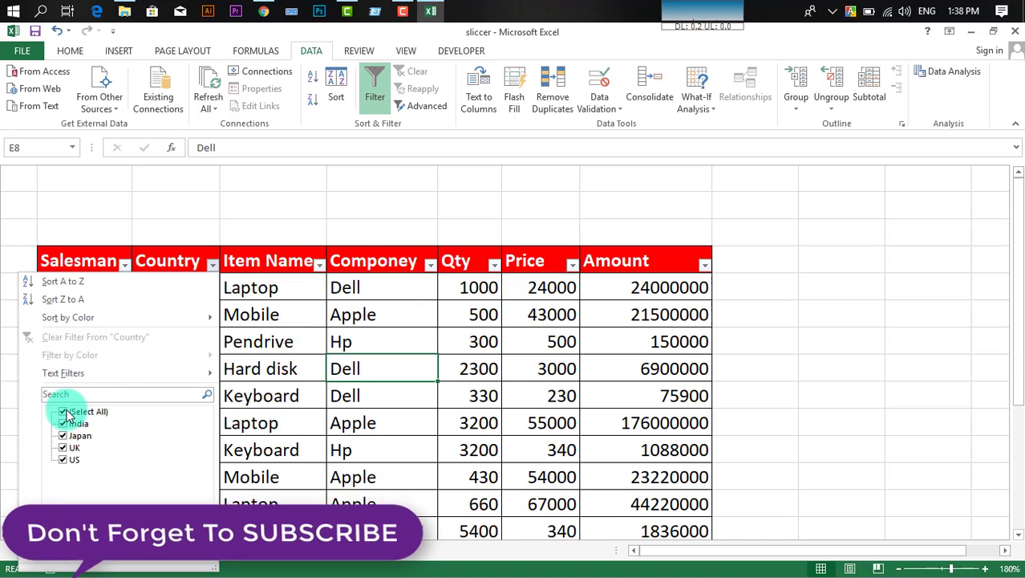
left_click(62, 423)
left_click(133, 559)
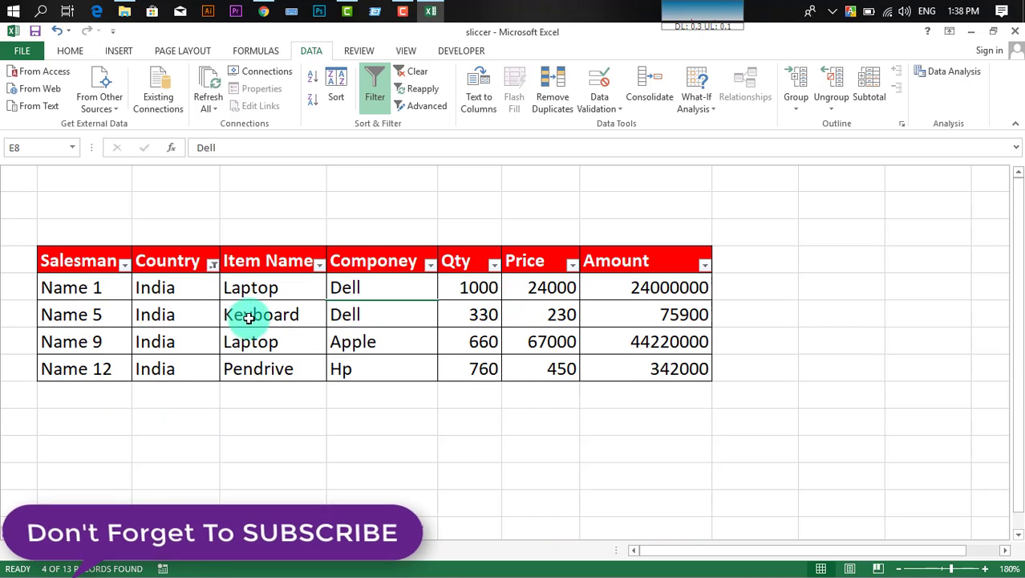
- Narrow the India records by filtering the Item Name column to Laptop only
left_click(319, 264)
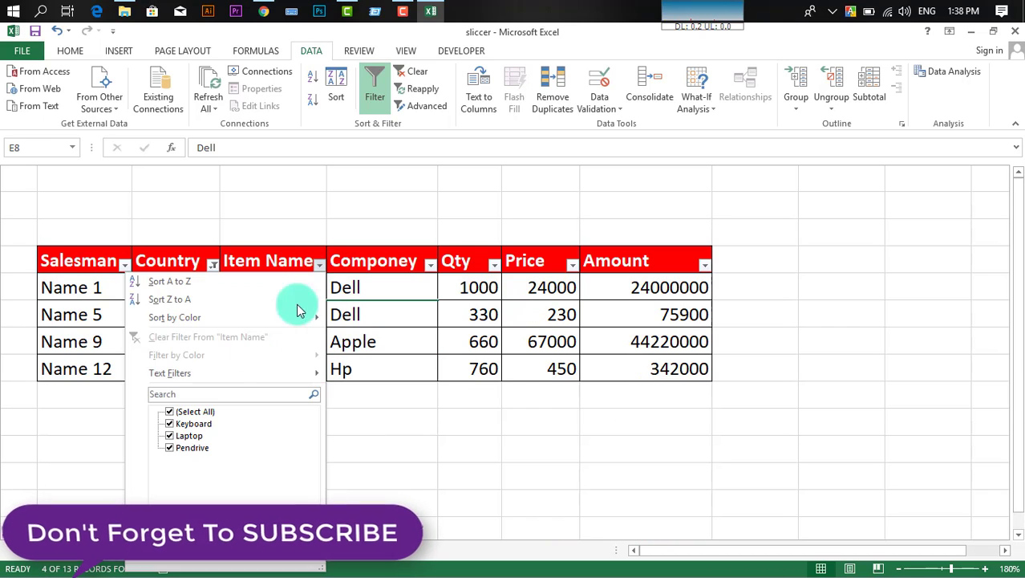
left_click(170, 412)
left_click(170, 436)
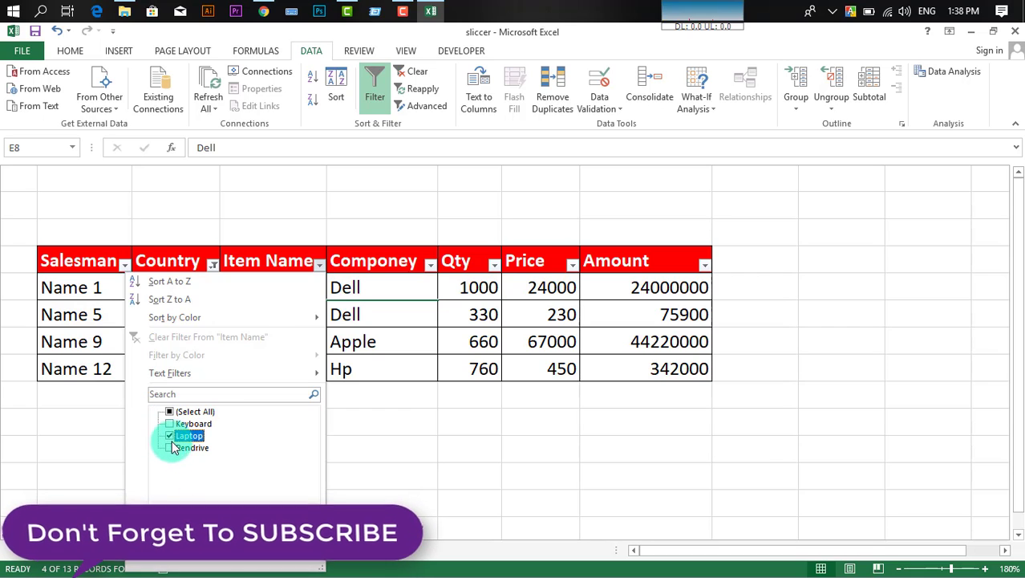
left_click(230, 551)
- Filter the Componey column of the India laptop records to Apple only
left_click(429, 265)
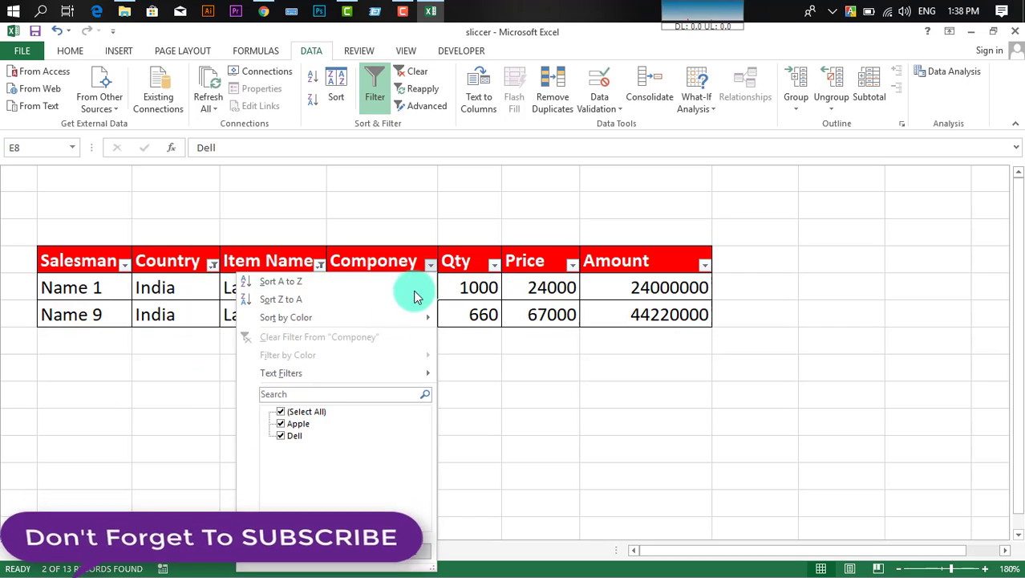
left_click(280, 413)
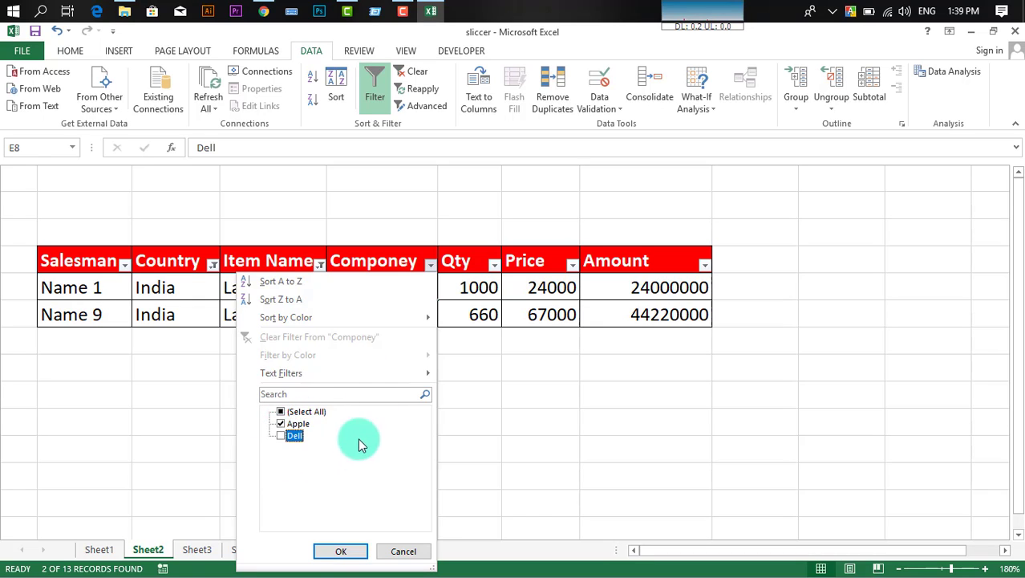
left_click(338, 552)
left_click(396, 298)
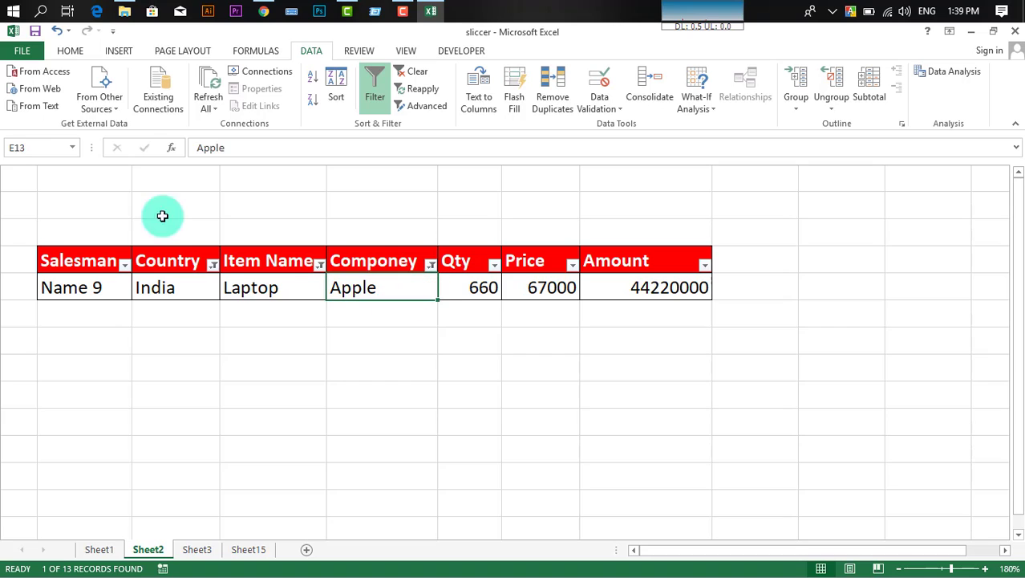
left_click(259, 287)
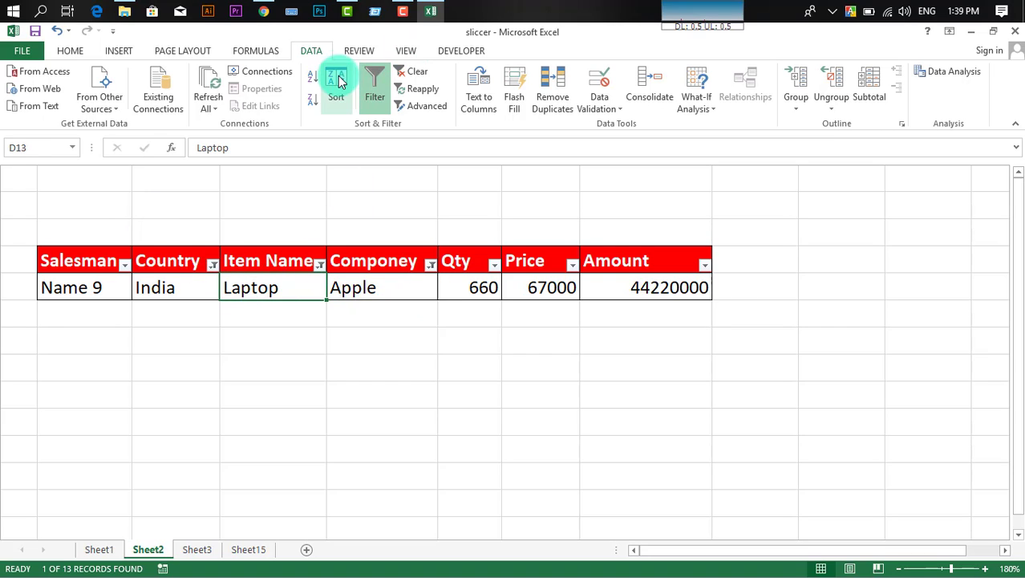
- Save the filtered table as a custom view named Apple india laptop, including print settings and hidden rows, columns and filter settings
left_click(406, 51)
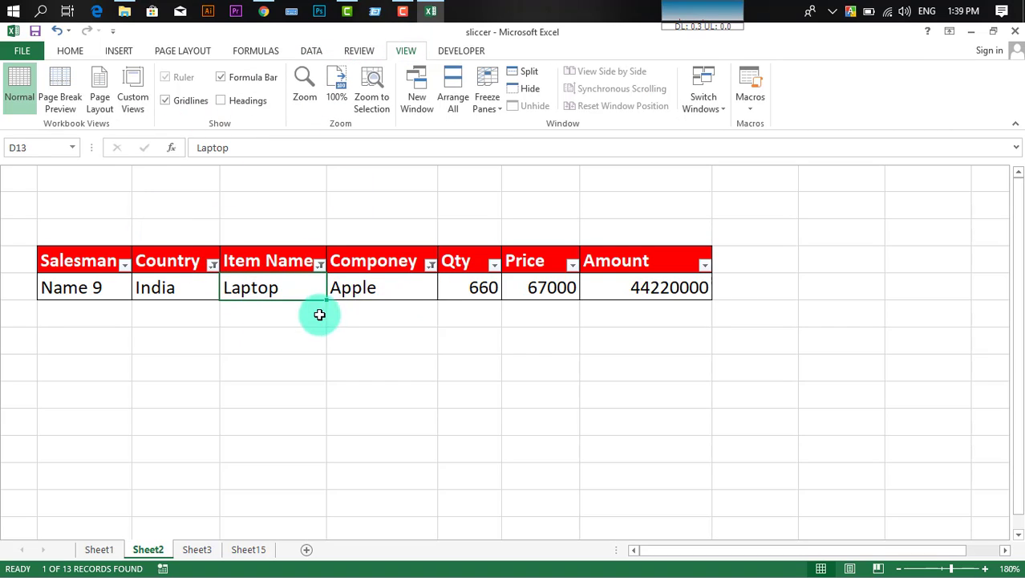
left_click(141, 108)
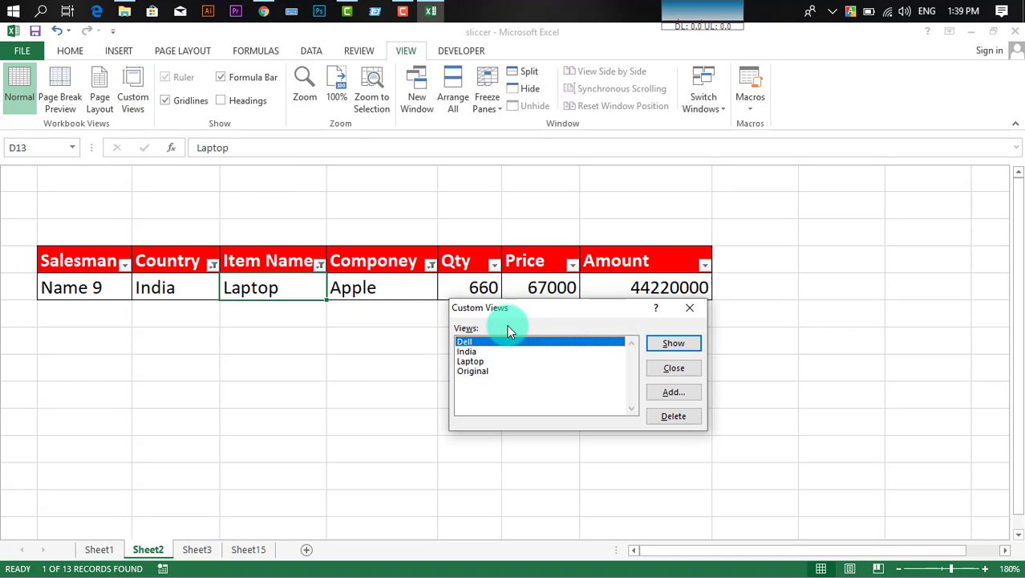
left_click(674, 393)
left_click(592, 337)
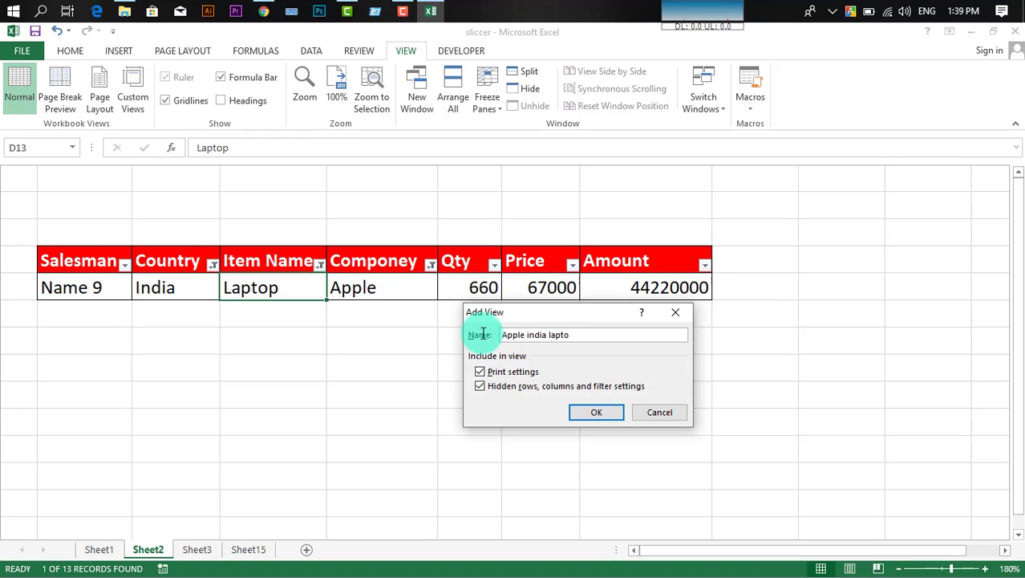
left_click(595, 416)
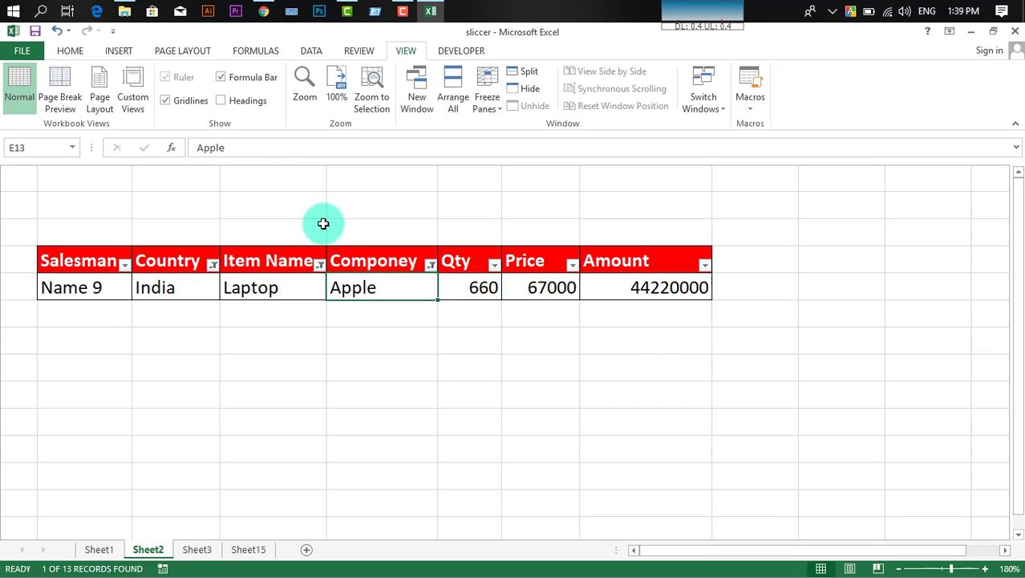
- Clear the Country, Item Name and Componey filters from the sales table to show all records
left_click(312, 52)
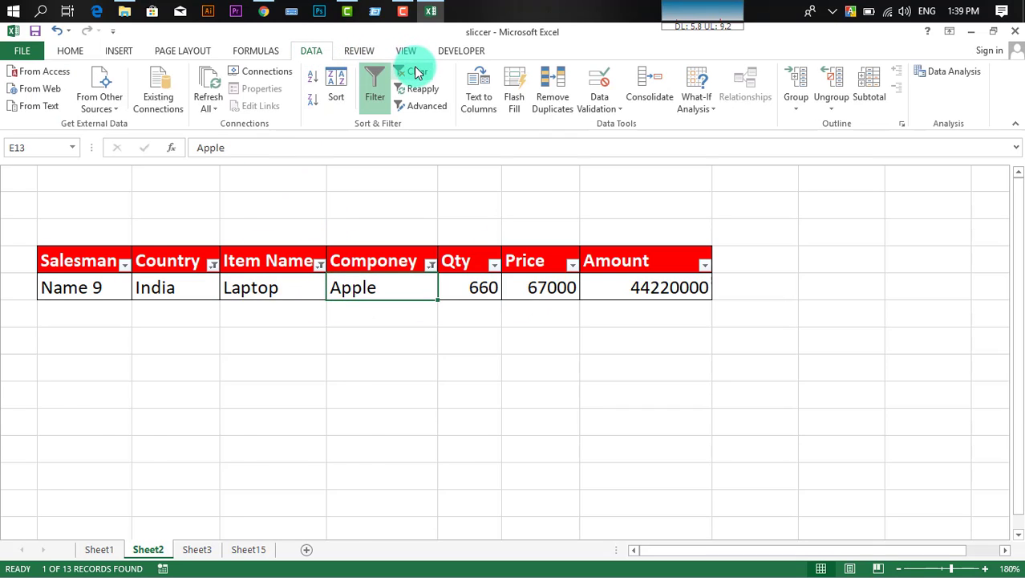
left_click(417, 72)
left_click(359, 353)
scroll(332, 350, "down", 1)
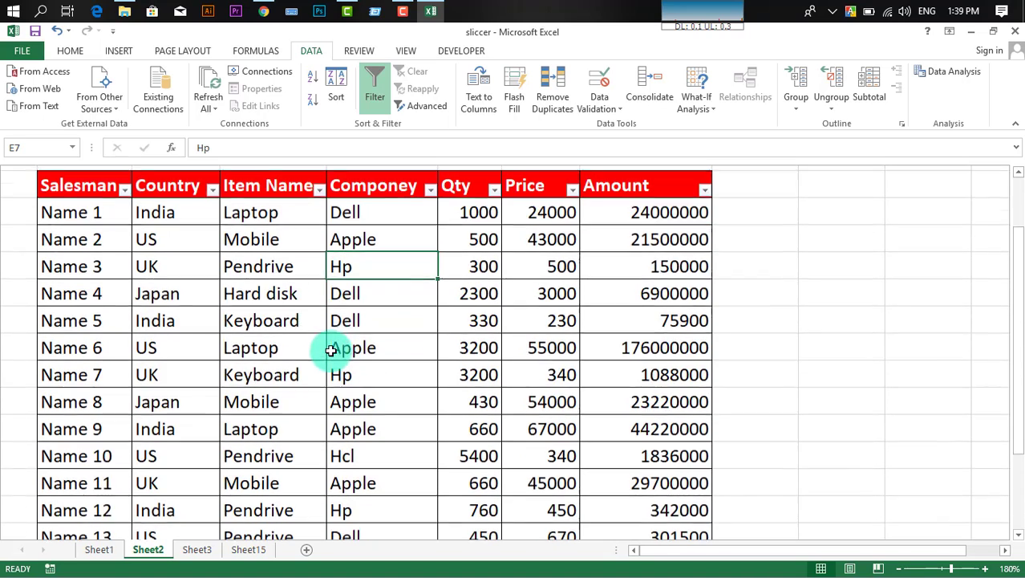
left_click(298, 320)
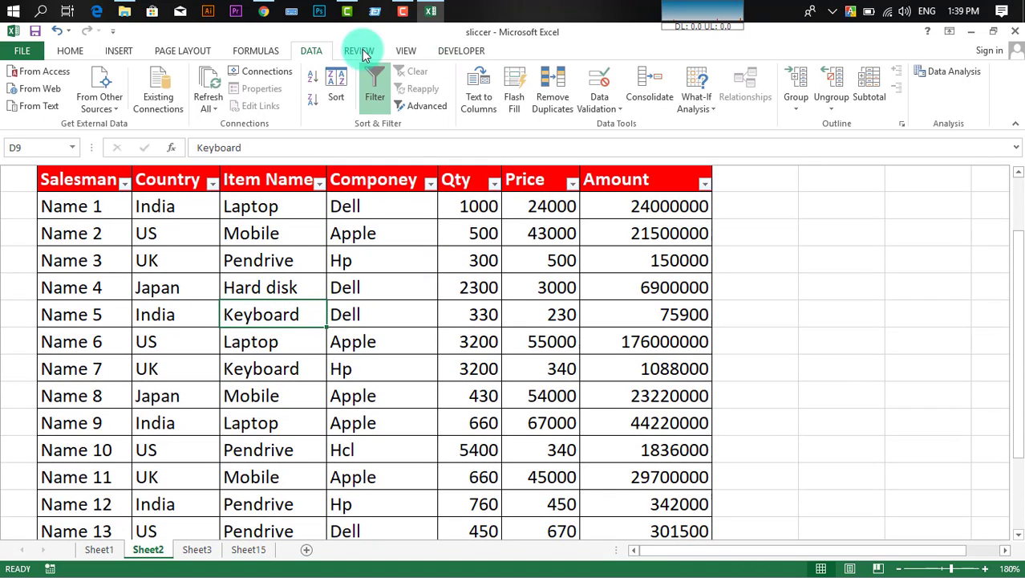
- Review the list of saved custom views and close it without applying one
left_click(405, 50)
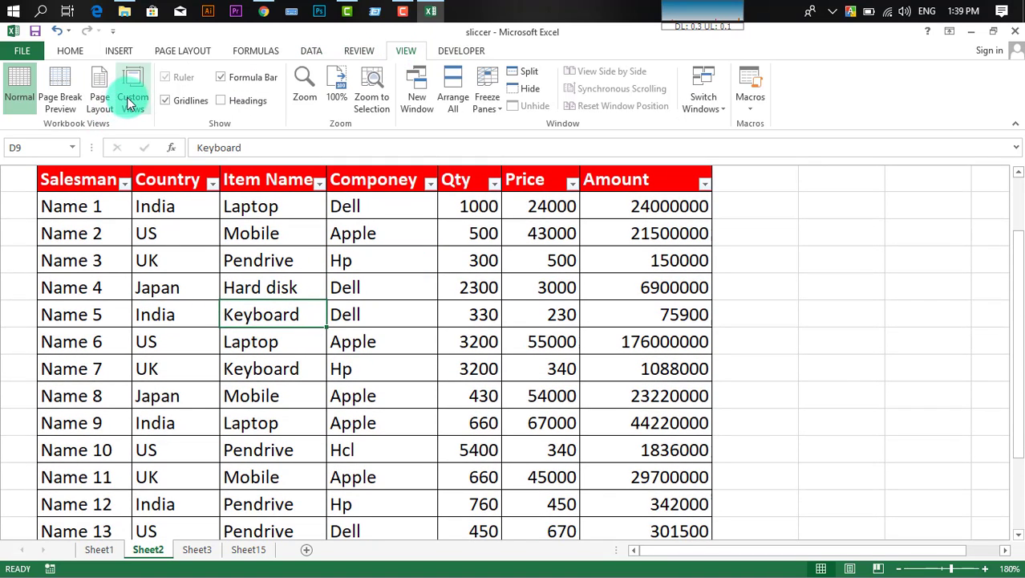
left_click(133, 100)
left_click(477, 361)
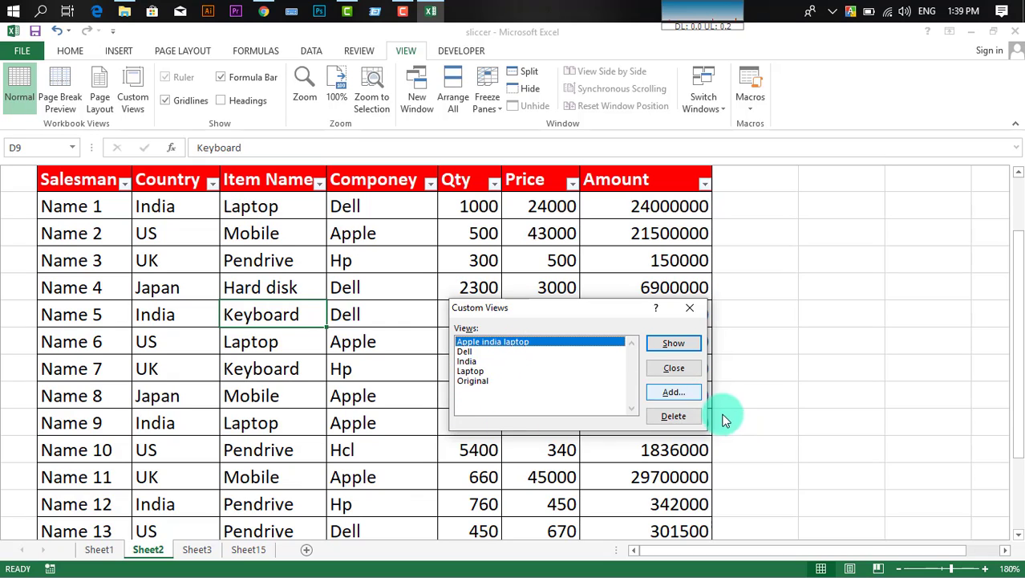
left_click(690, 310)
left_click(341, 319)
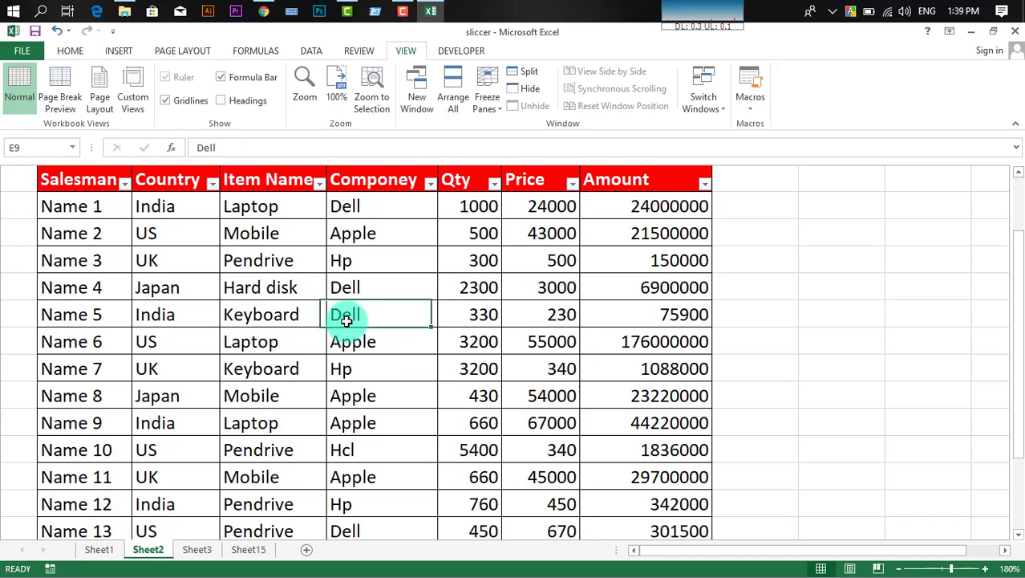
scroll(307, 335, "up", 1)
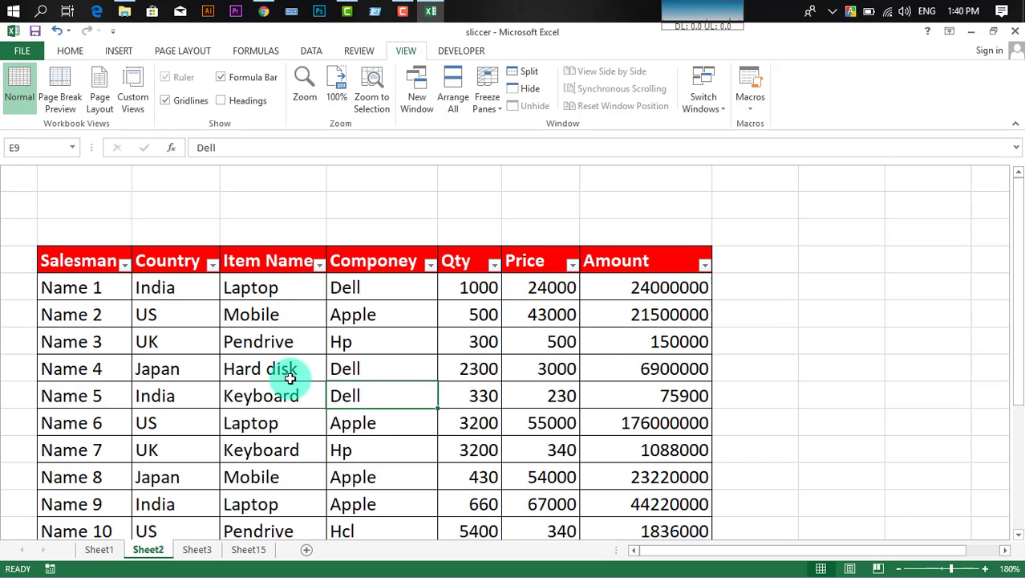
left_click(388, 378)
key("Down")
key("Down")
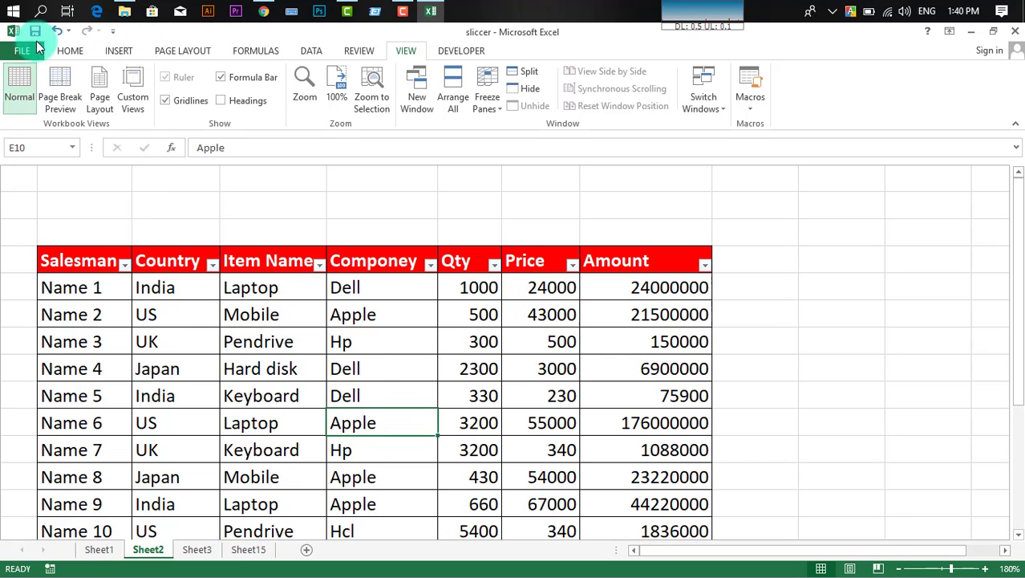
left_click(288, 421)
scroll(339, 394, "down", 1)
left_click(371, 395)
scroll(336, 387, "down", 2)
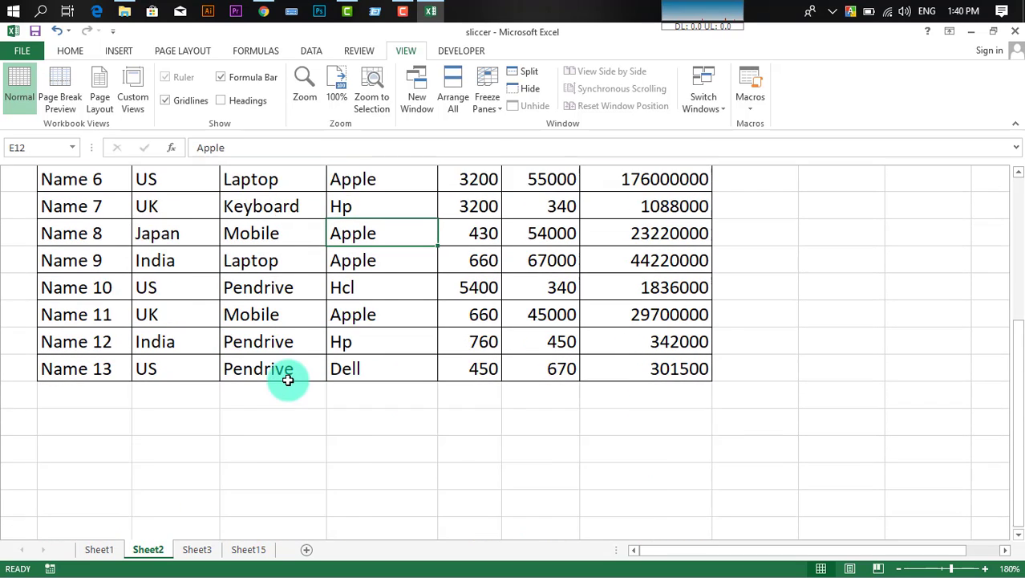
scroll(249, 349, "up", 2)
left_click(214, 319)
left_click(290, 321)
left_click(288, 342)
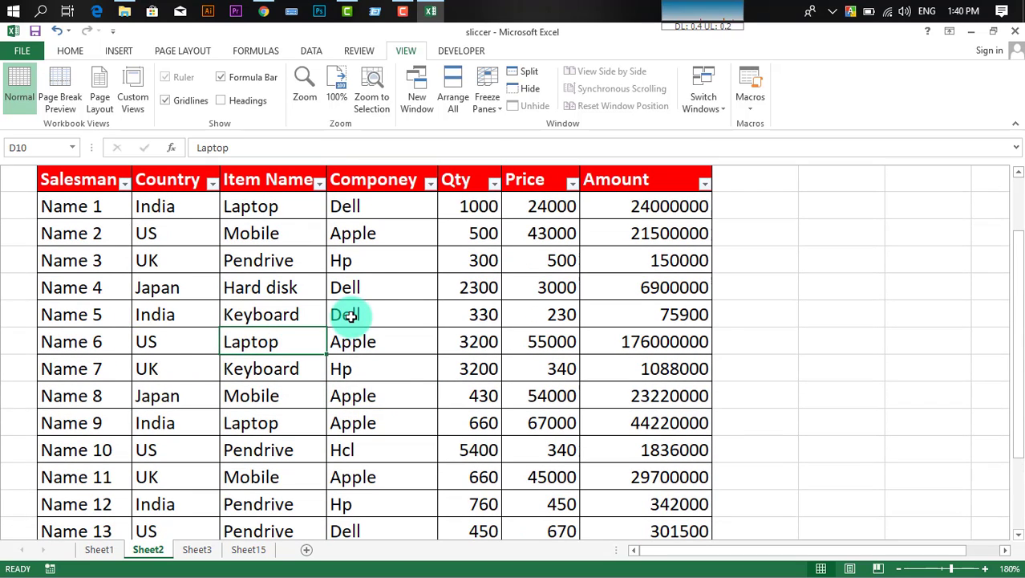
- Open the Excel options for customizing the Quick Access Toolbar and list All Commands as the available commands
left_click(13, 54)
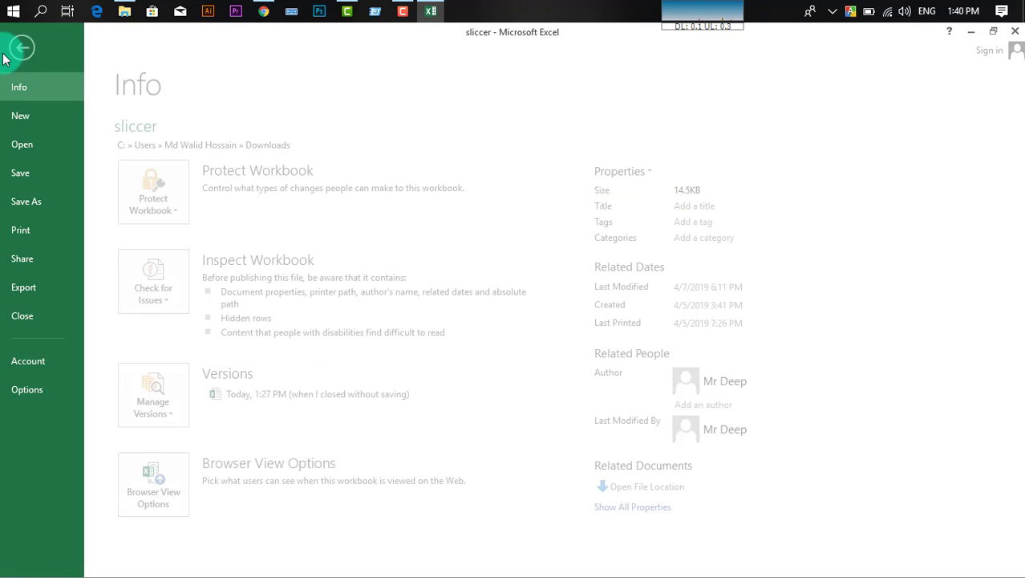
left_click(43, 393)
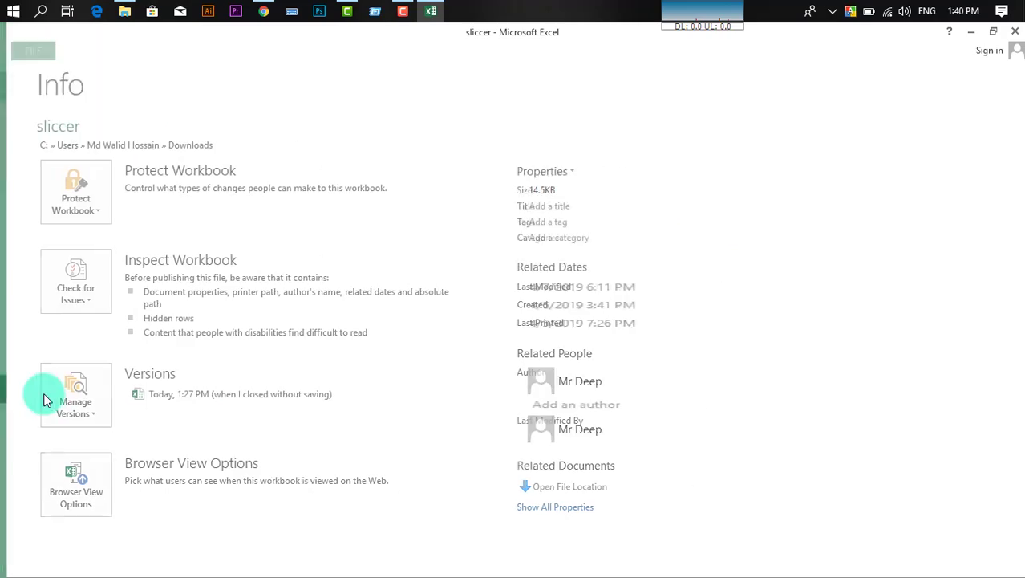
left_click_drag(528, 71, 568, 58)
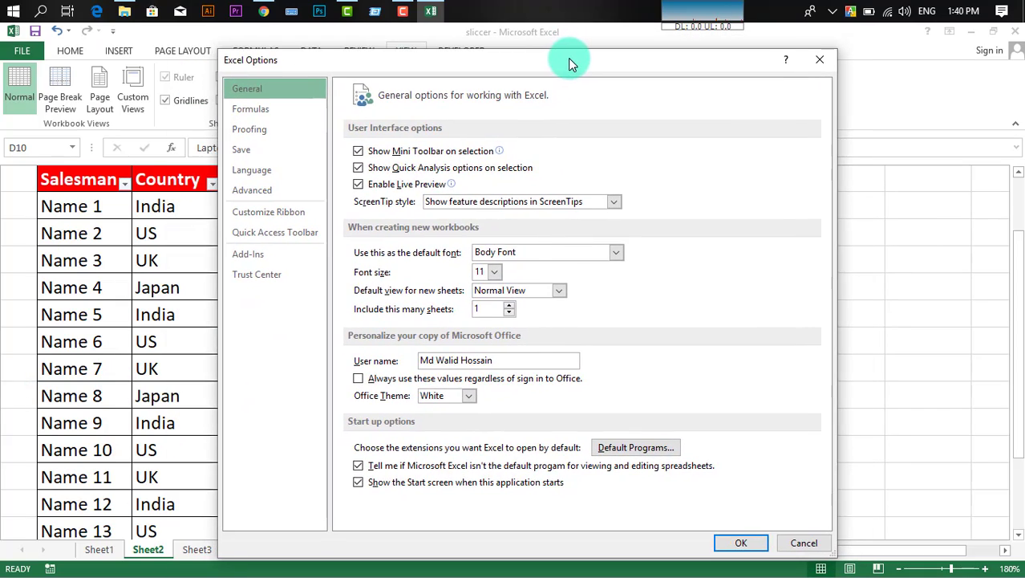
left_click(271, 106)
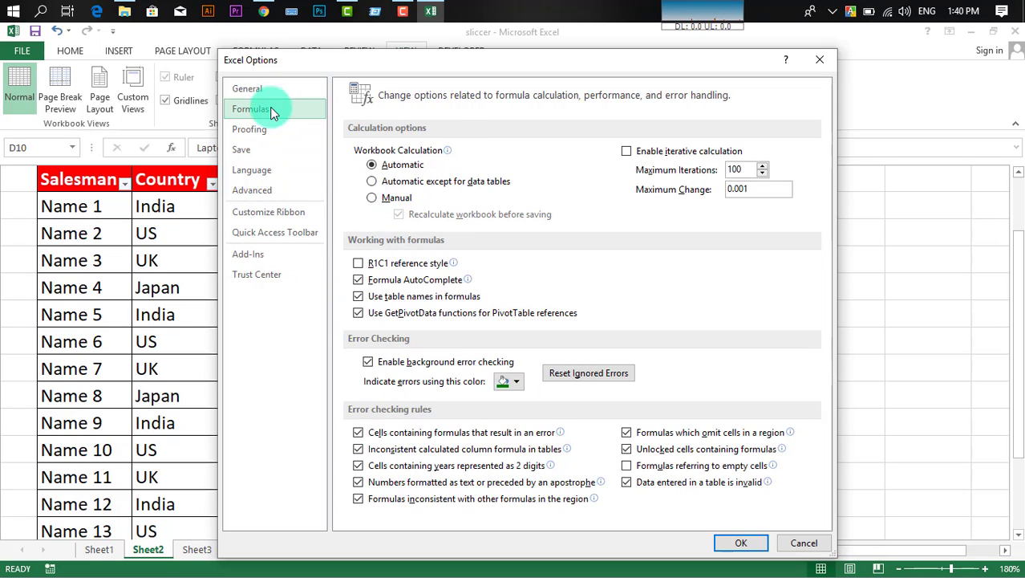
left_click(272, 92)
left_click(267, 112)
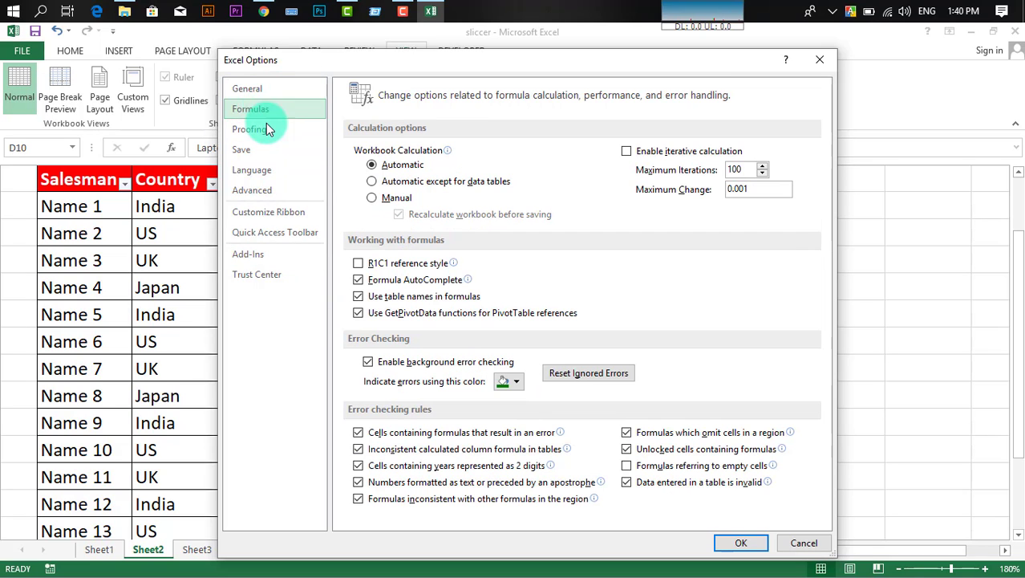
left_click(271, 233)
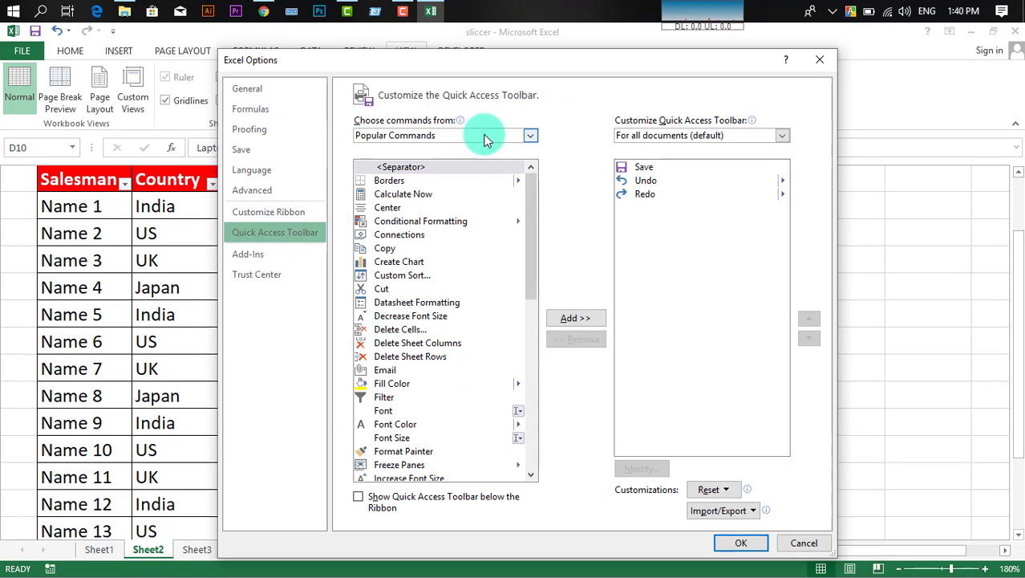
left_click(531, 136)
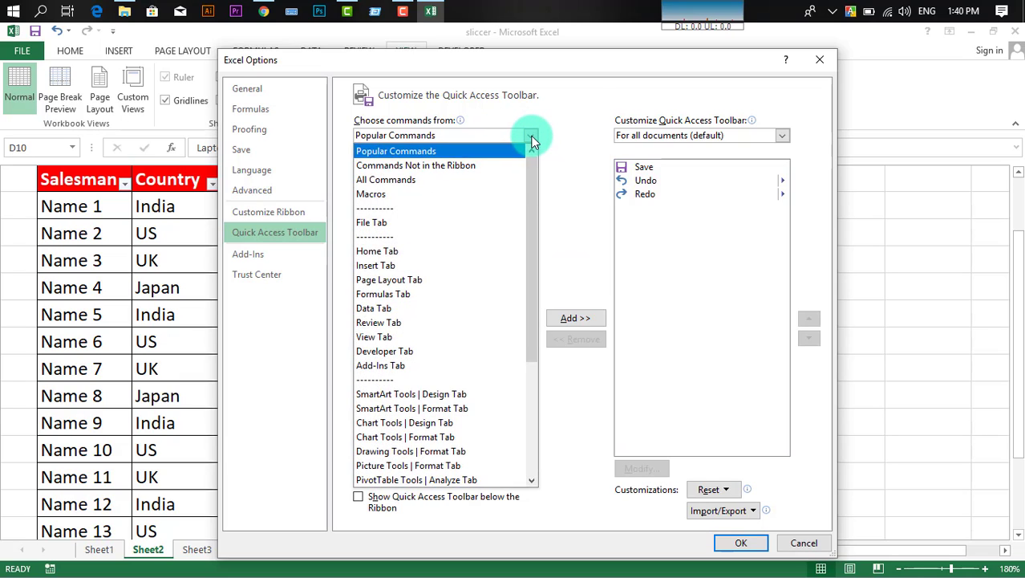
left_click(533, 138)
left_click(533, 138)
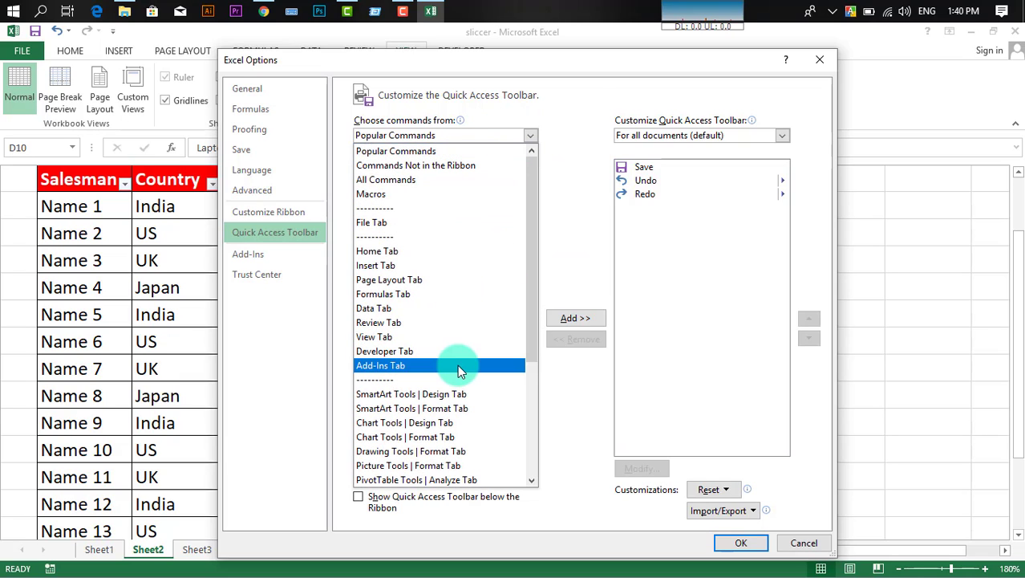
left_click(412, 183)
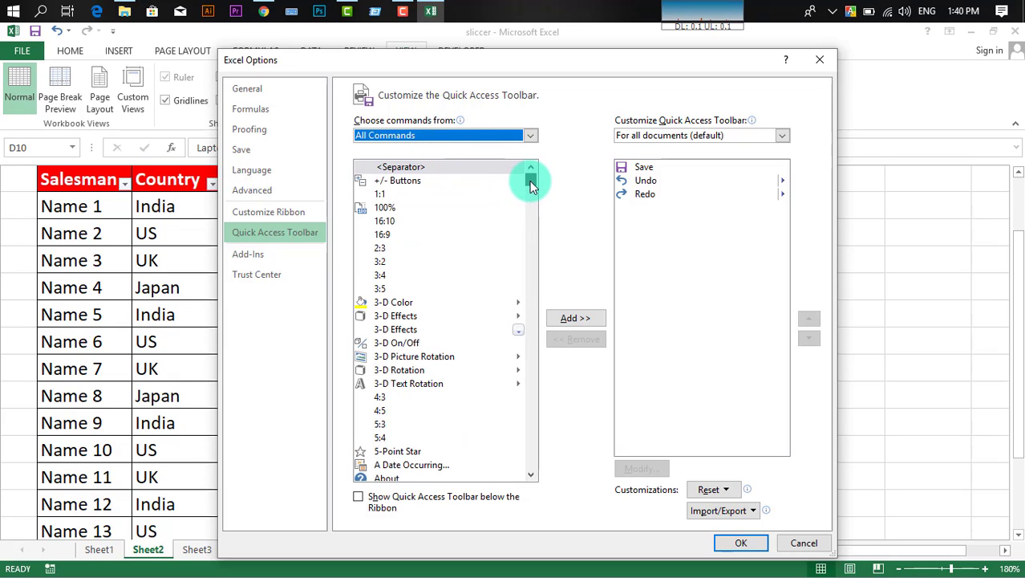
- Add the Custom Views drop-down command to the Quick Access Toolbar for all documents and confirm the options
left_click_drag(530, 182, 534, 212)
scroll(450, 234, "down", 2)
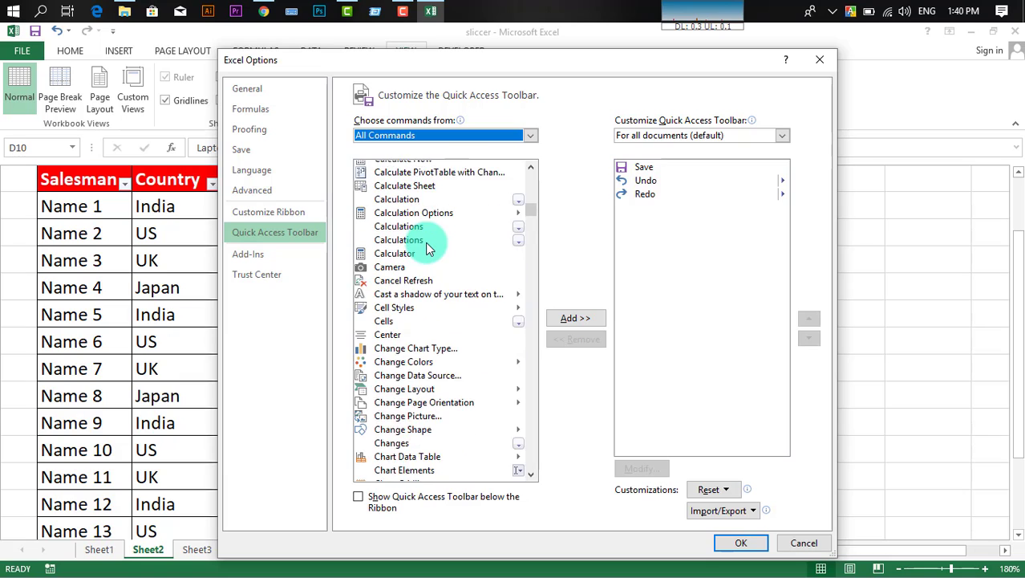
scroll(431, 245, "up", 1)
scroll(427, 241, "down", 3)
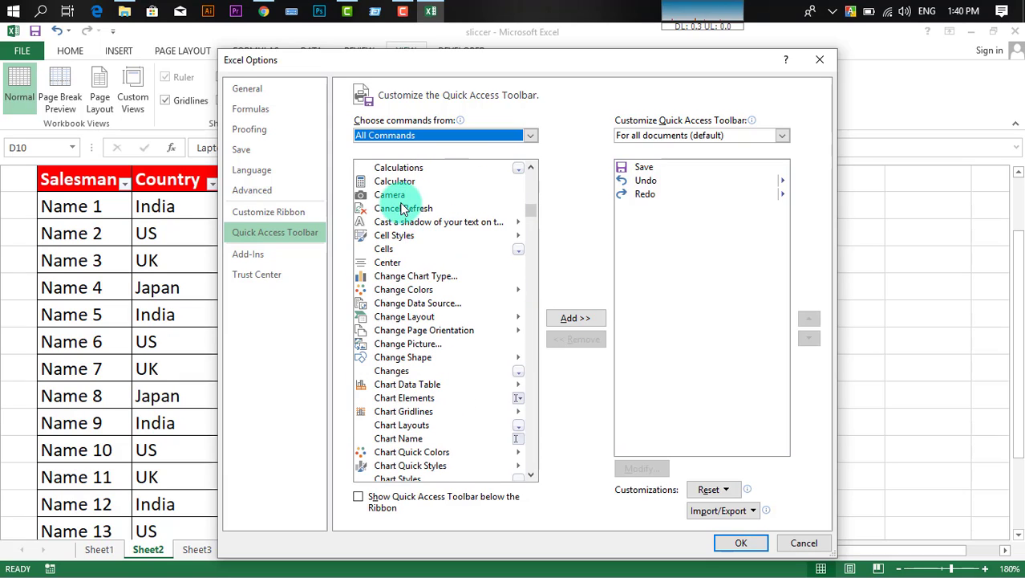
scroll(409, 240, "down", 2)
scroll(409, 277, "down", 7)
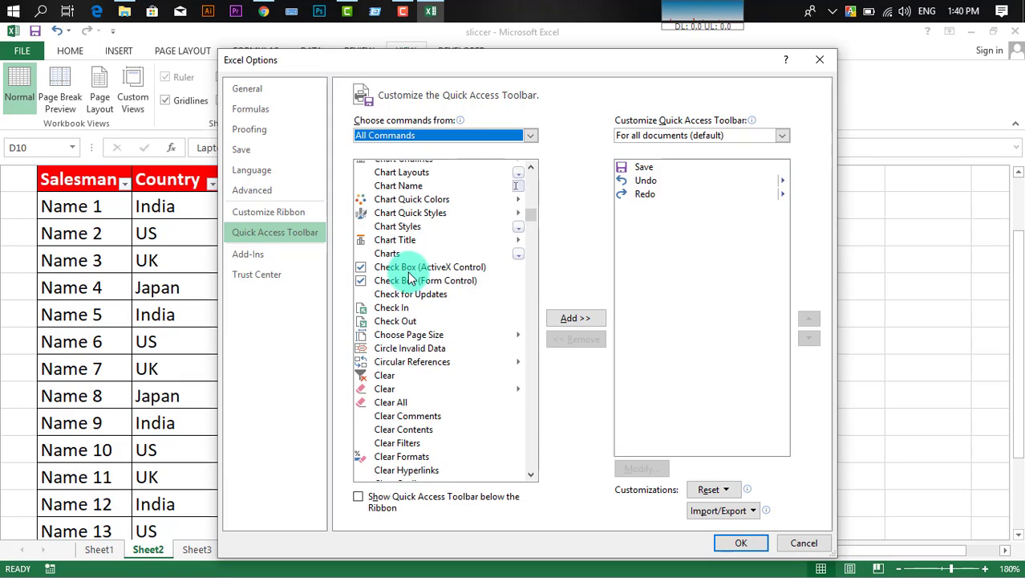
scroll(409, 277, "down", 4)
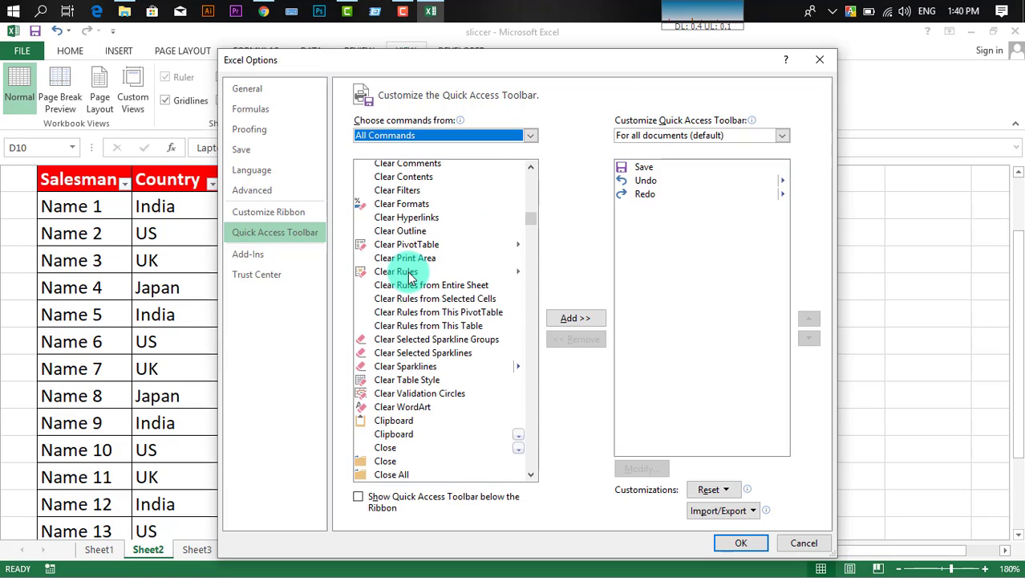
scroll(411, 277, "up", 2)
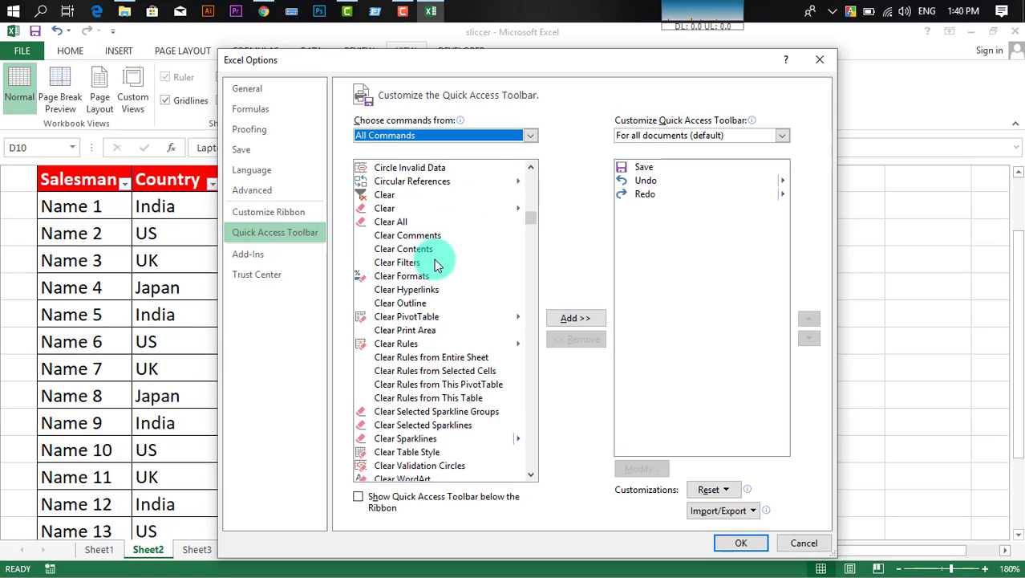
scroll(434, 262, "up", 1)
scroll(434, 261, "down", 6)
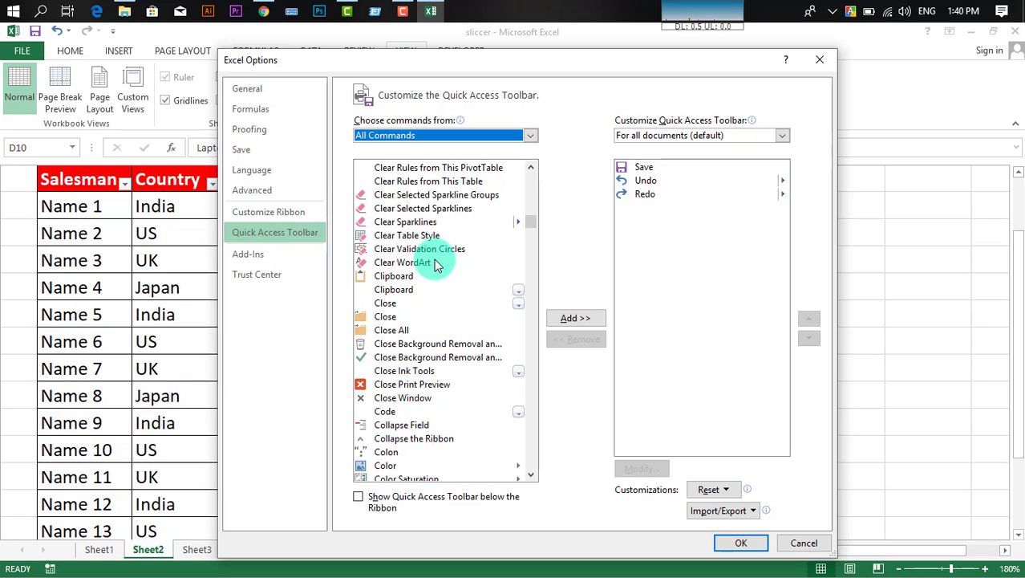
scroll(436, 264, "down", 10)
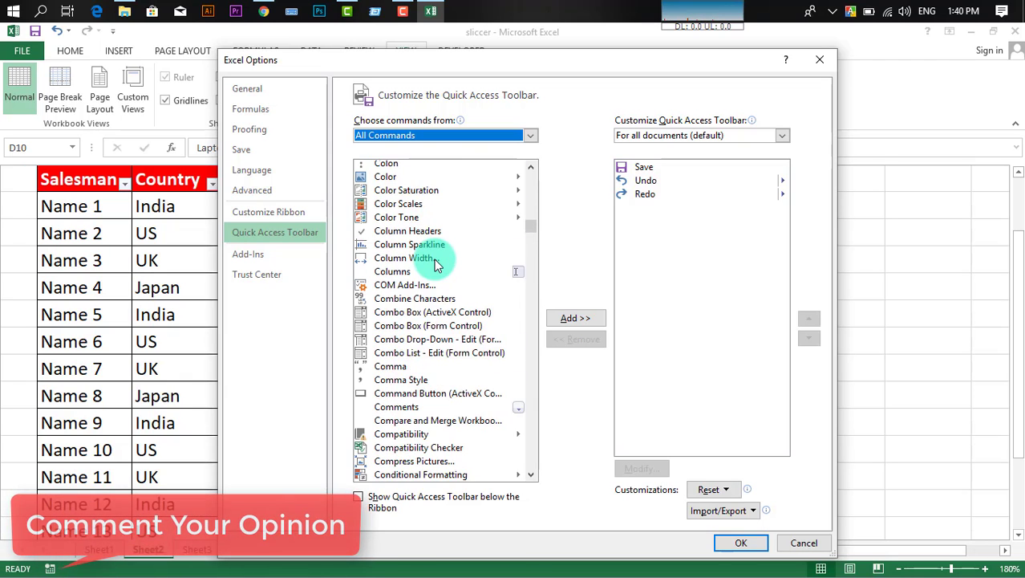
scroll(436, 265, "down", 3)
scroll(435, 265, "down", 12)
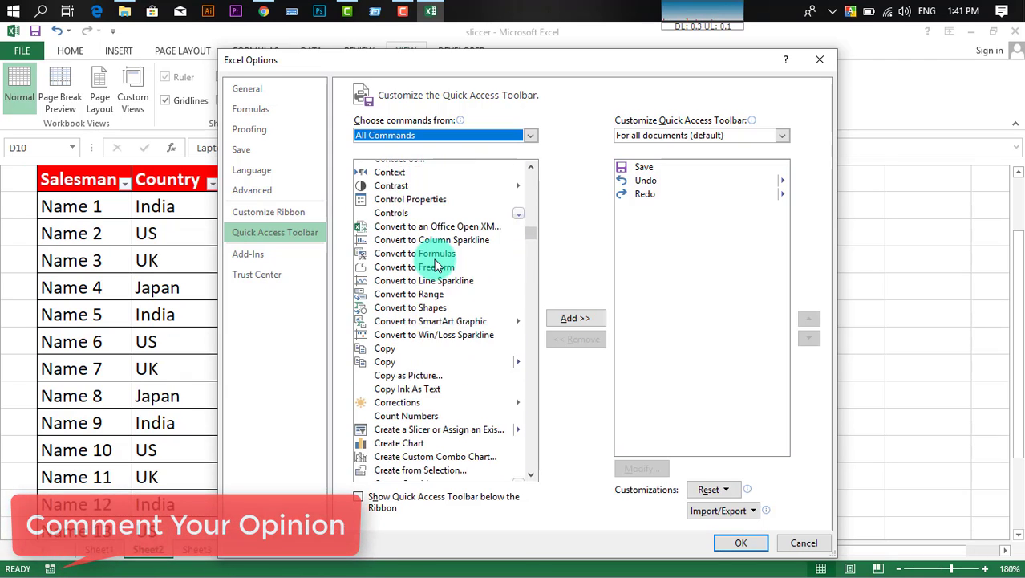
scroll(435, 264, "down", 3)
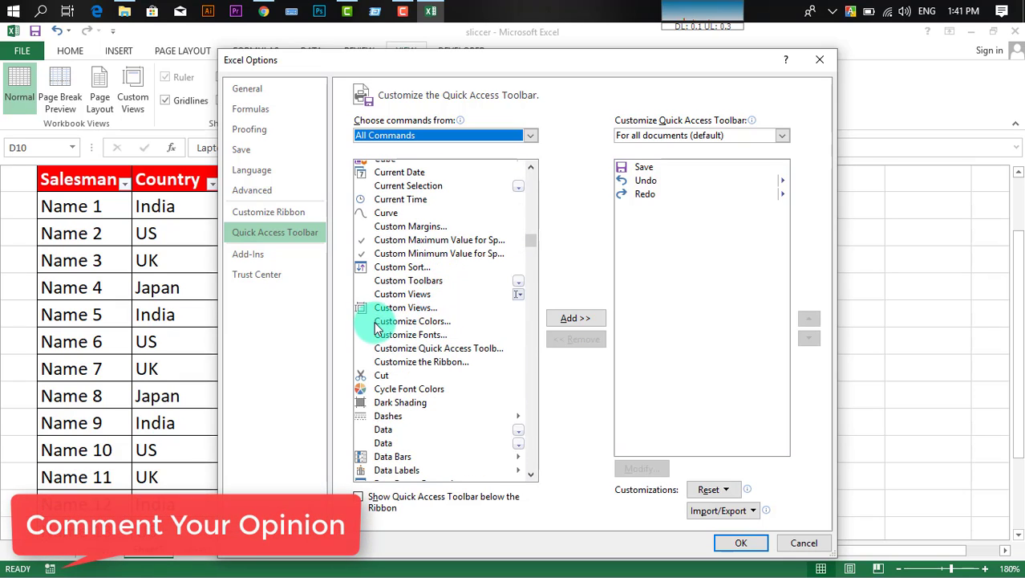
left_click(422, 296)
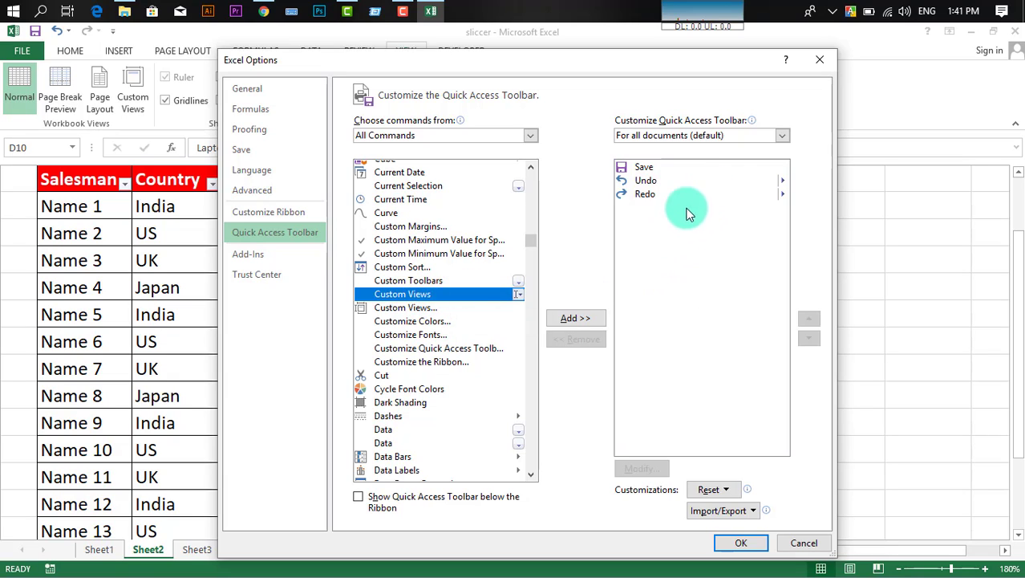
left_click(583, 320)
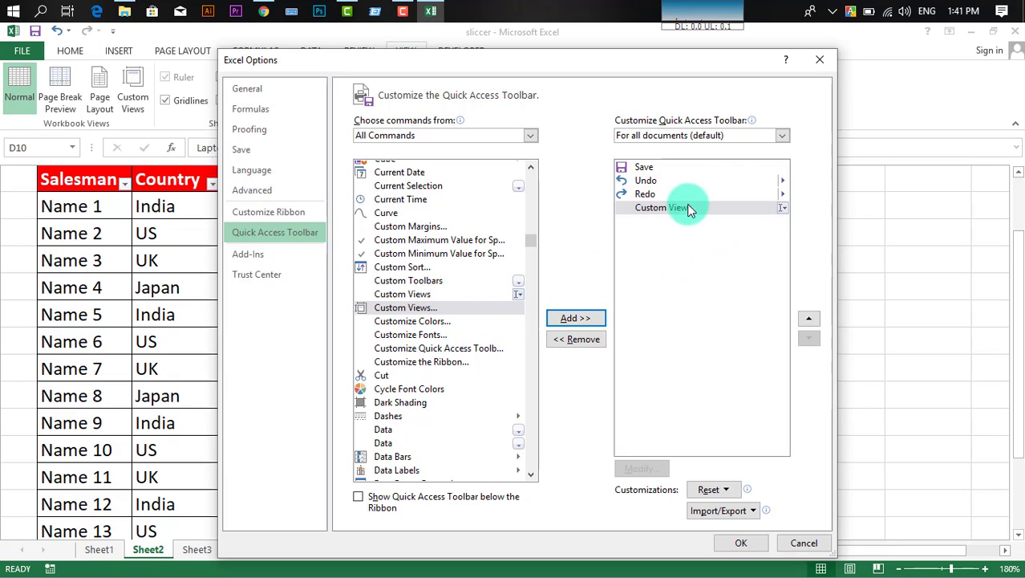
left_click(740, 543)
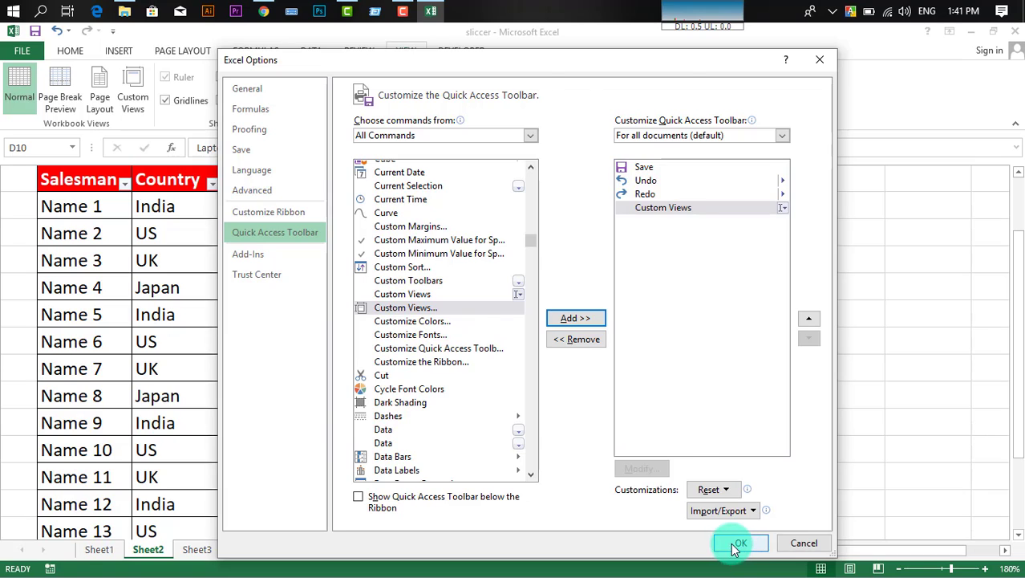
left_click(852, 280)
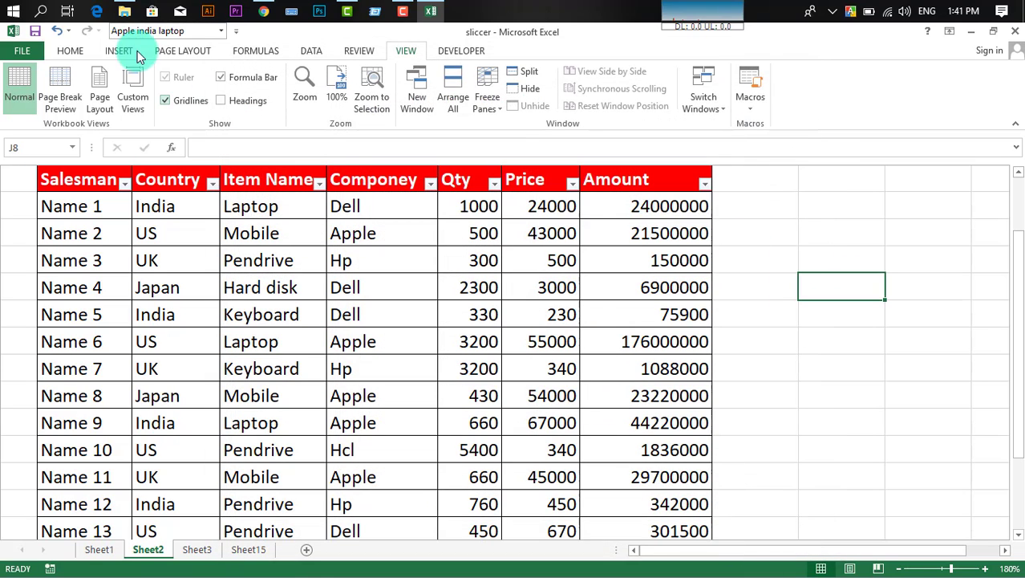
- Apply the Original custom view from the Quick Access Toolbar and look through the sales table's records
left_click(222, 33)
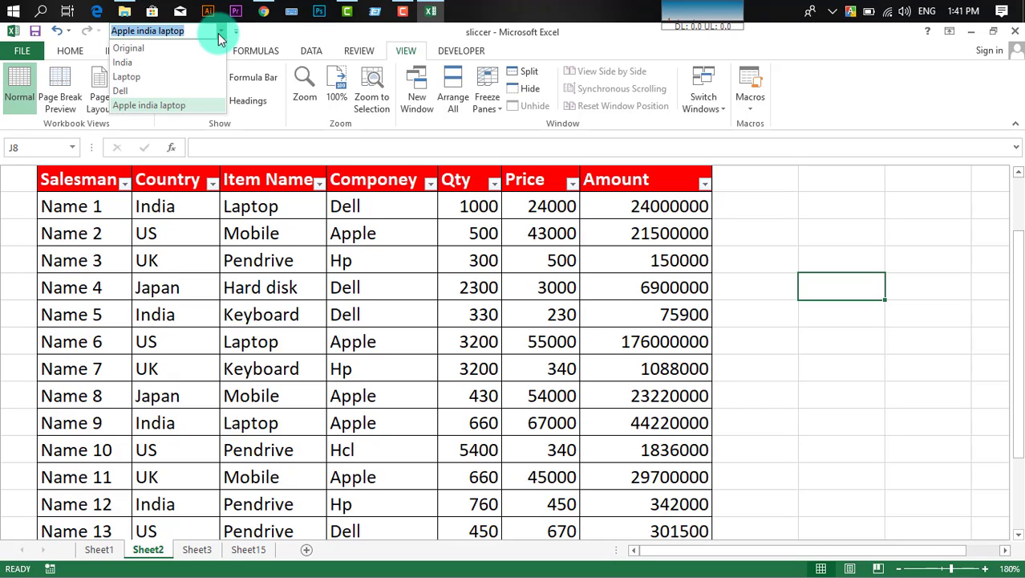
left_click(189, 47)
left_click(343, 316)
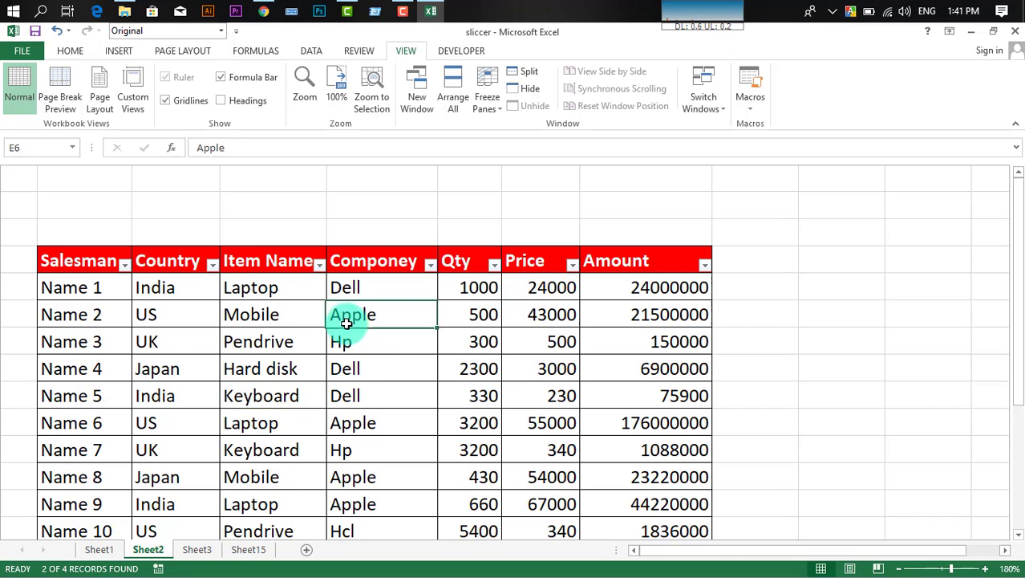
scroll(249, 322, "down", 2)
scroll(250, 322, "up", 2)
left_click(250, 319)
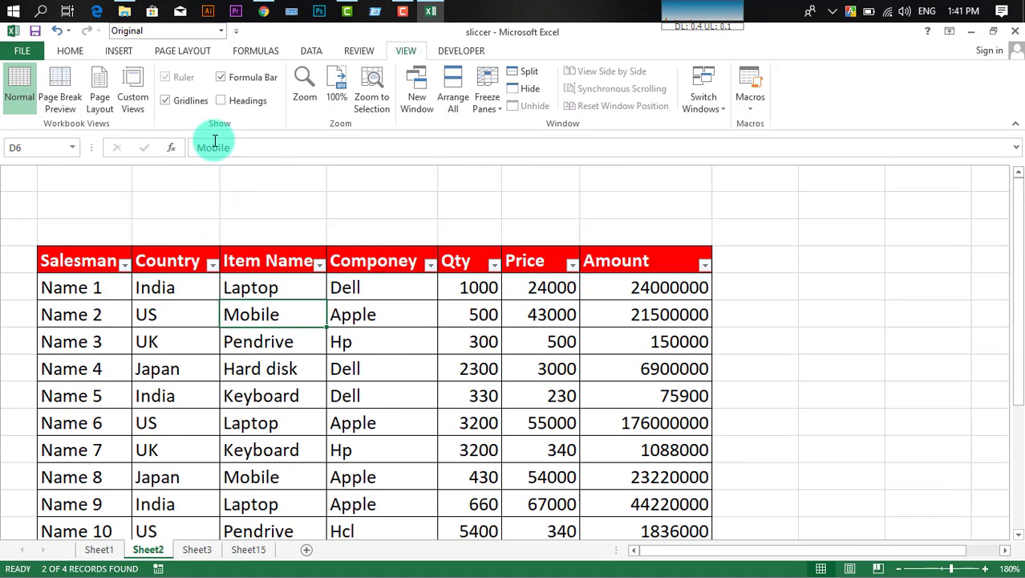
- Switch the sales table to the India custom view and check the Country column entries
left_click(220, 30)
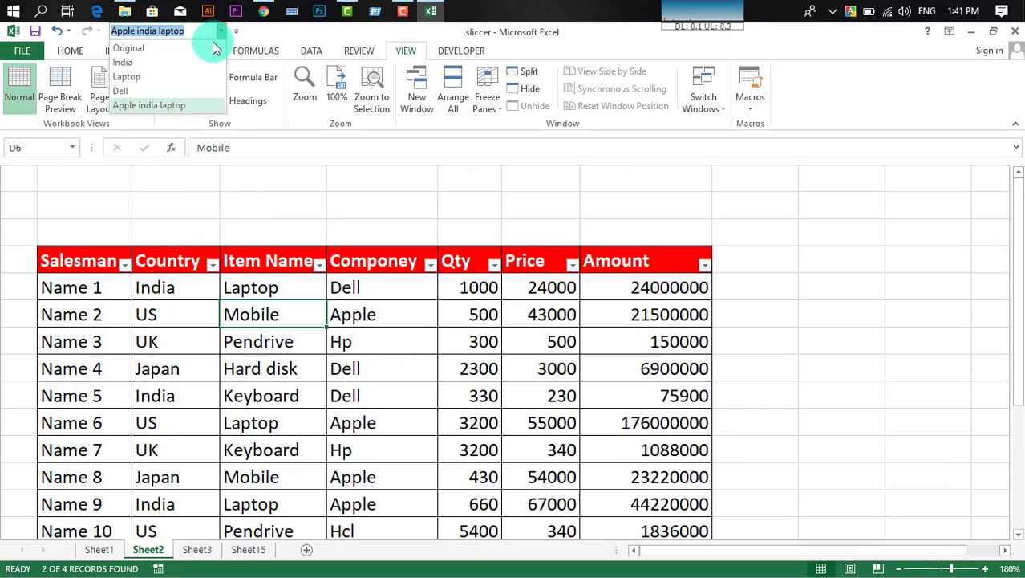
left_click(187, 64)
left_click(389, 340)
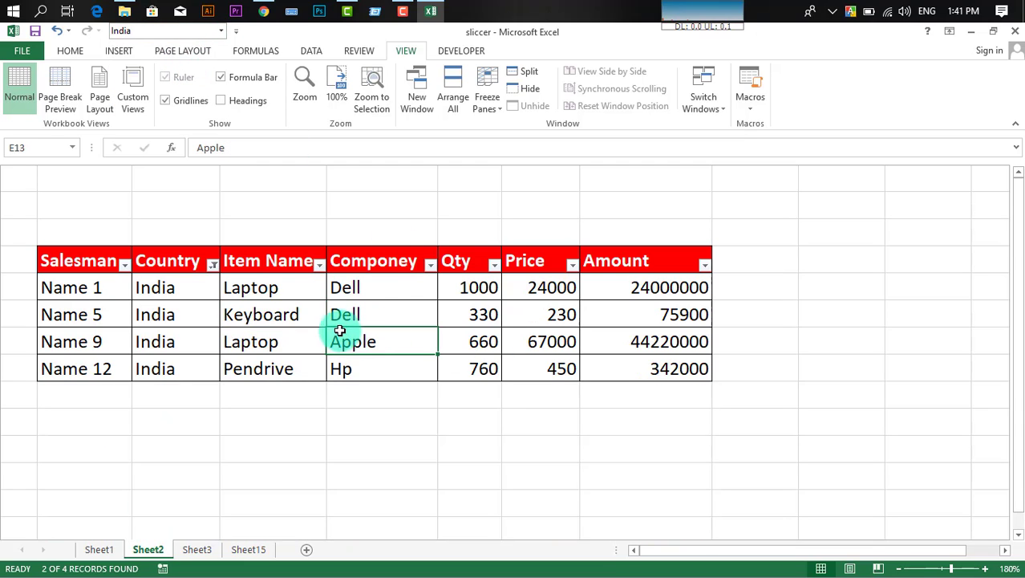
left_click_drag(177, 282, 177, 356)
left_click(372, 339)
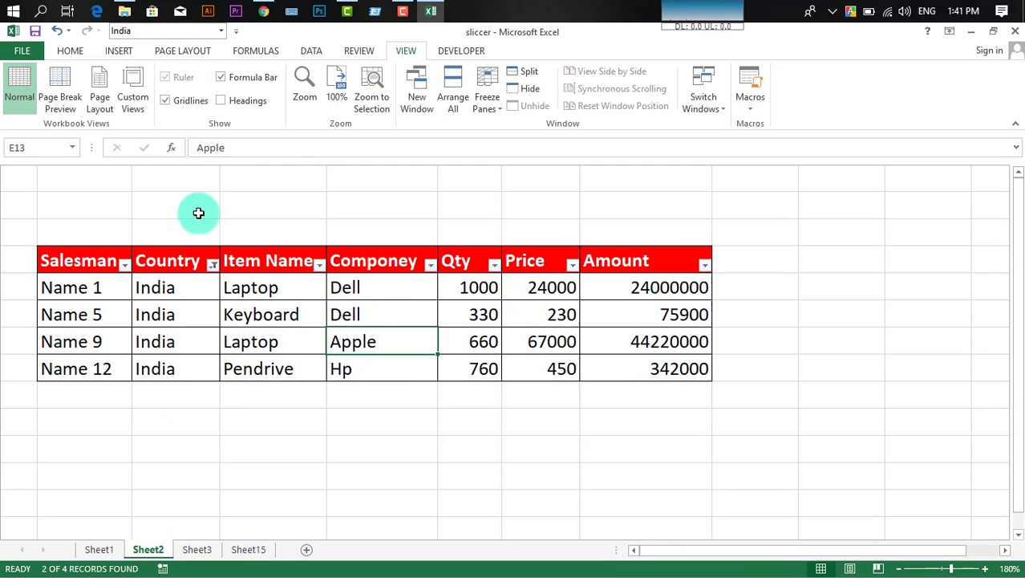
- Switch the sales table to the Laptop custom view and check the Item Name entries
left_click(222, 32)
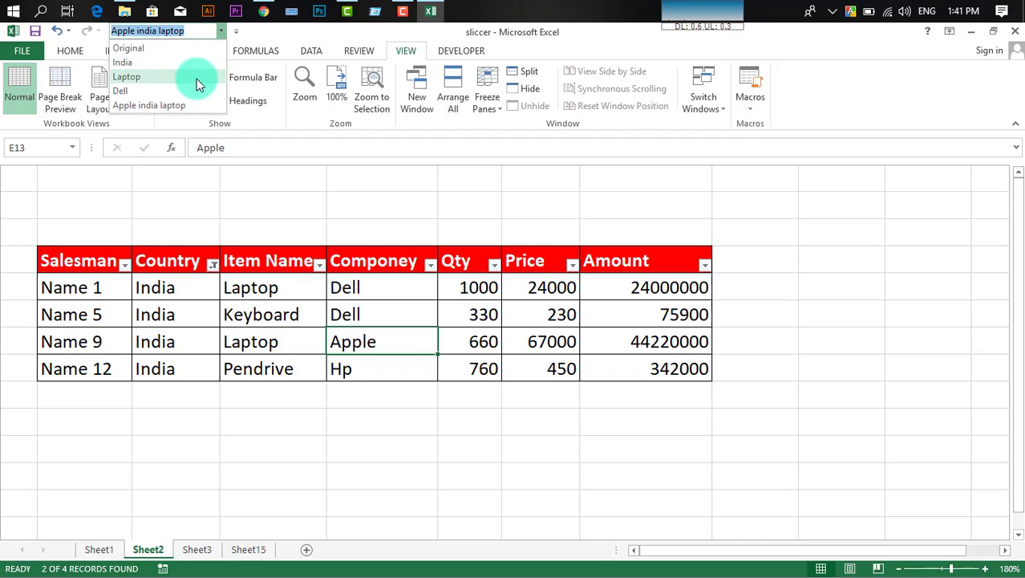
left_click(196, 77)
left_click(553, 341)
left_click_drag(188, 314, 253, 314)
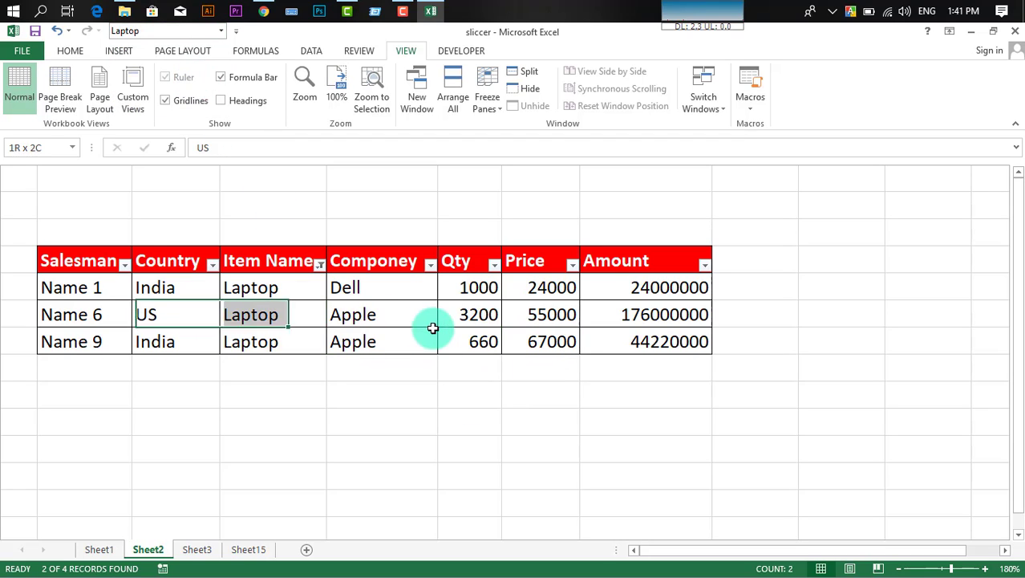
left_click_drag(433, 328, 434, 329)
left_click(469, 314)
- Switch the sales table to the Dell custom view and check the Componey column entries
left_click(222, 33)
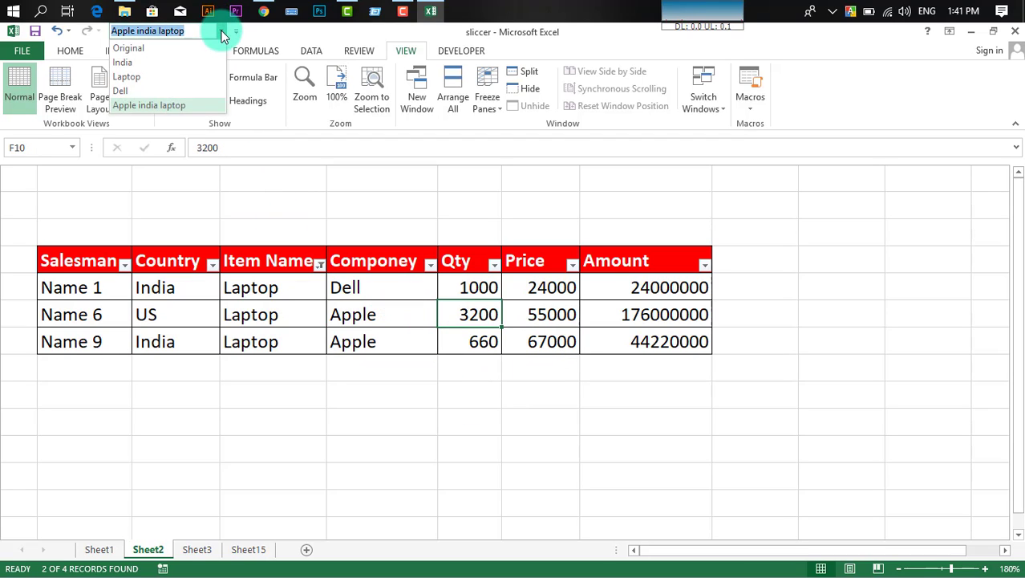
left_click(198, 90)
left_click_drag(349, 314, 359, 371)
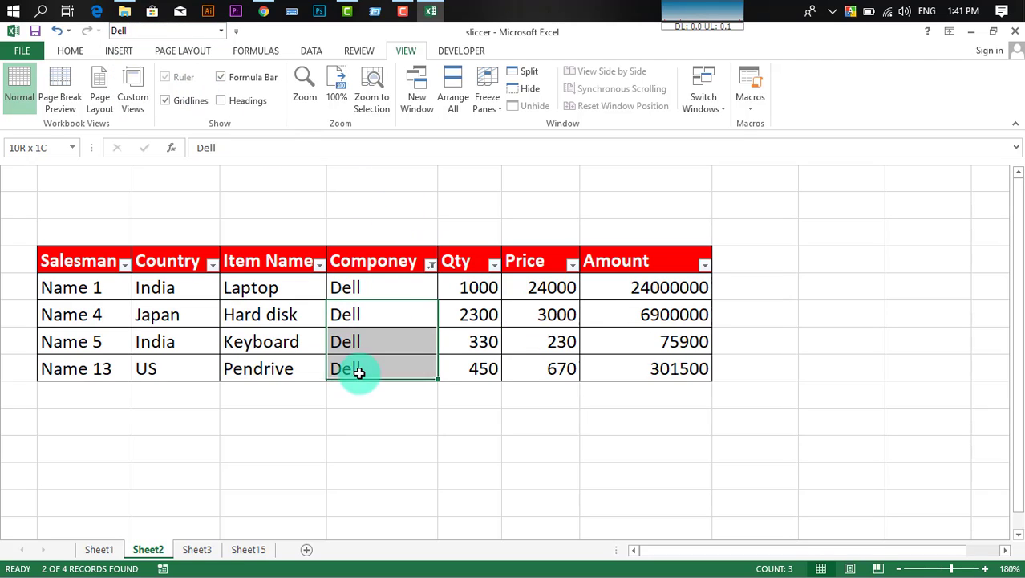
left_click(378, 305)
- Switch the sales table to the Apple india laptop custom view and check the filtered record's company and price
left_click(218, 31)
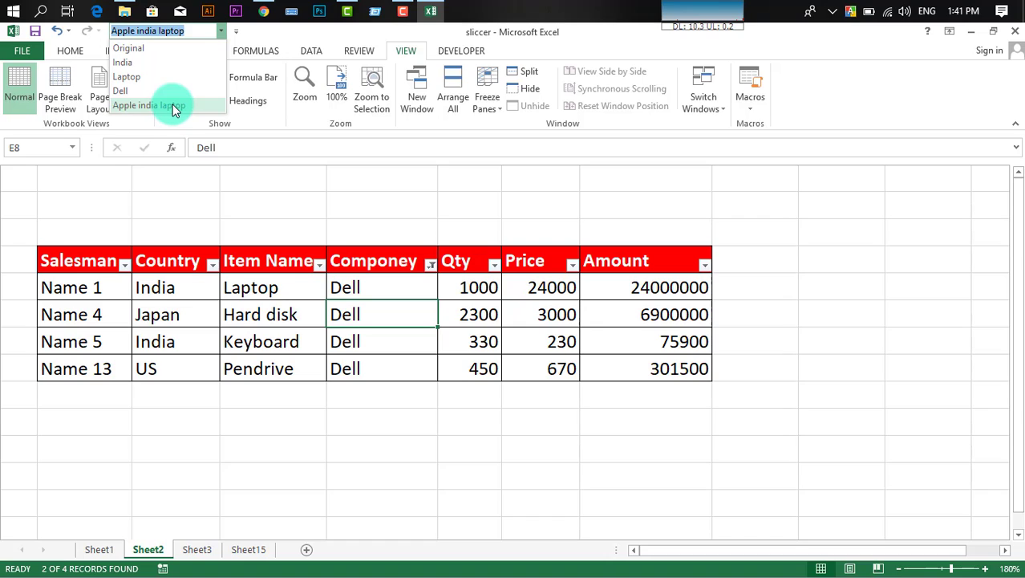
left_click(172, 104)
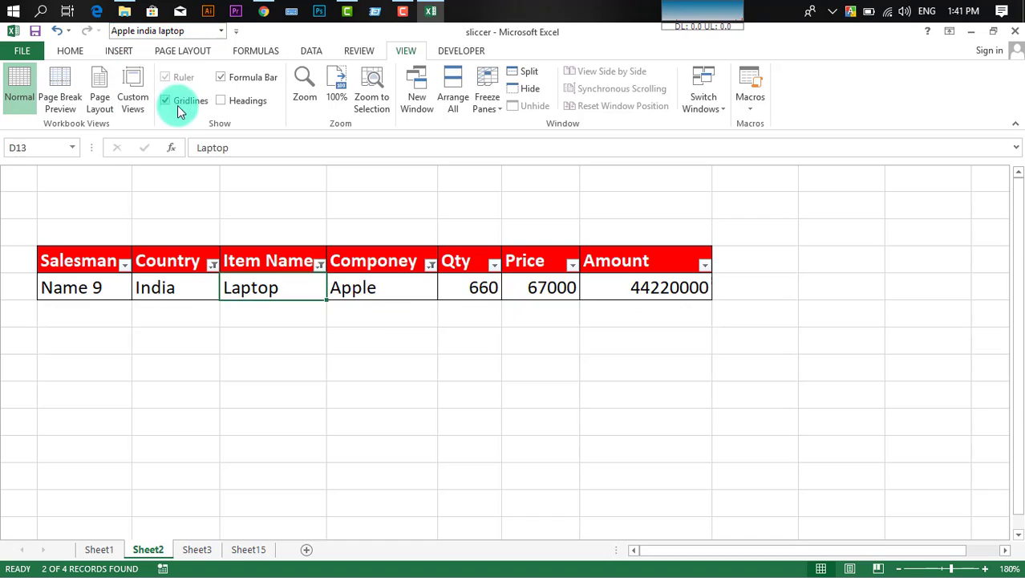
left_click(385, 288)
left_click(521, 285)
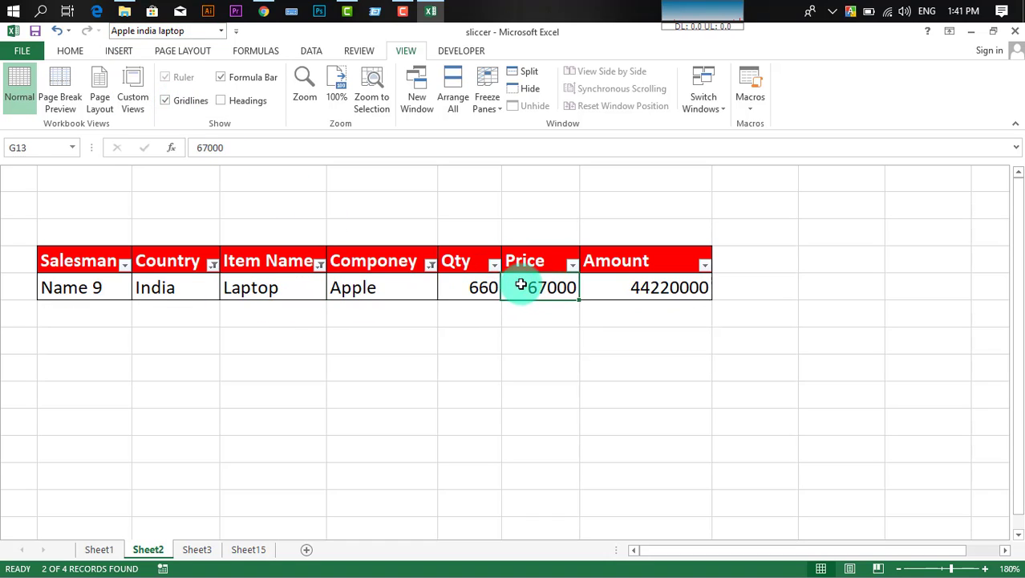
- Check the Item Name and Country of the filtered record and return the sales table to the Original custom view
left_click(238, 288)
left_click(191, 286)
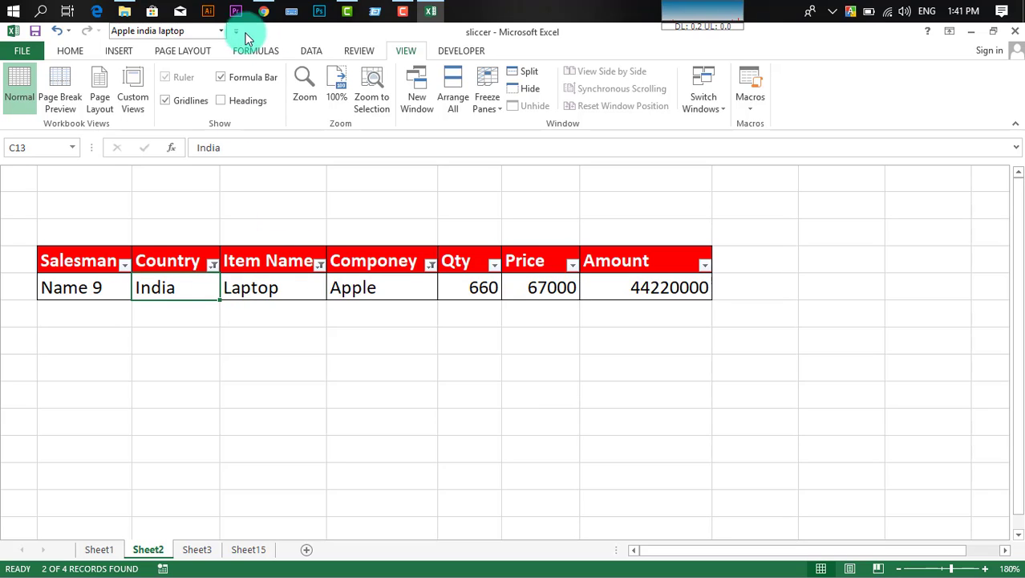
left_click(220, 32)
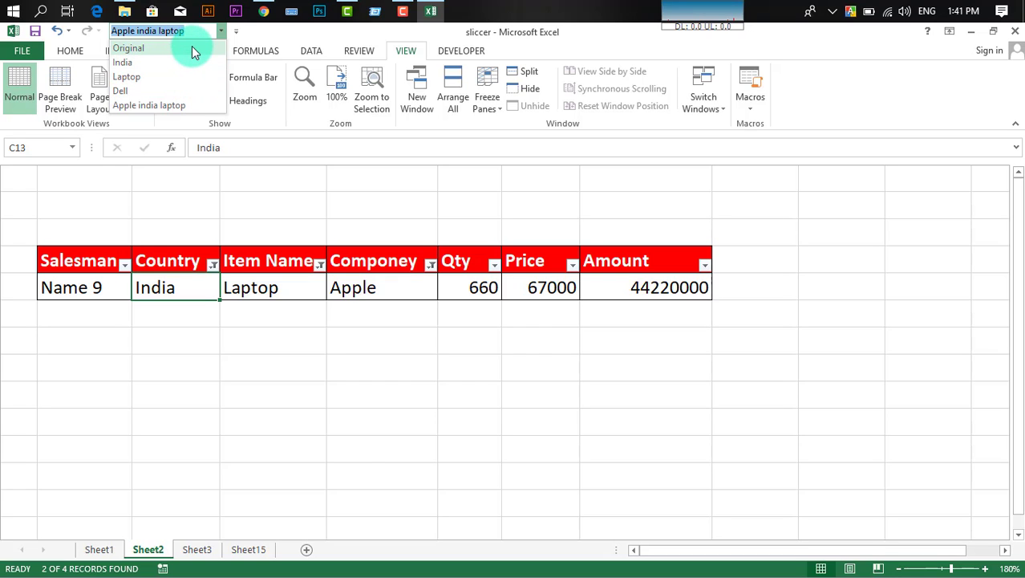
left_click(192, 48)
left_click(385, 337)
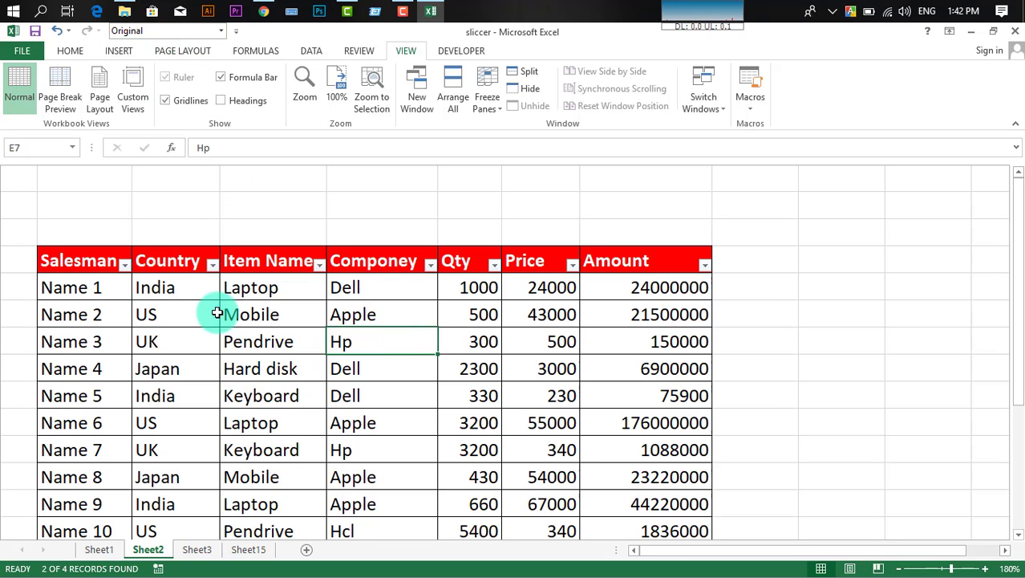
- Switch the sales table to the India custom view and back to the Original view
left_click(225, 31)
left_click(201, 56)
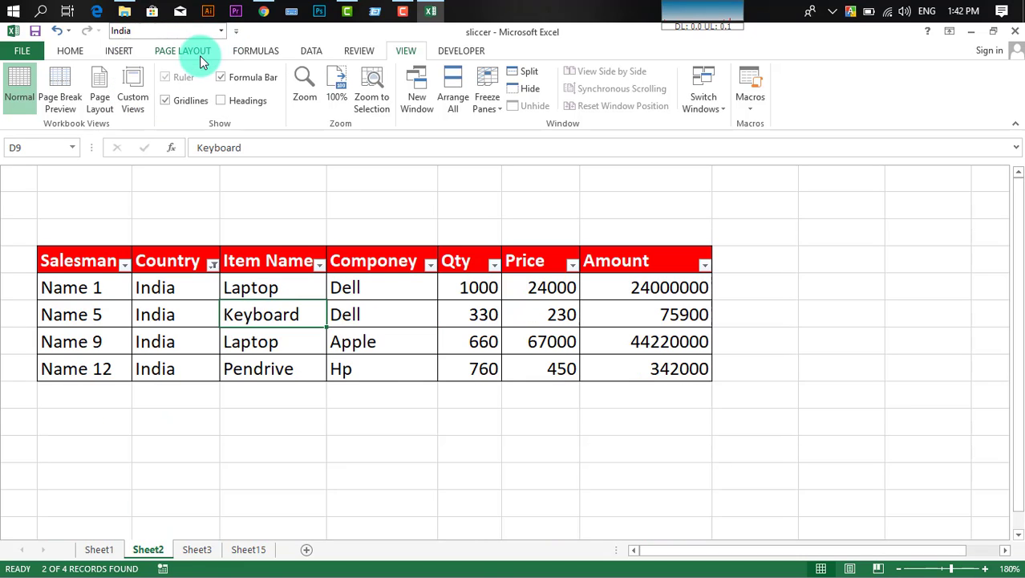
left_click(221, 32)
left_click(200, 45)
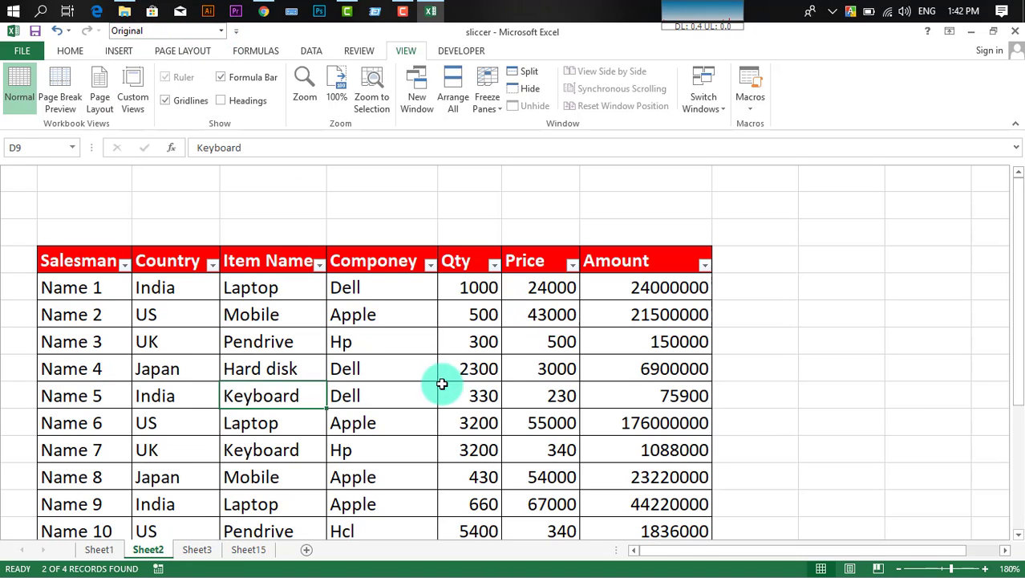
left_click(517, 367)
scroll(316, 382, "down", 3)
scroll(316, 381, "up", 2)
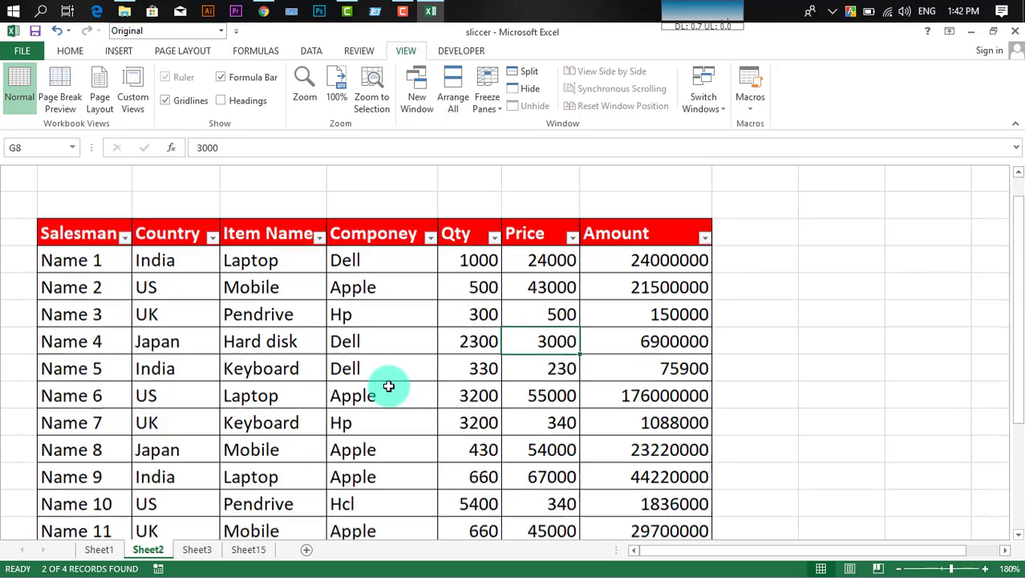
scroll(389, 386, "down", 1)
scroll(377, 391, "up", 1)
left_click(366, 393)
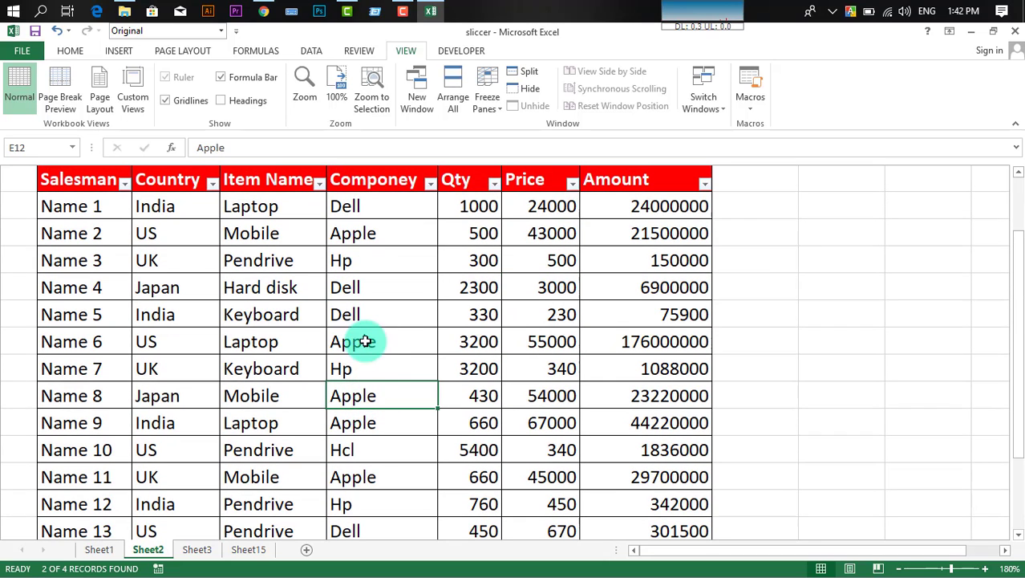
left_click(384, 371)
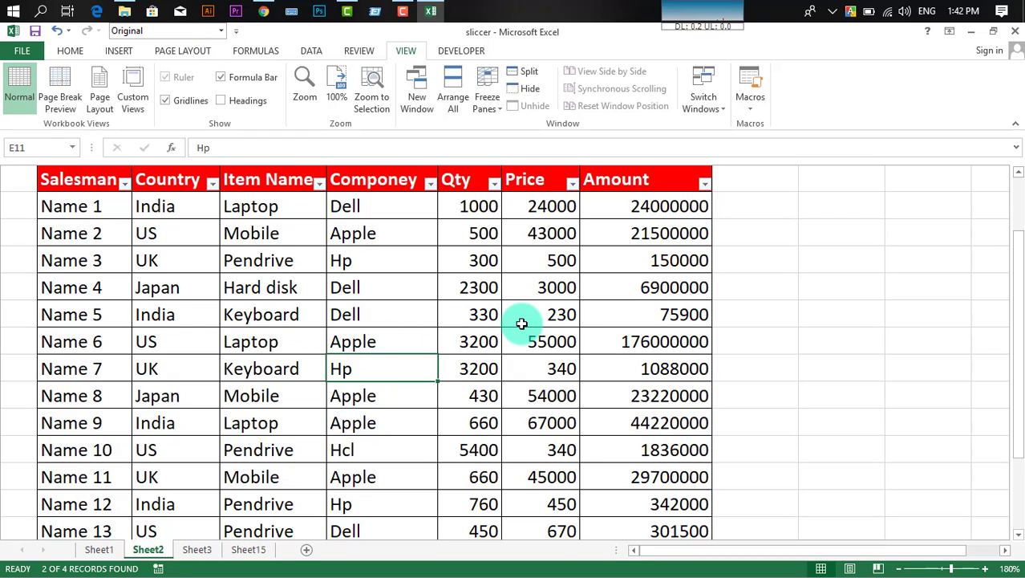
left_click(524, 368)
left_click(542, 422)
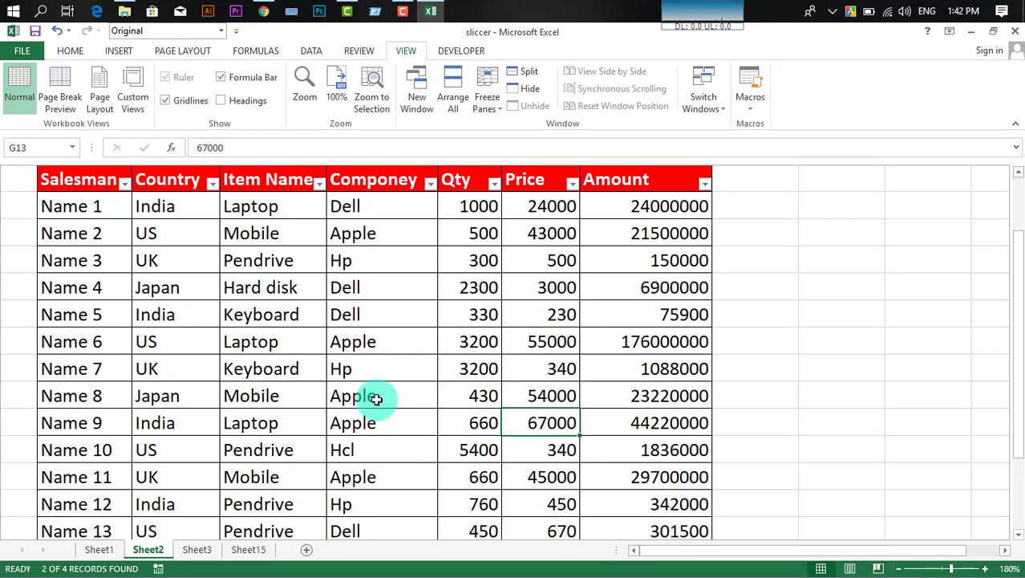
left_click(334, 373)
left_click(183, 286)
left_click_drag(294, 341, 593, 477)
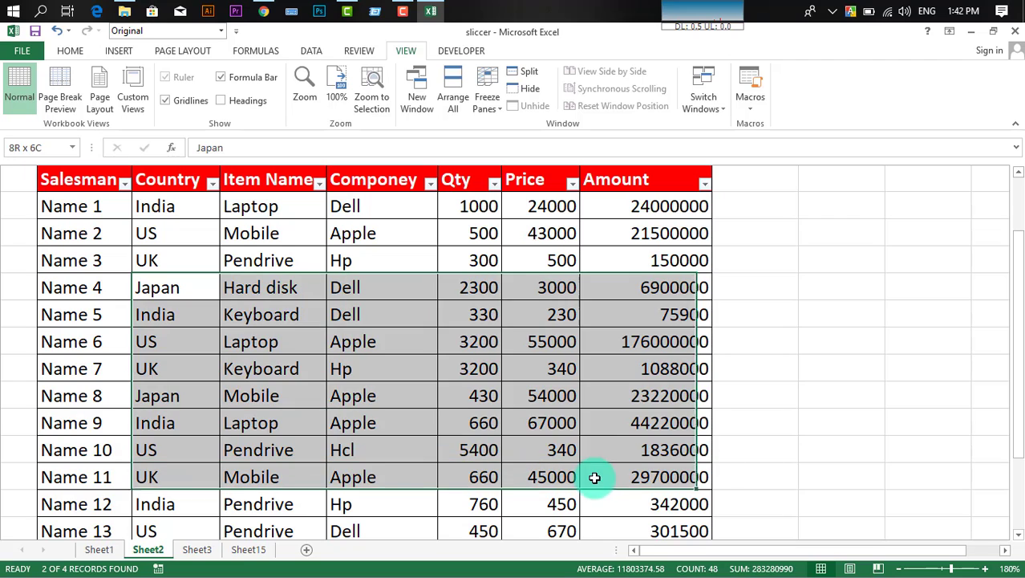
left_click(241, 279)
left_click_drag(155, 269, 487, 433)
left_click(583, 434)
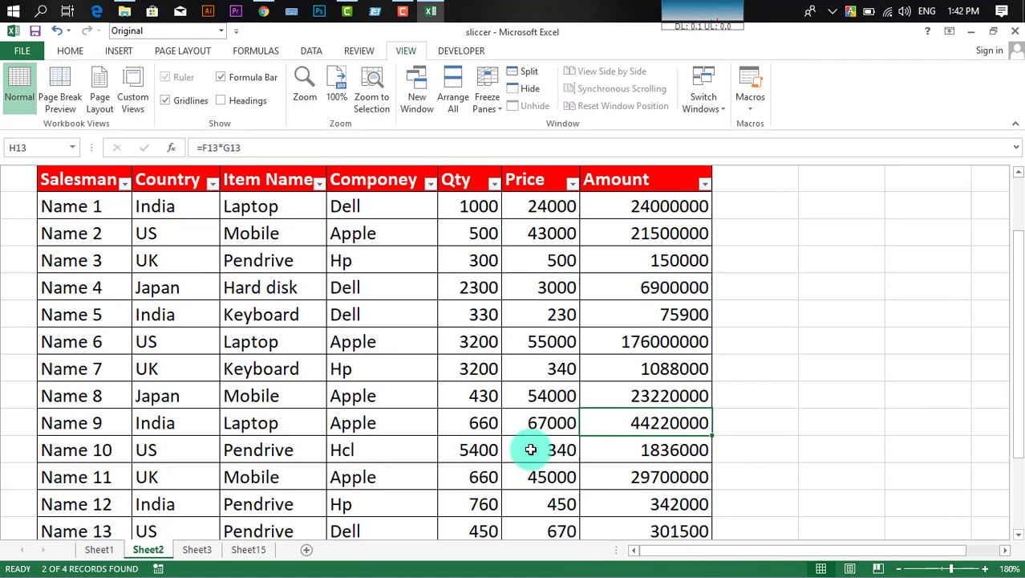
left_click_drag(189, 267, 488, 355)
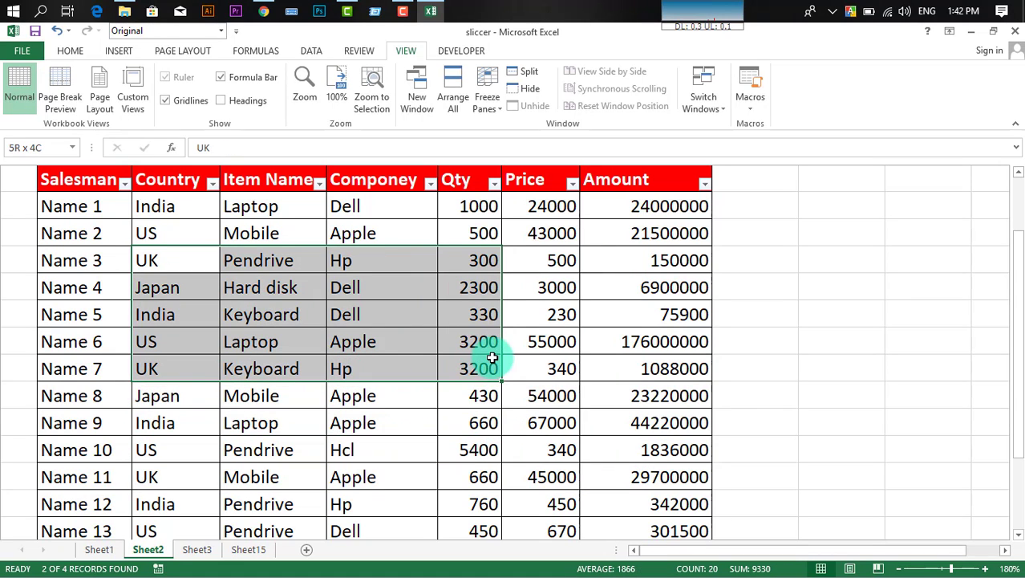
left_click(554, 395)
left_click_drag(317, 320, 502, 420)
left_click_drag(429, 468, 316, 429)
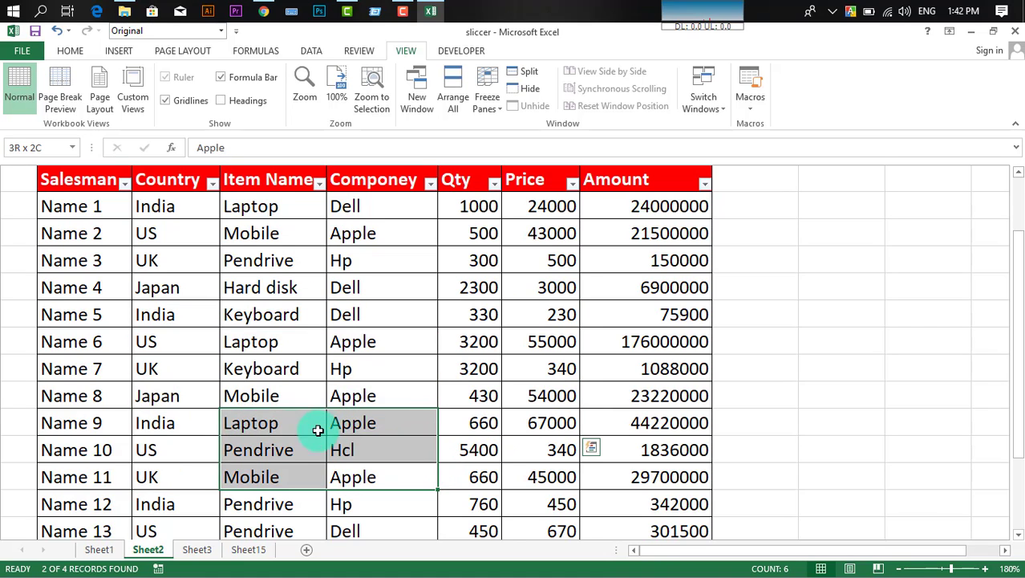